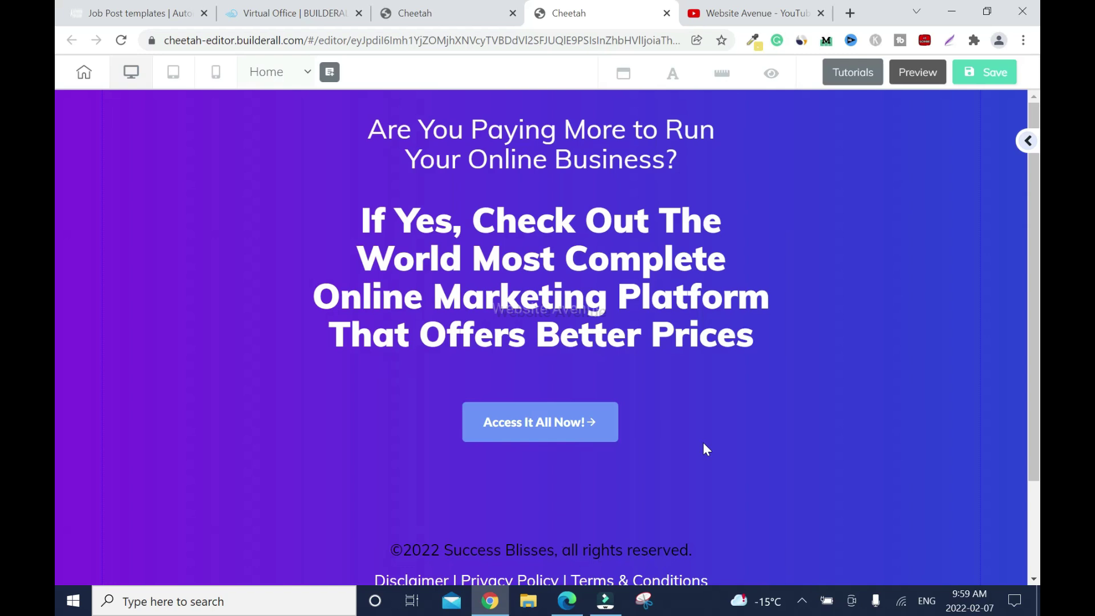
Review the Cheetah website's page dashboard, its side menu entries and the landing page in the editor
click(419, 13)
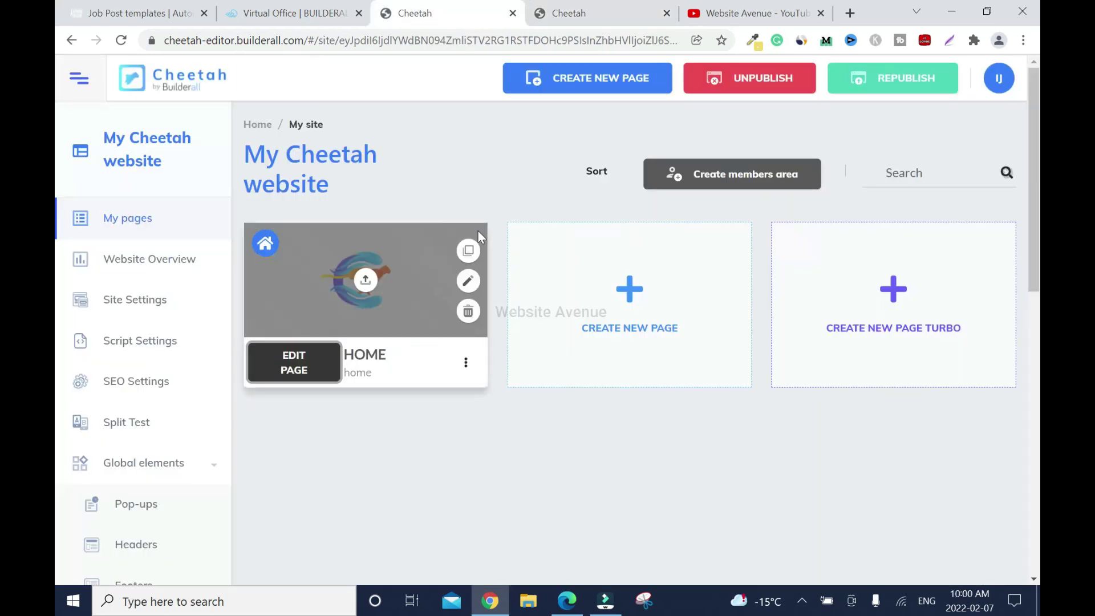
click(588, 12)
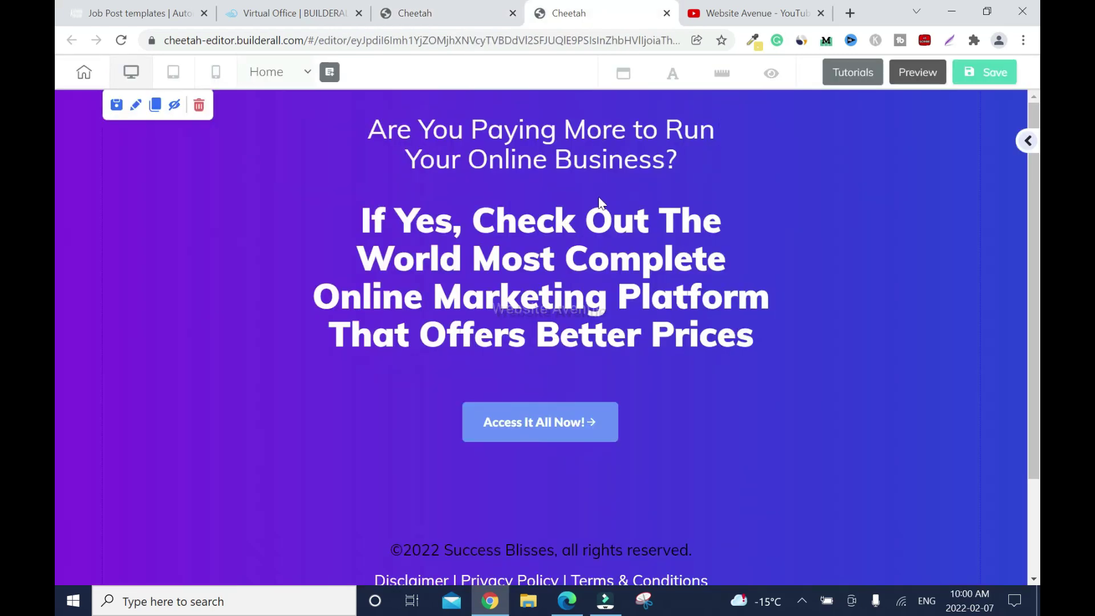
click(444, 15)
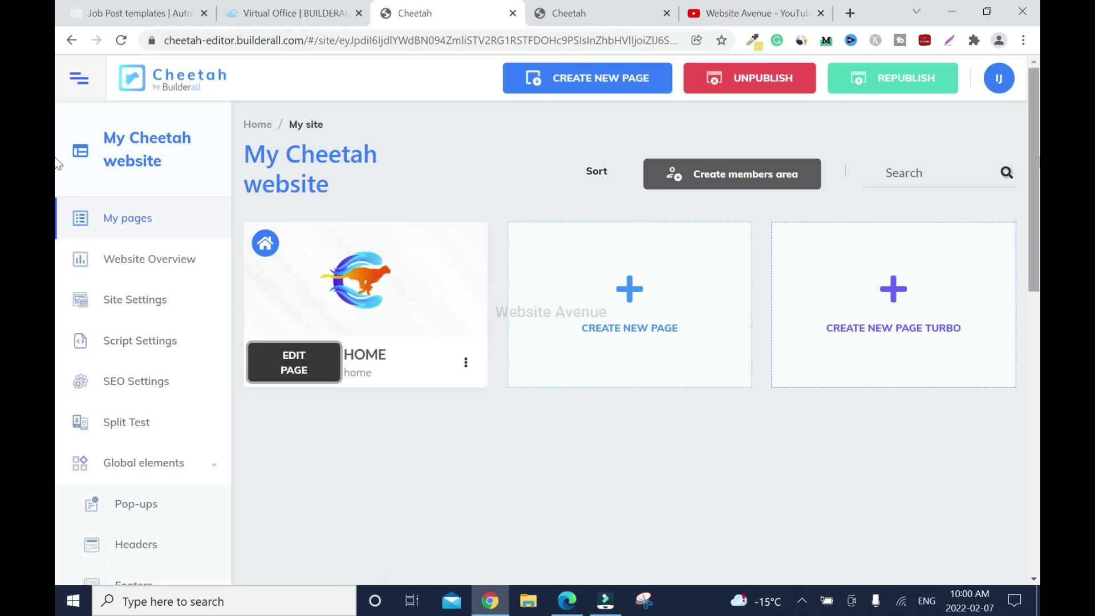
drag(1034, 165, 1035, 368)
scroll(57, 399, down, 4)
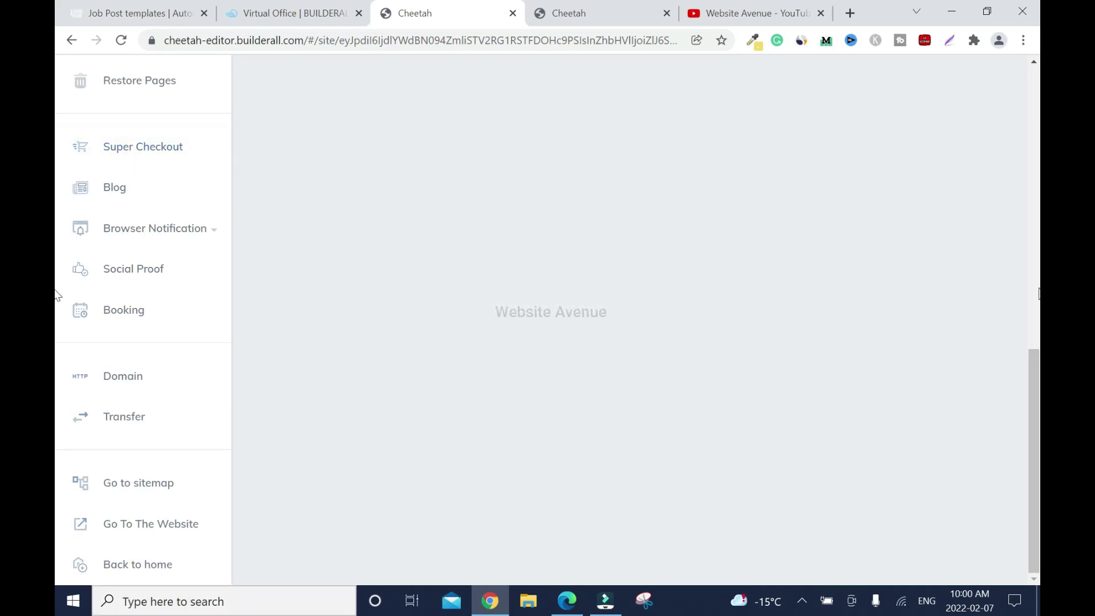
scroll(57, 285, up, 6)
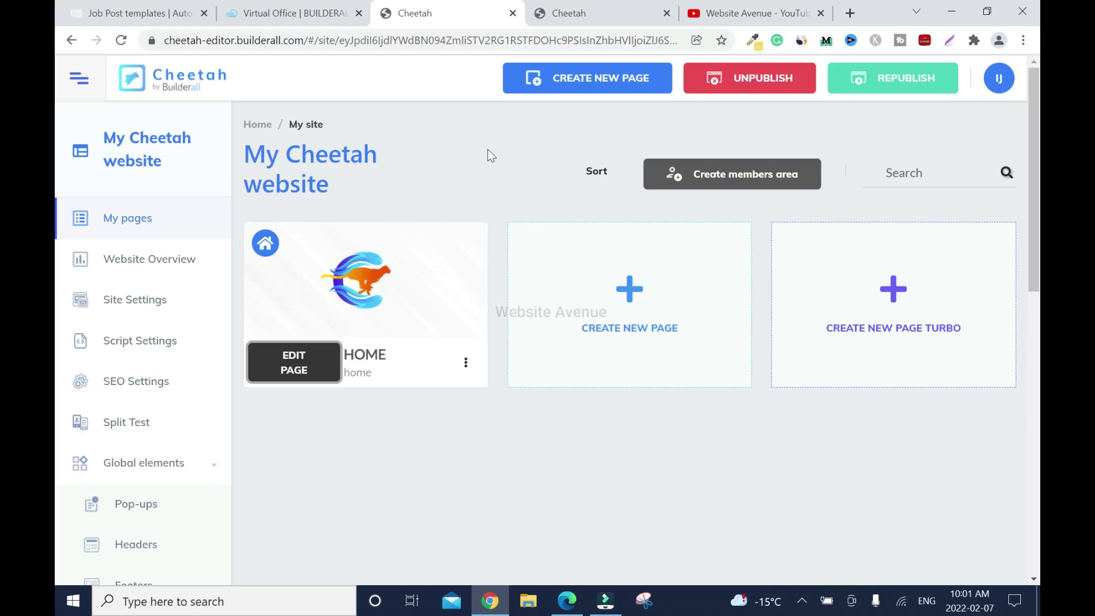
click(582, 13)
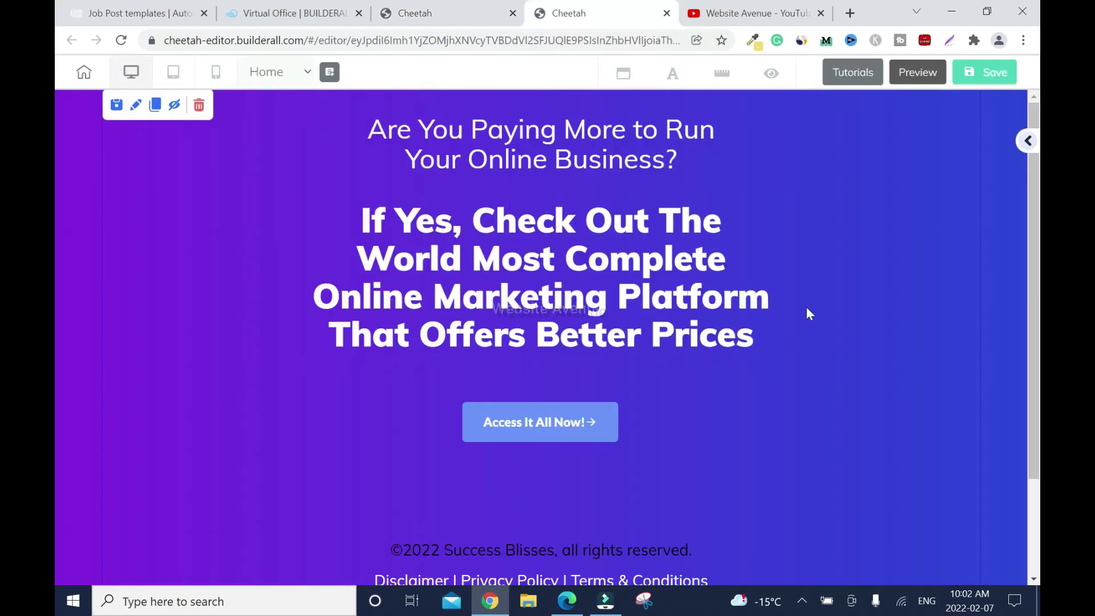
Switch to the Builderall office dashboard and open the Mailingboss email app
click(276, 17)
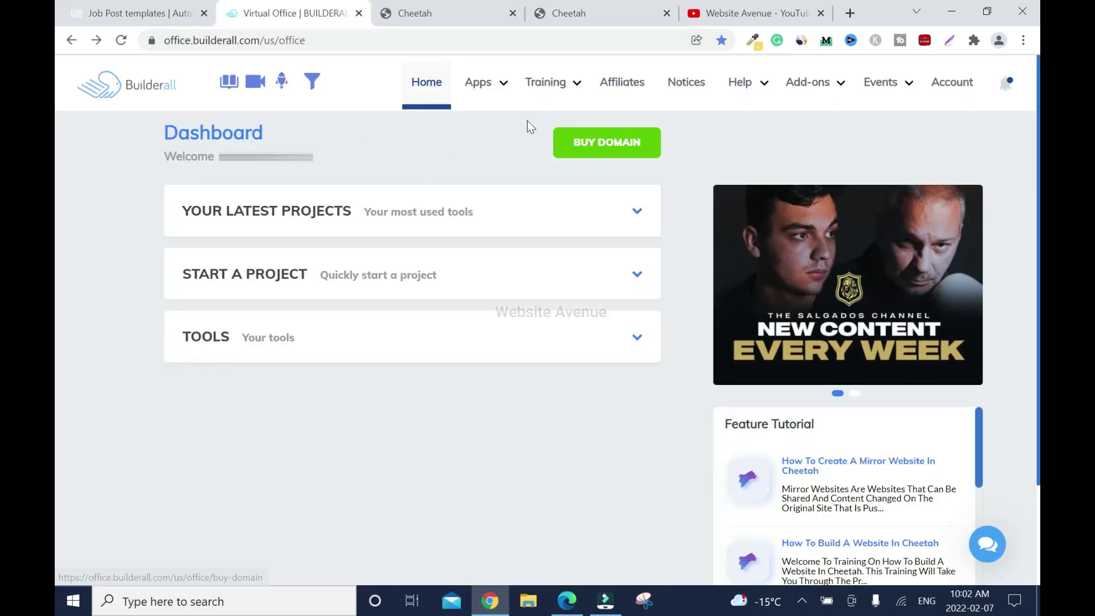
click(478, 82)
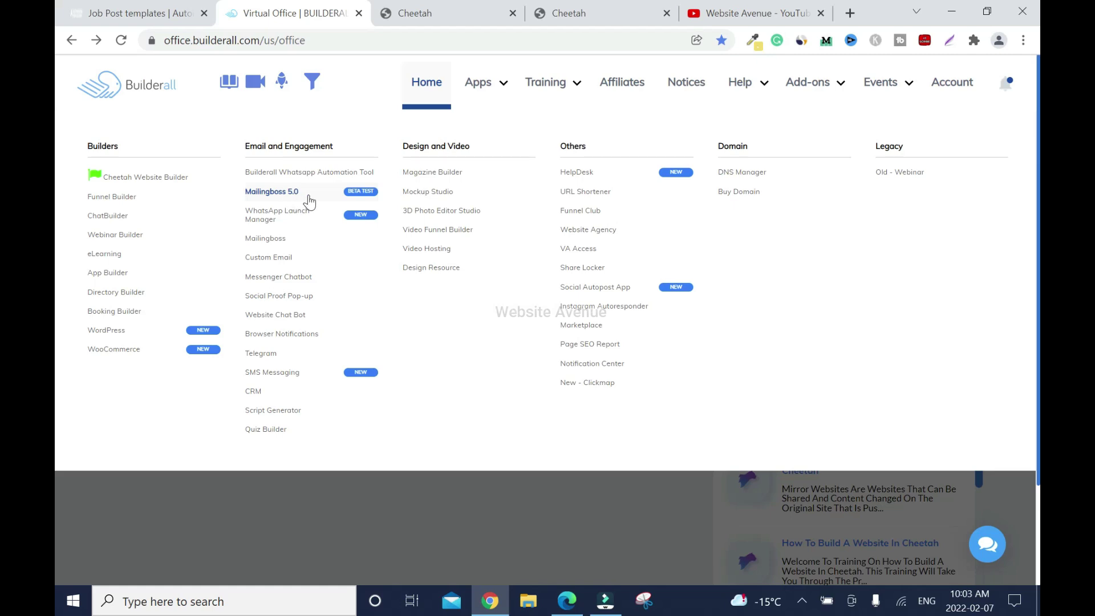
click(265, 239)
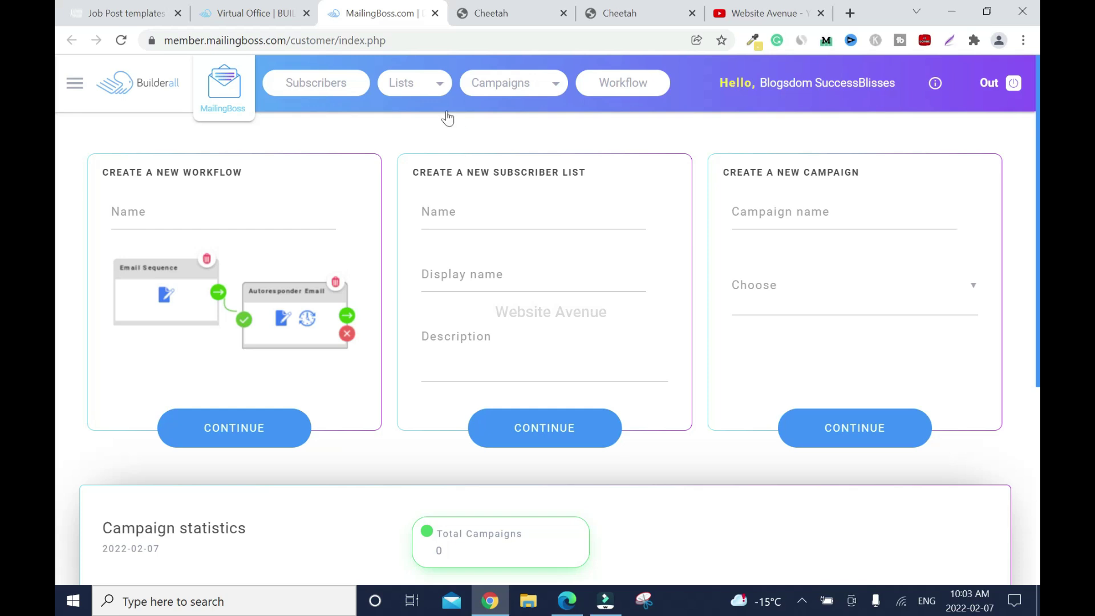
click(440, 90)
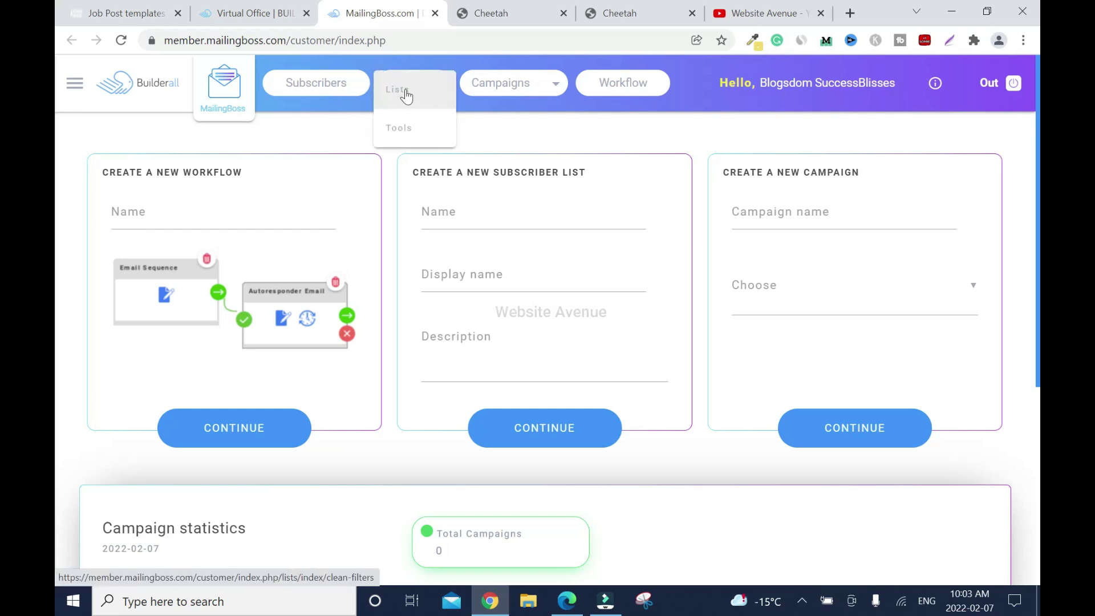
click(557, 86)
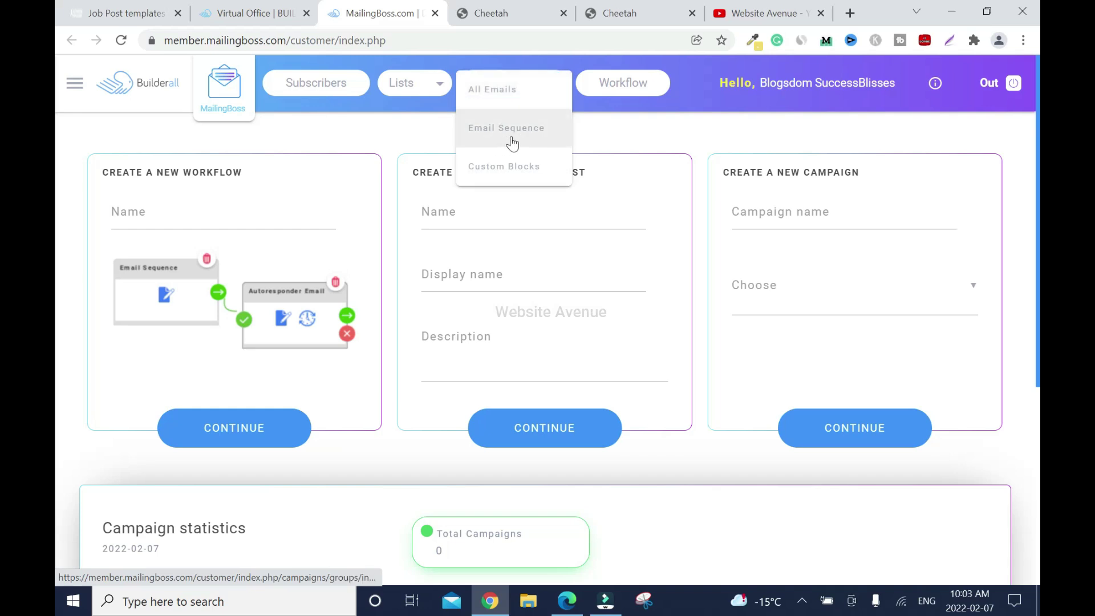
click(630, 140)
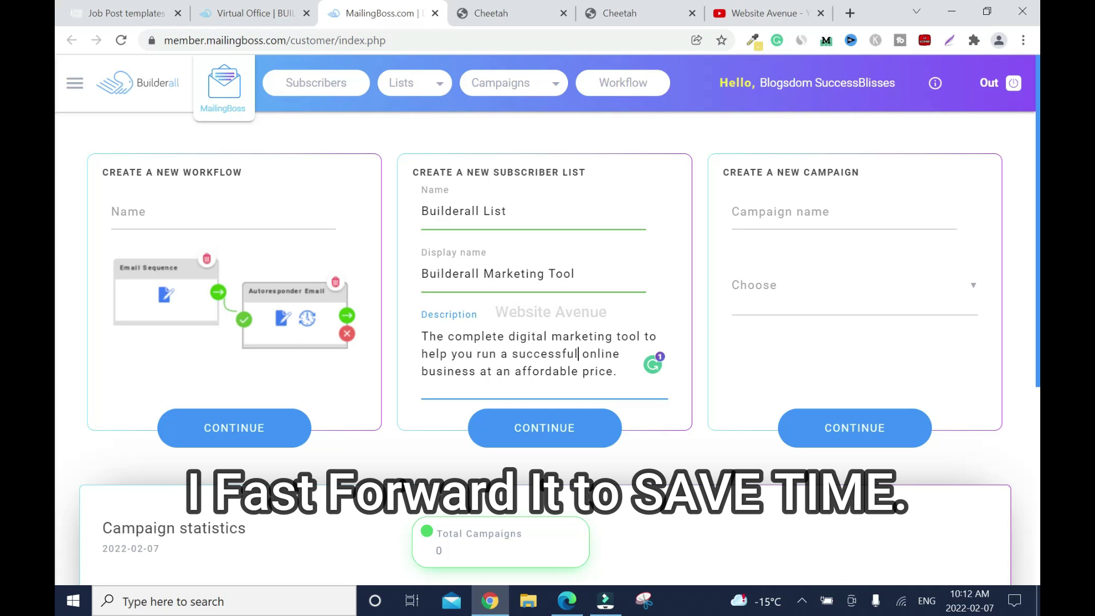
Submit the new subscriber list "Builderall List" with display name "Builderall Marketing Tool" and its description, reaching the list's general data
click(573, 435)
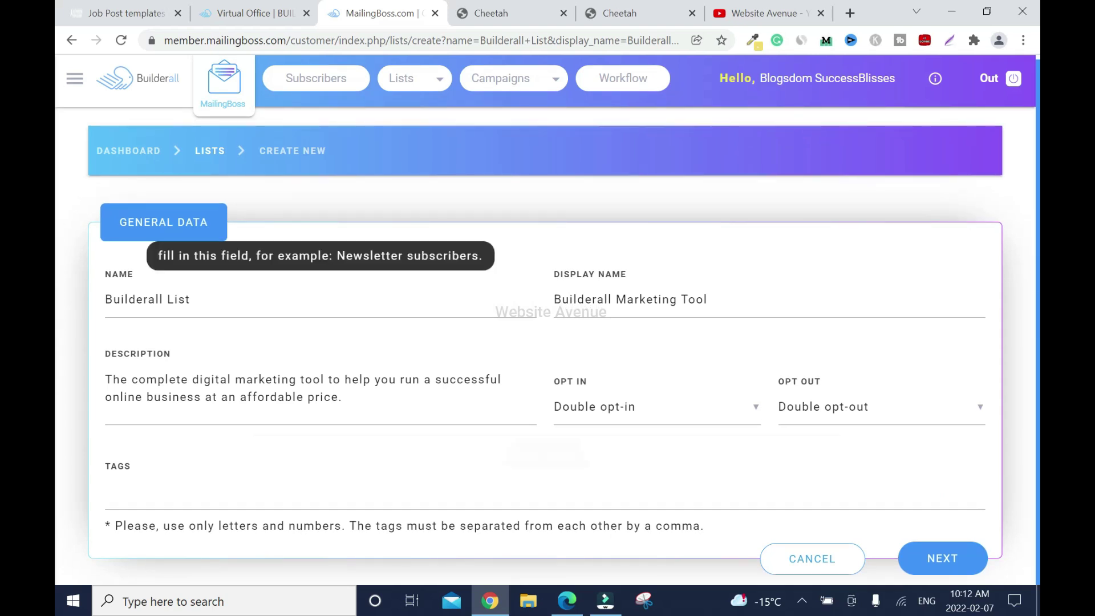
key(Tab)
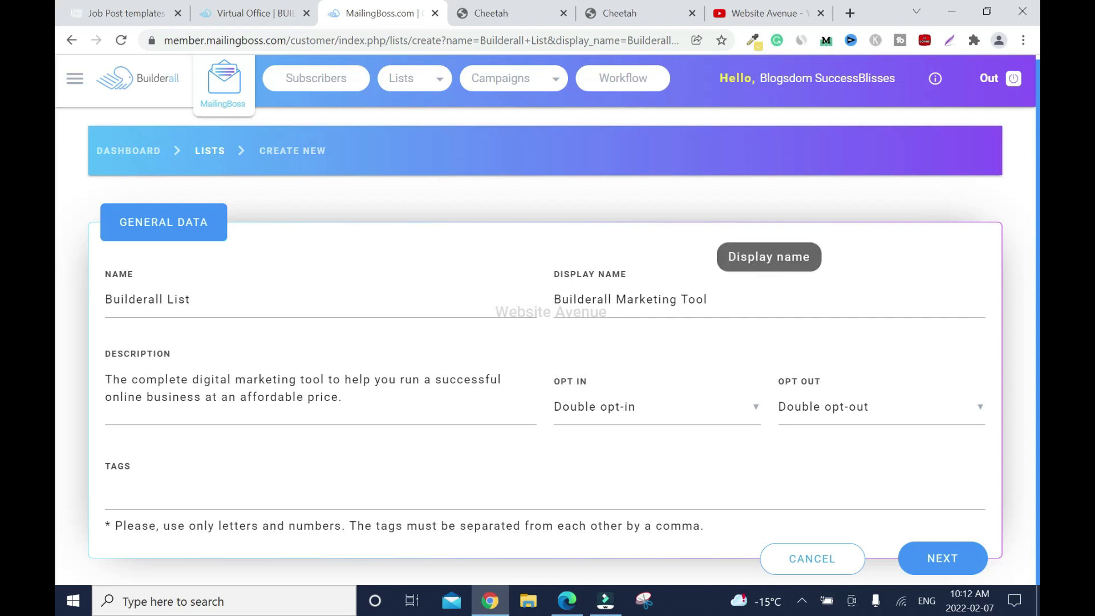
key(Tab)
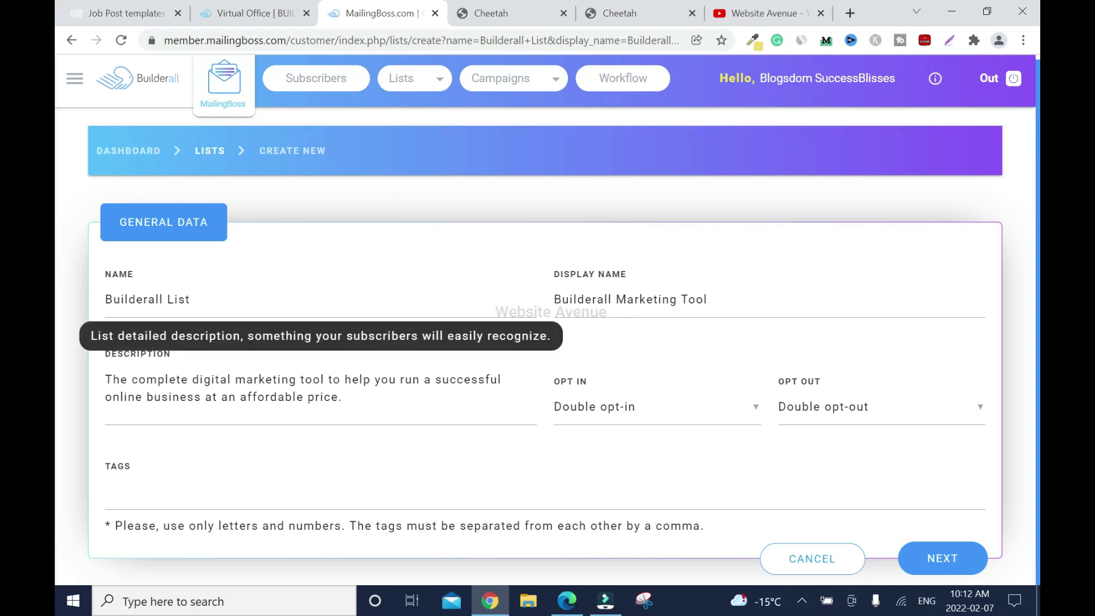
Set the list to Single opt-in and Single opt-out and proceed to the single opt-in approval form
click(748, 411)
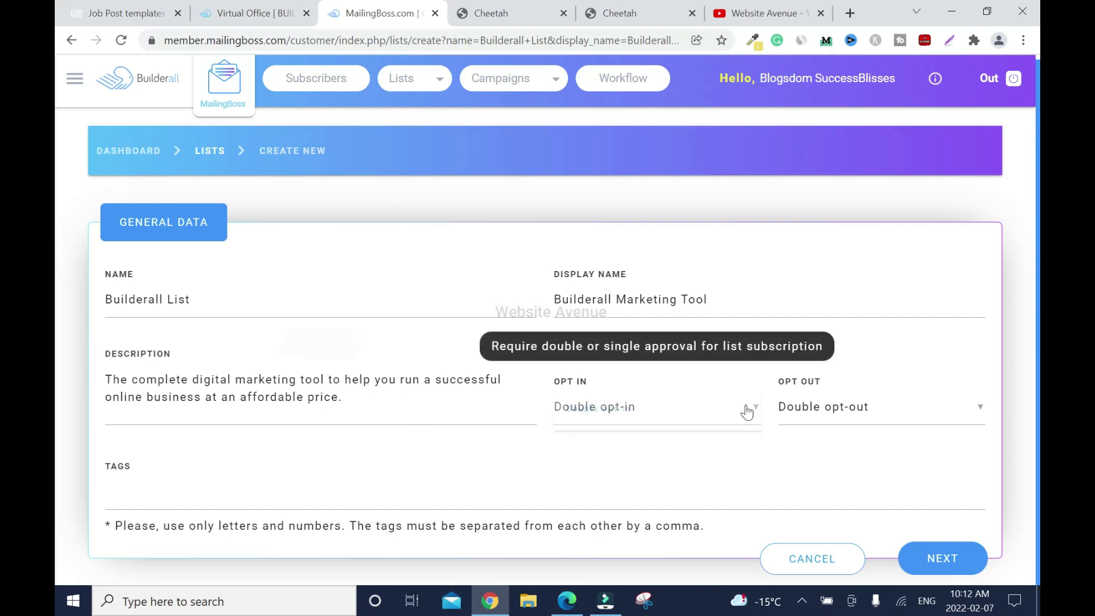
click(609, 454)
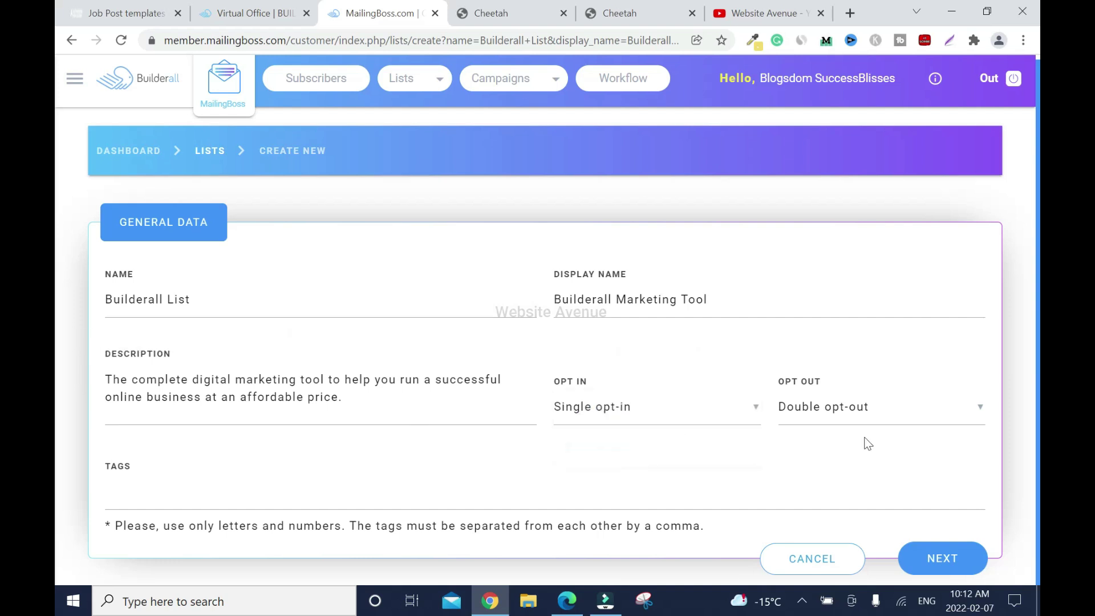
click(978, 409)
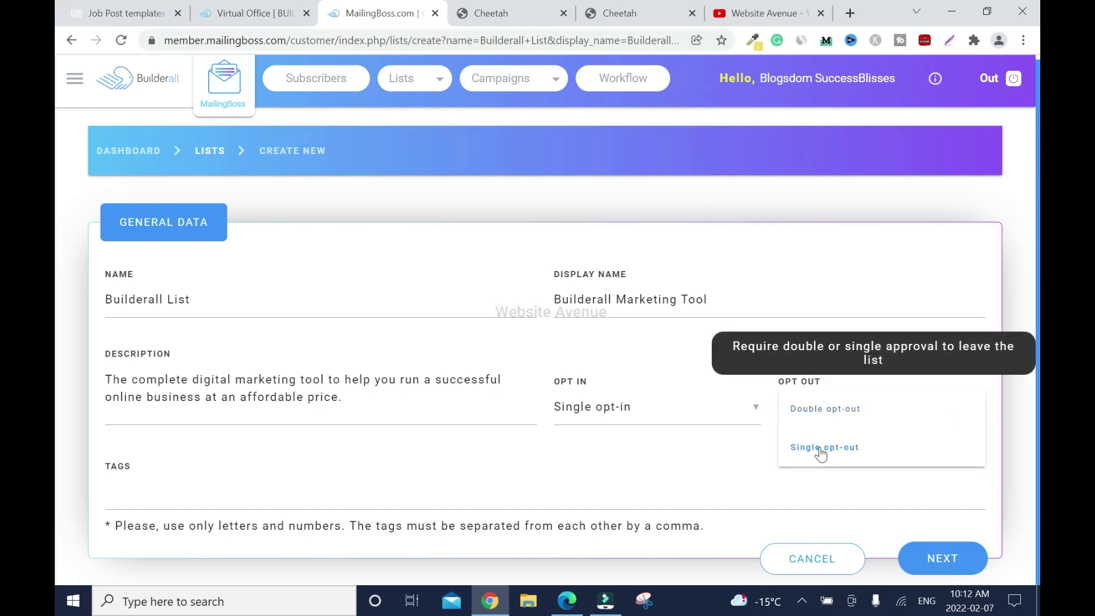
click(821, 450)
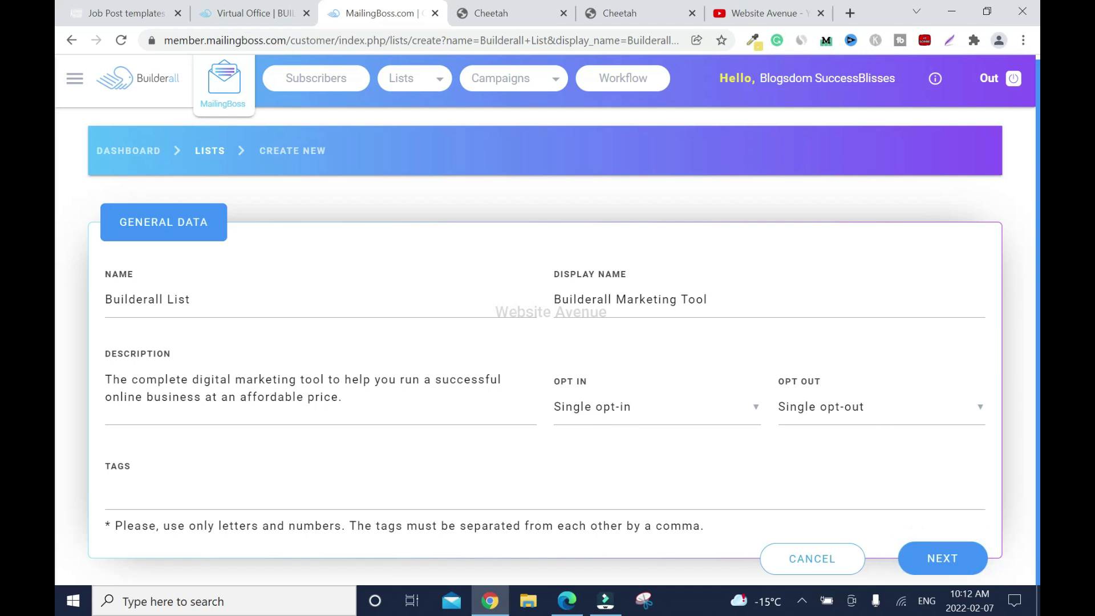
click(955, 554)
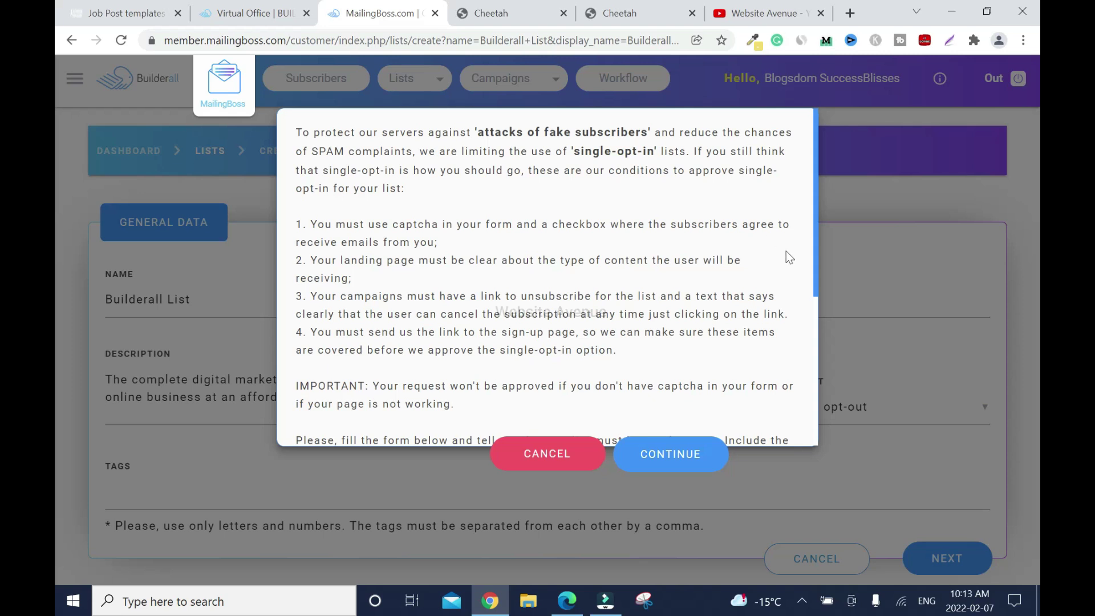
Open the published HOME page from the Cheetah site dashboard and copy its web address
drag(816, 235, 821, 329)
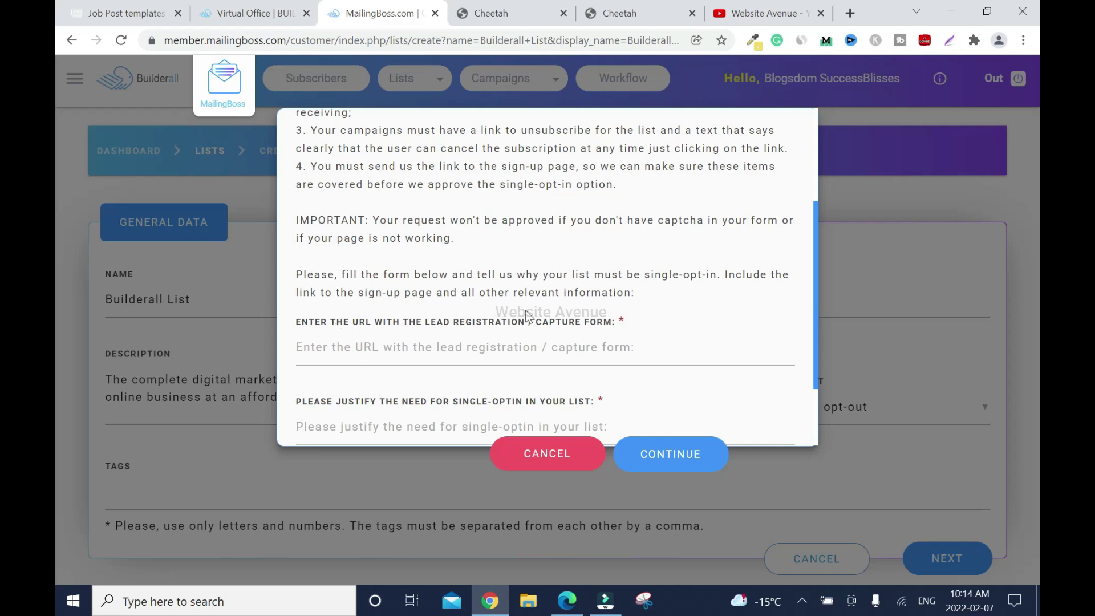
click(489, 16)
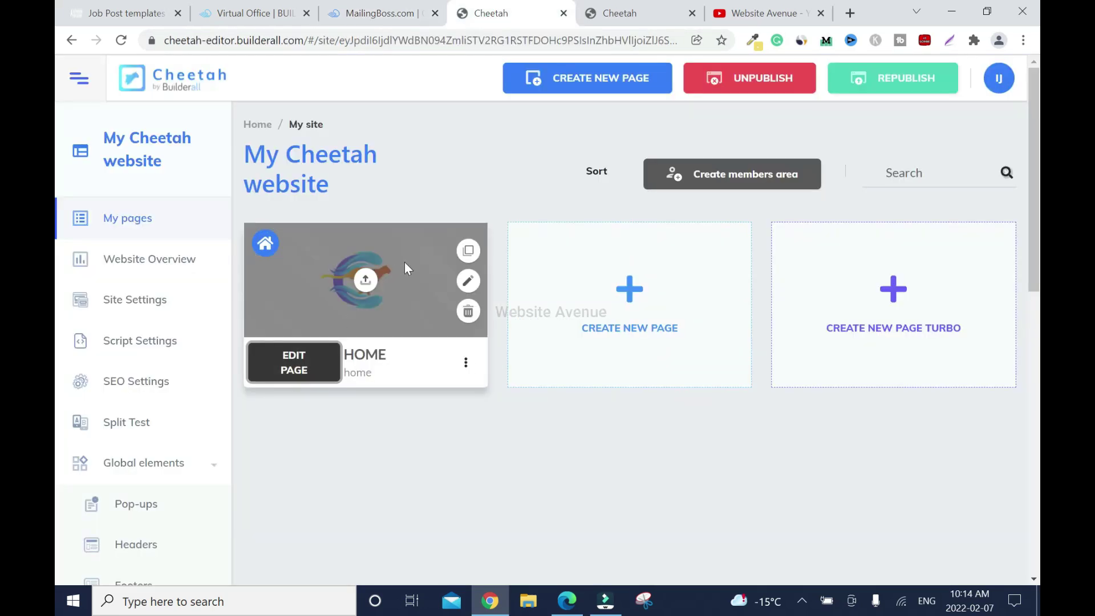
click(627, 12)
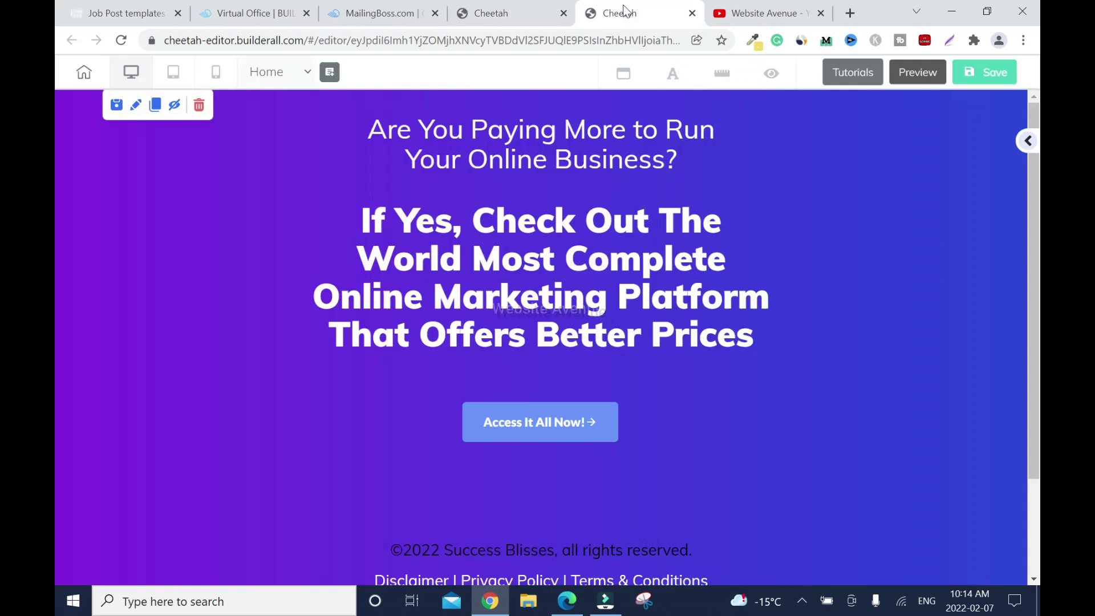
click(499, 8)
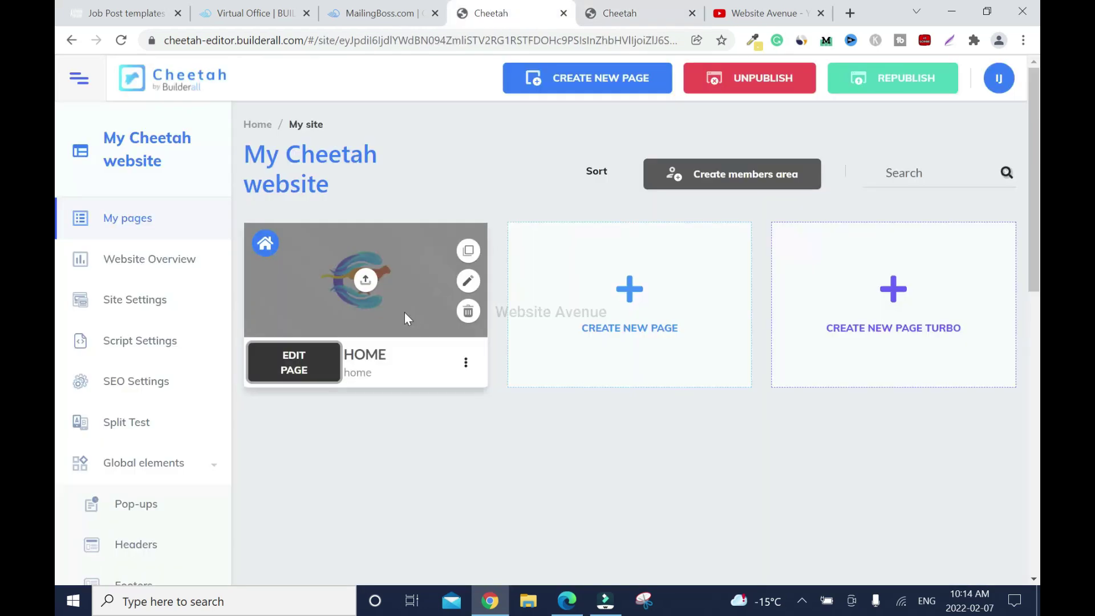
click(466, 364)
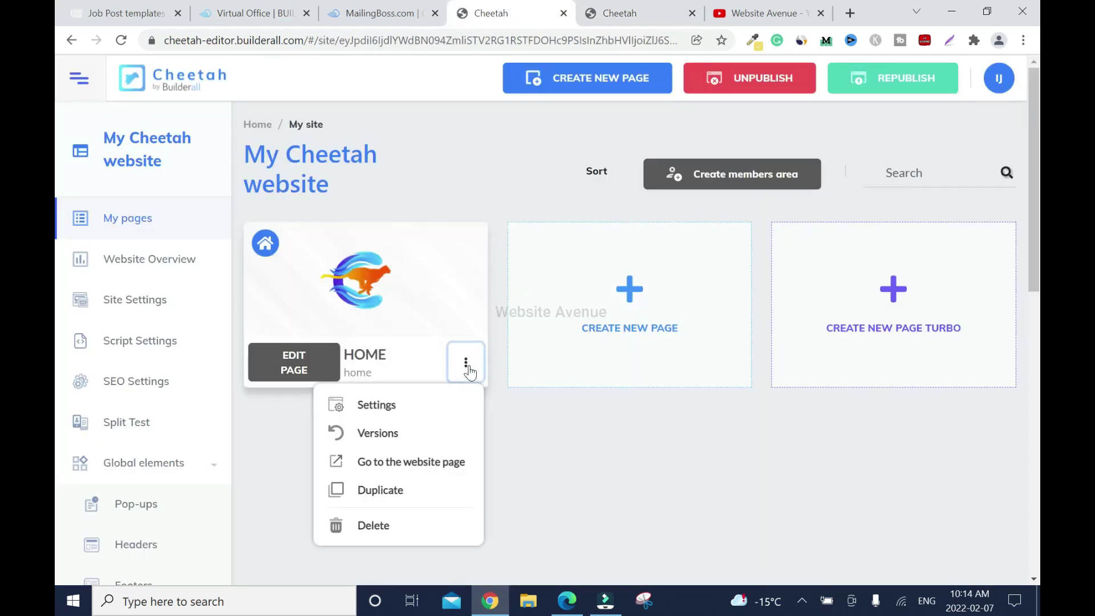
click(439, 465)
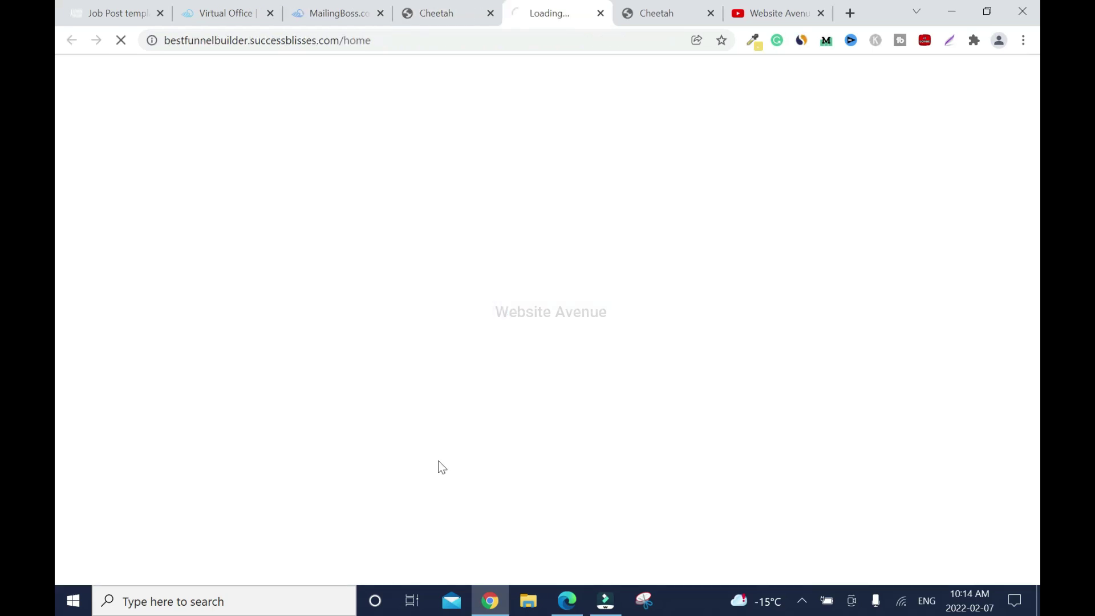
click(389, 43)
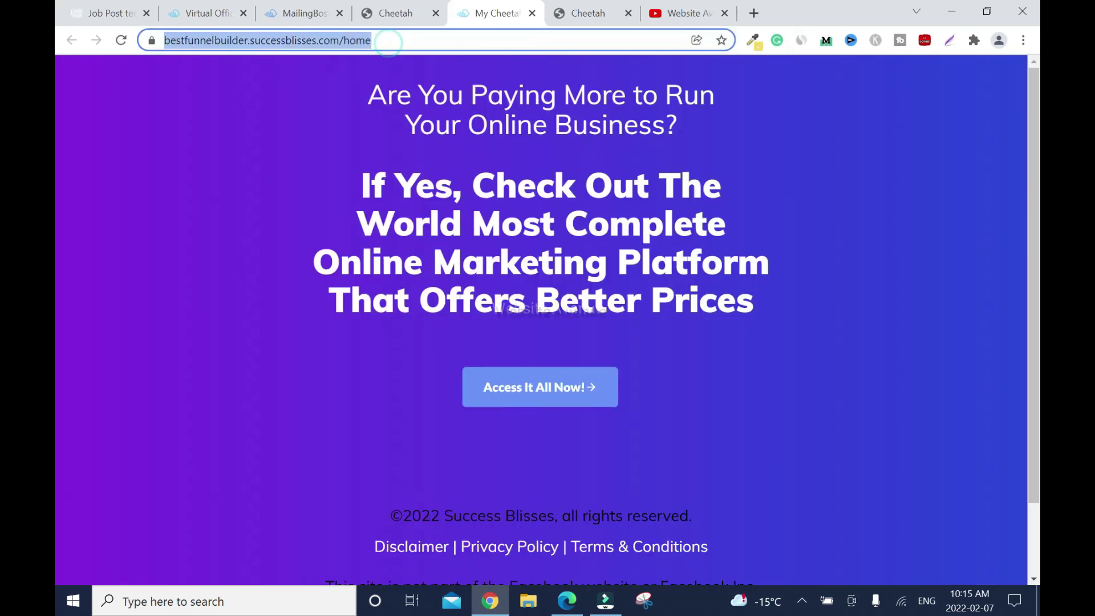
right_click(229, 40)
click(287, 124)
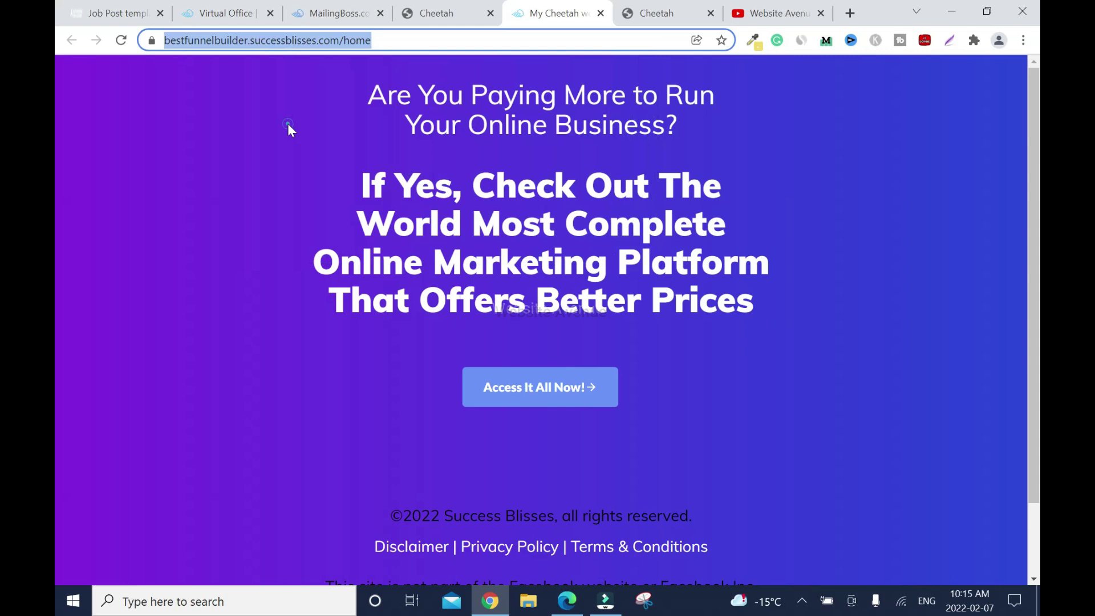
click(483, 23)
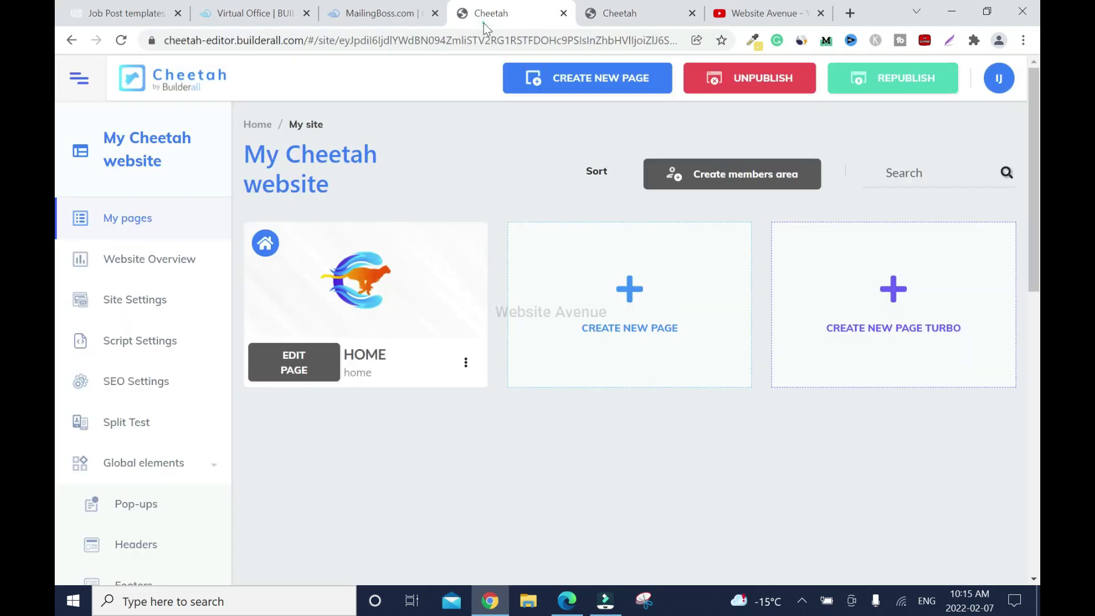
click(368, 22)
click(500, 348)
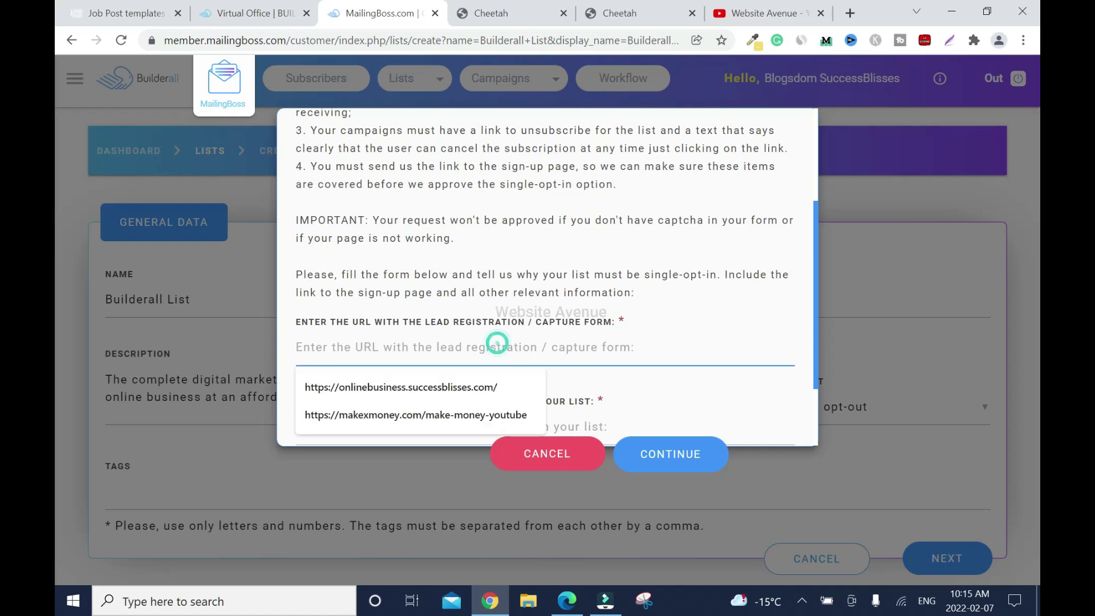
right_click(499, 348)
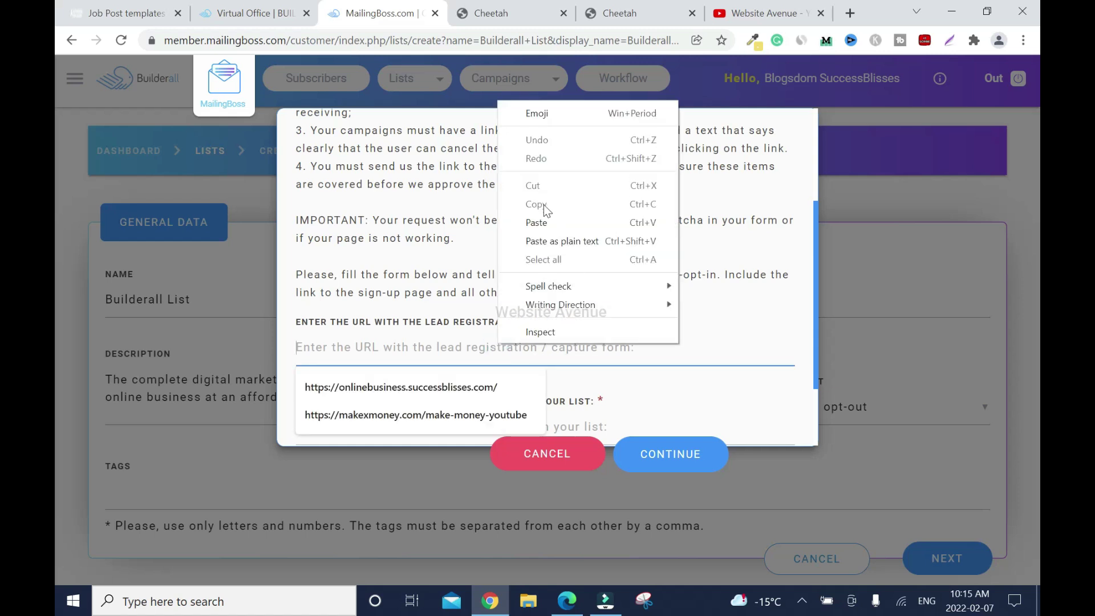
click(546, 222)
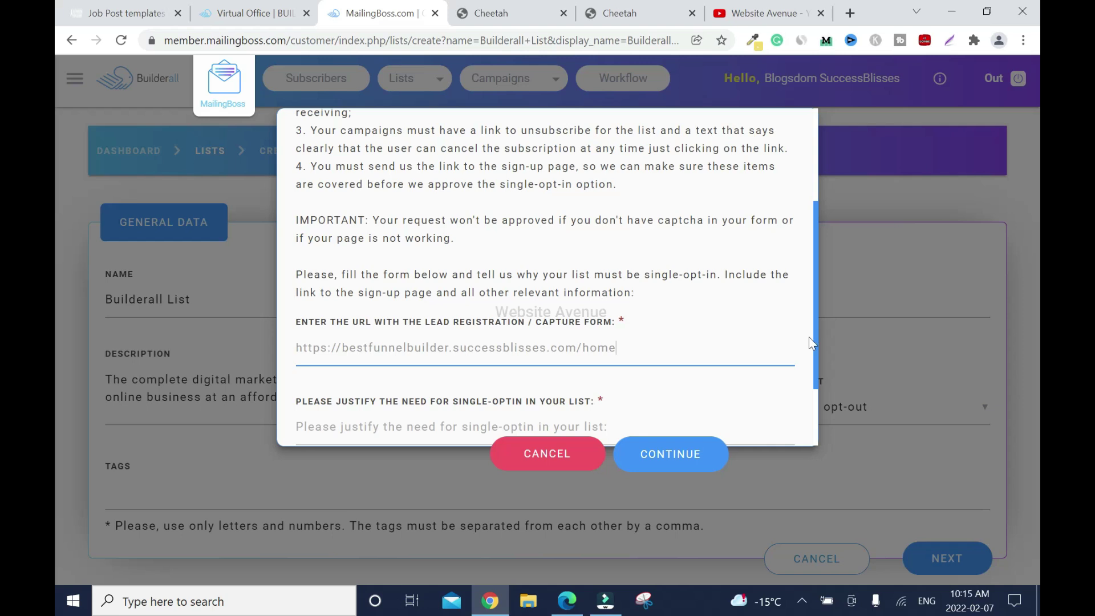
Fill in the single opt-in justification with "I need a single-opt in due to the competitive market of this niche."
drag(817, 341, 825, 405)
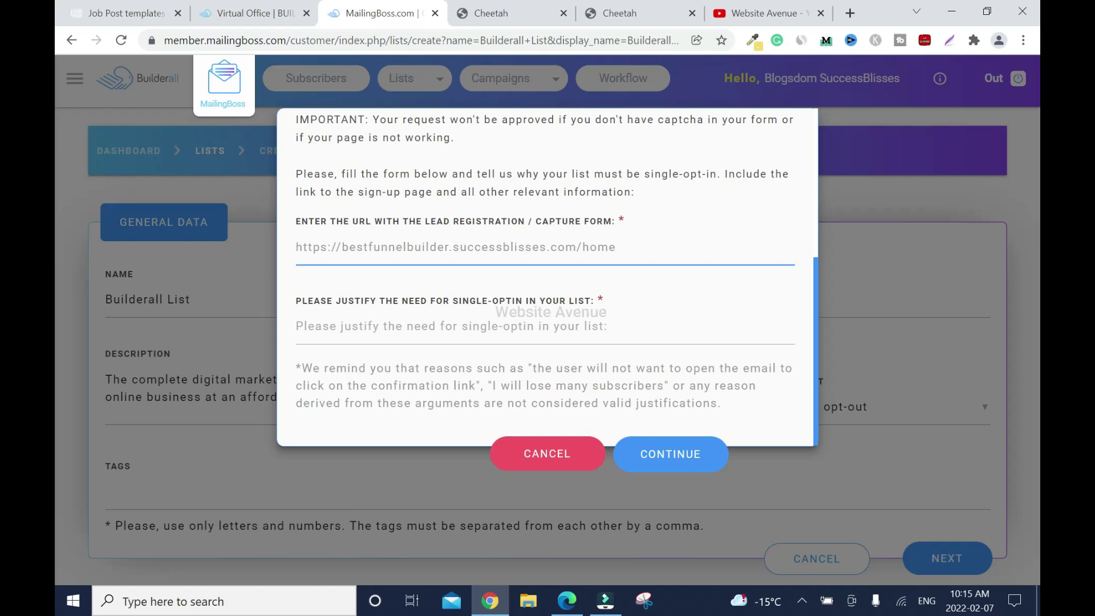
click(537, 327)
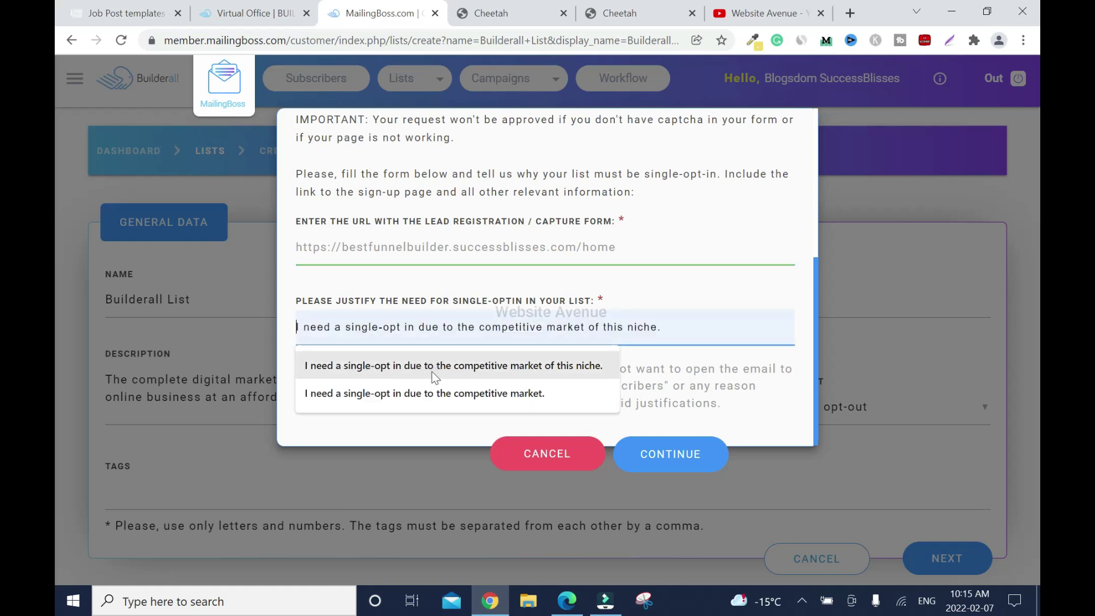
click(577, 367)
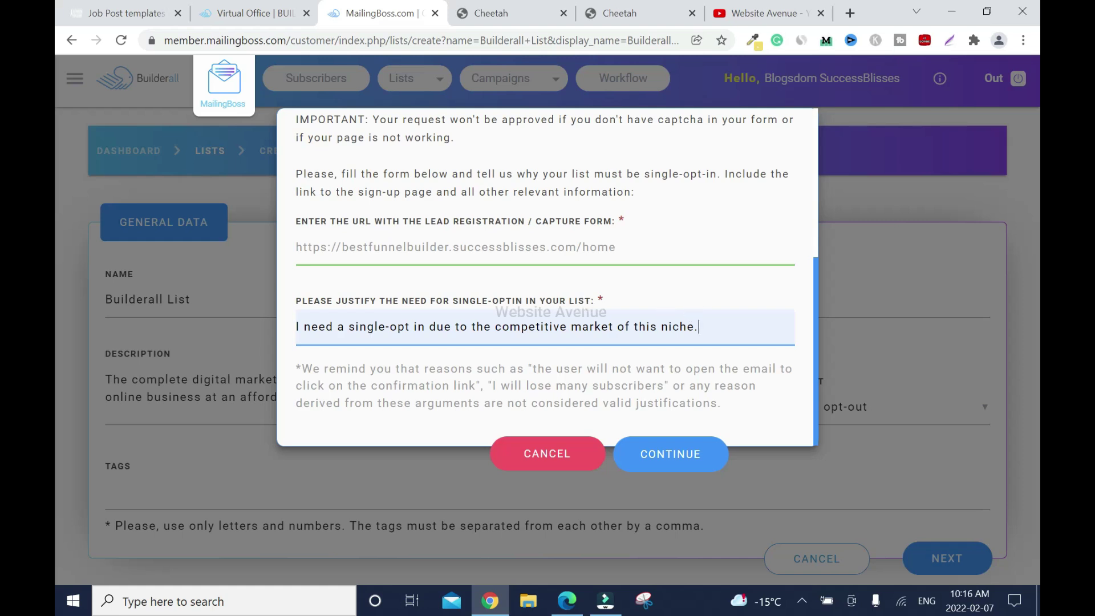
Submit the single opt-in request and add a first name field to the list's custom fields
click(672, 455)
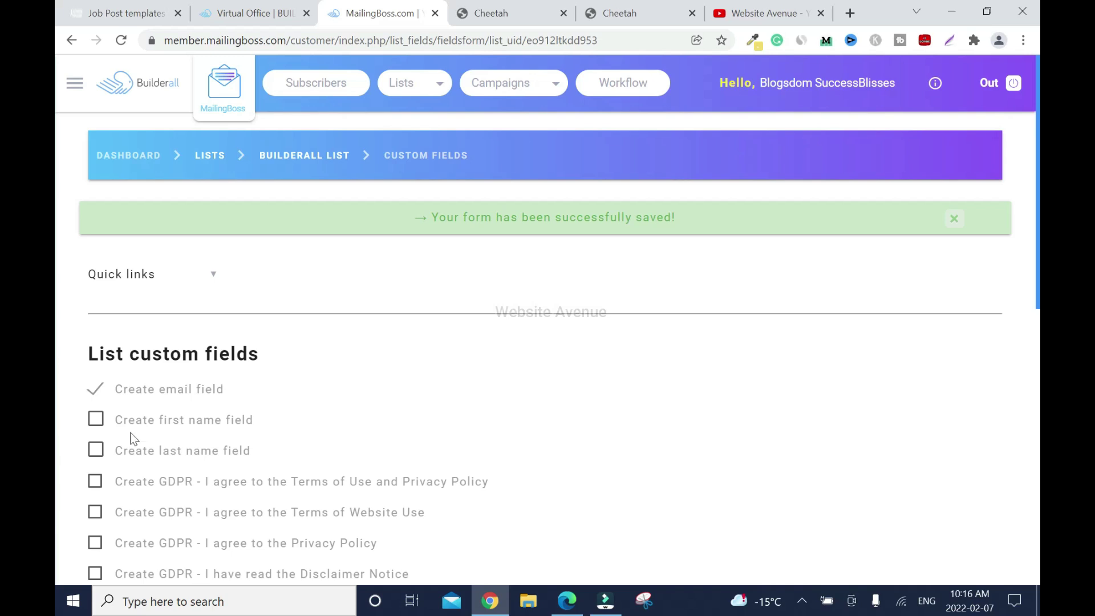
click(96, 419)
scroll(57, 323, down, 2)
scroll(57, 323, down, 4)
scroll(58, 411, up, 3)
scroll(59, 325, down, 4)
scroll(57, 427, down, 4)
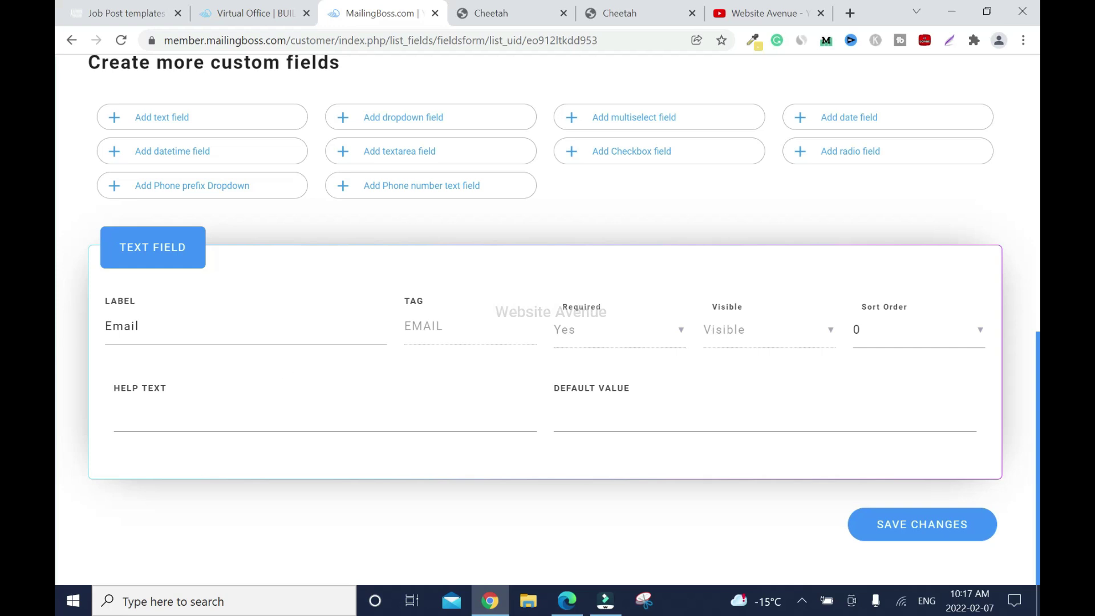
Set the Email field's sort order to 1 and save the custom fields
click(976, 330)
click(881, 371)
click(926, 522)
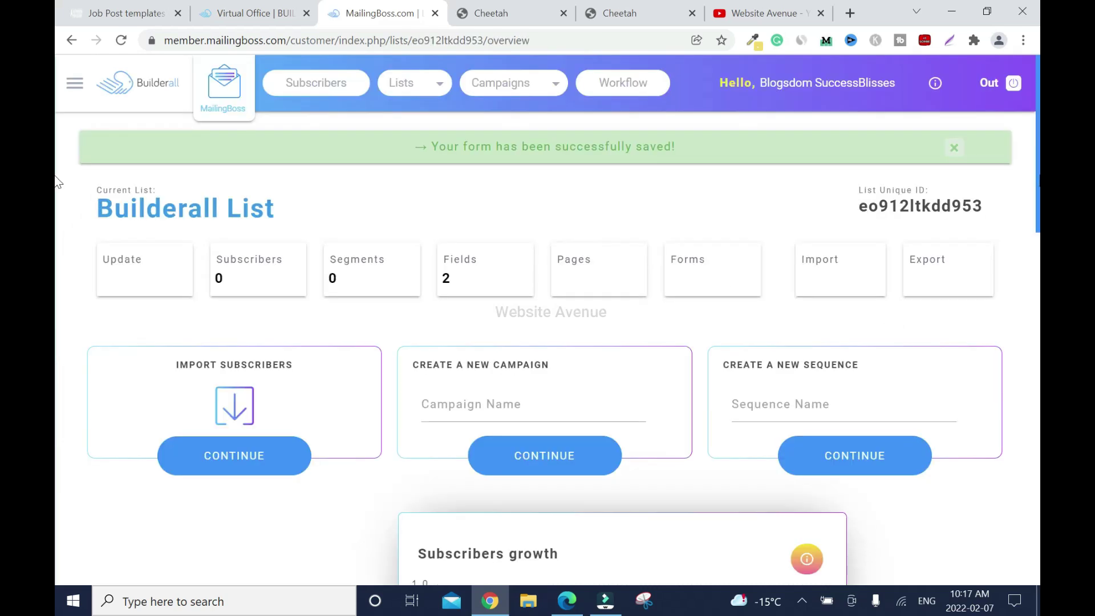
Open the fields of Builderall List, check the First name and Email fields, and save them
scroll(59, 181, down, 4)
scroll(434, 197, up, 2)
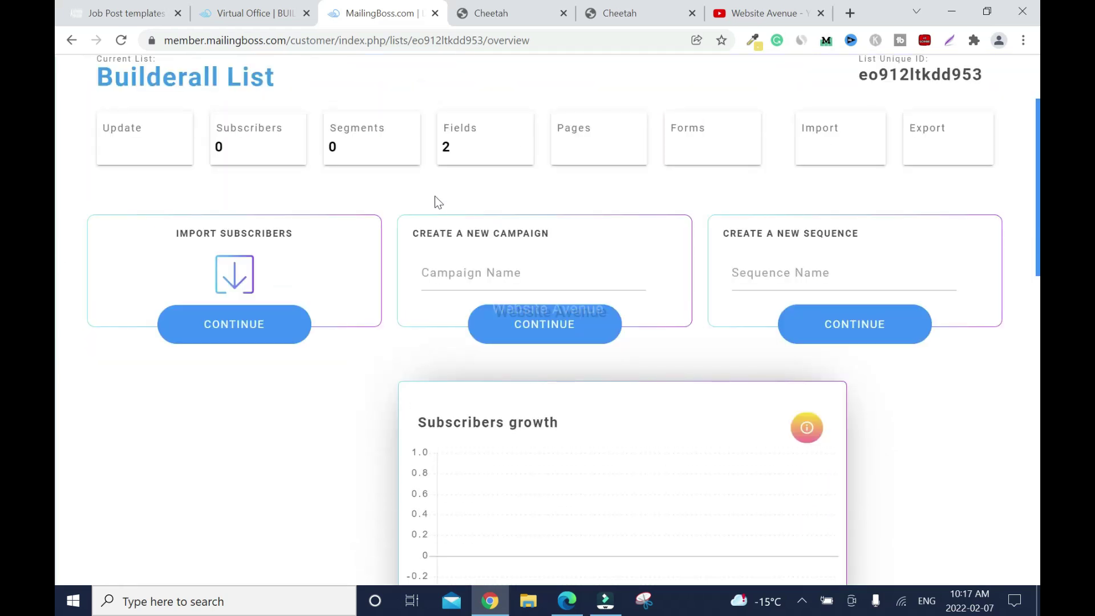
click(464, 142)
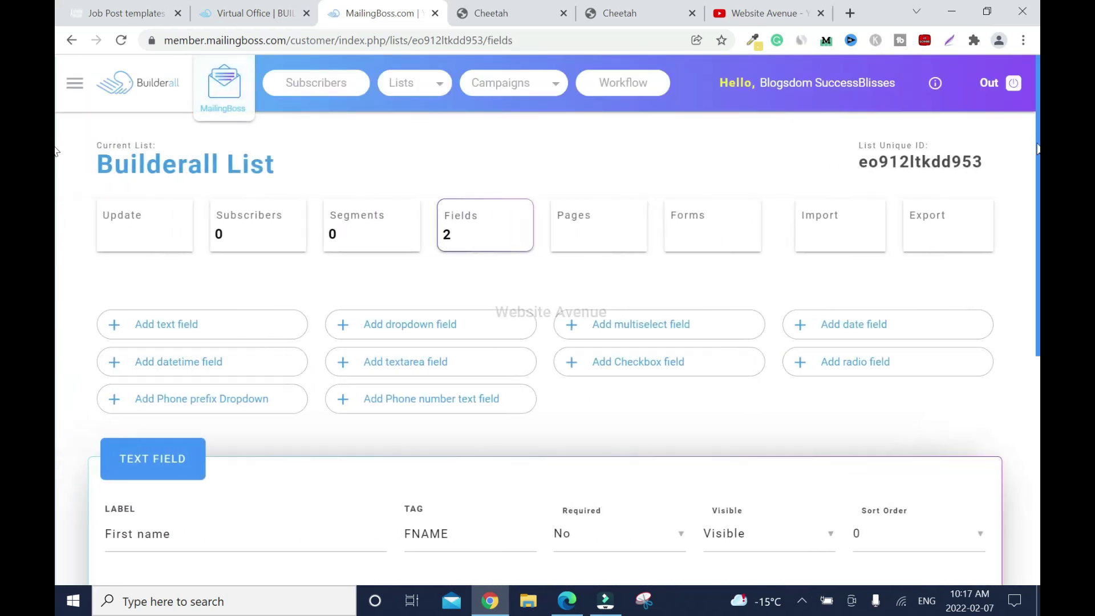
scroll(57, 152, down, 5)
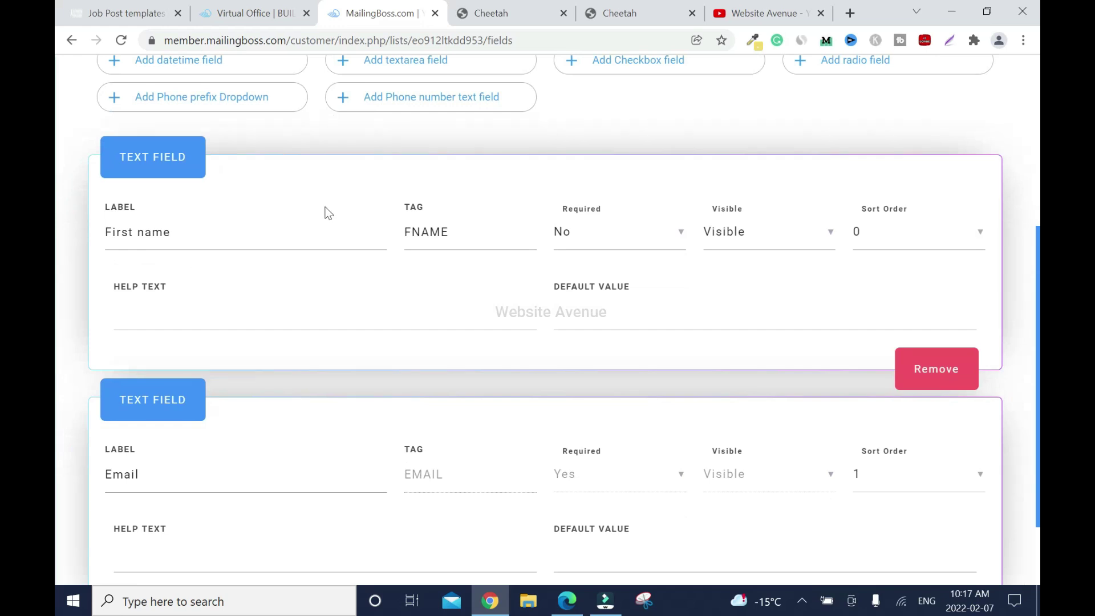
scroll(57, 378, down, 2)
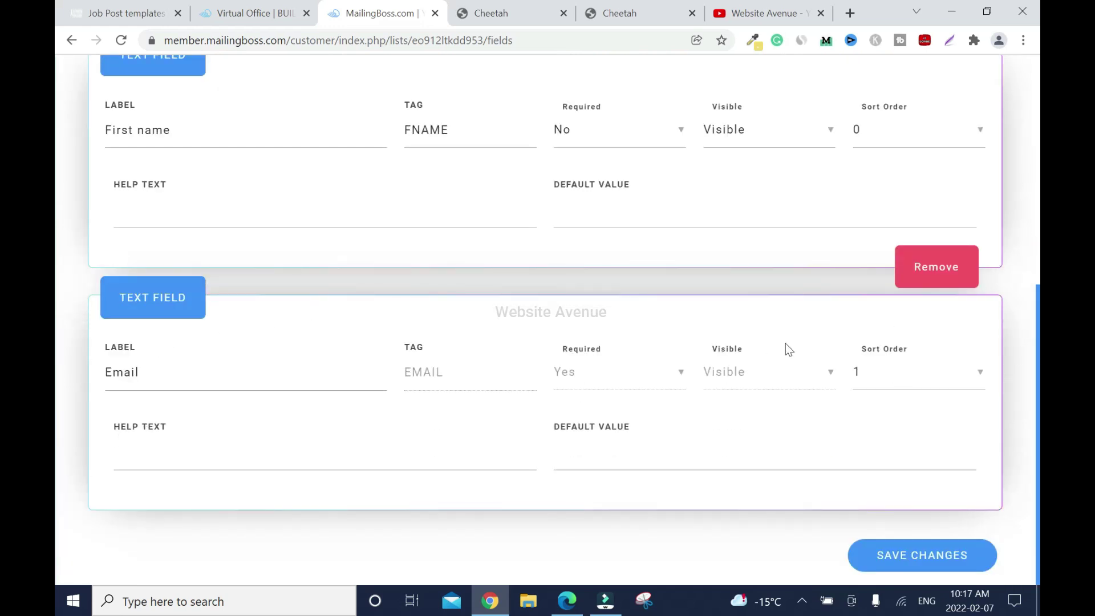
click(914, 560)
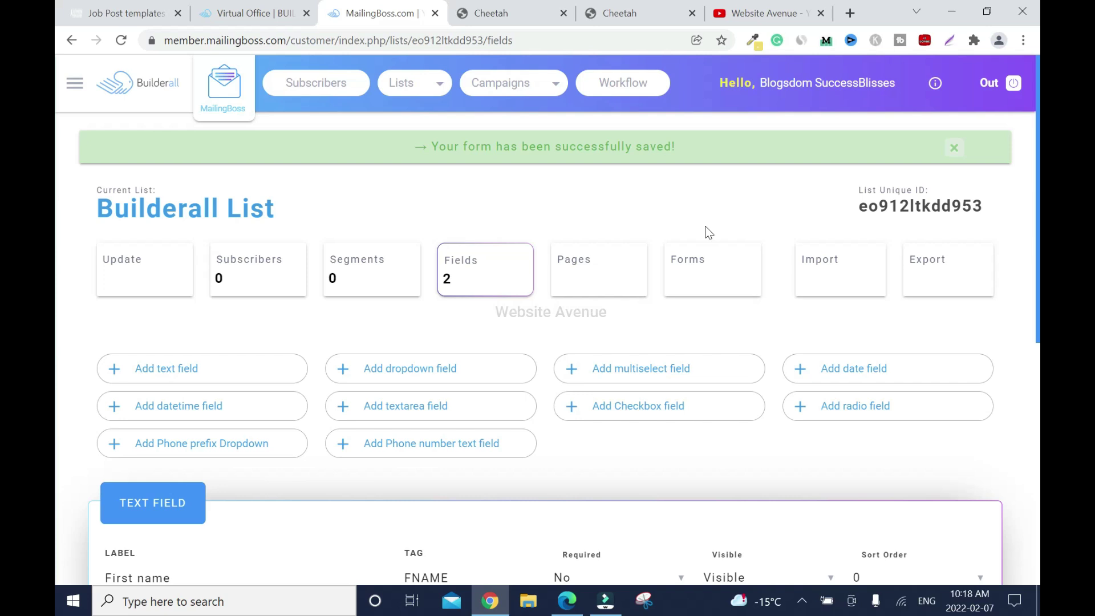
Start a new email sequence in MailingBoss and name it "Builderall Campaign"
click(545, 84)
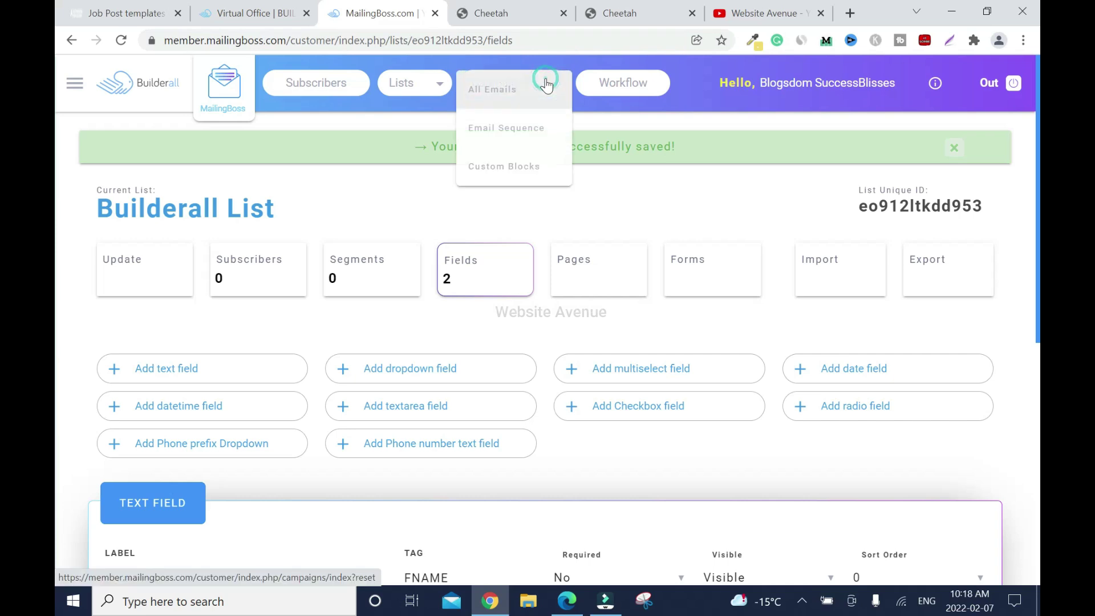
click(524, 128)
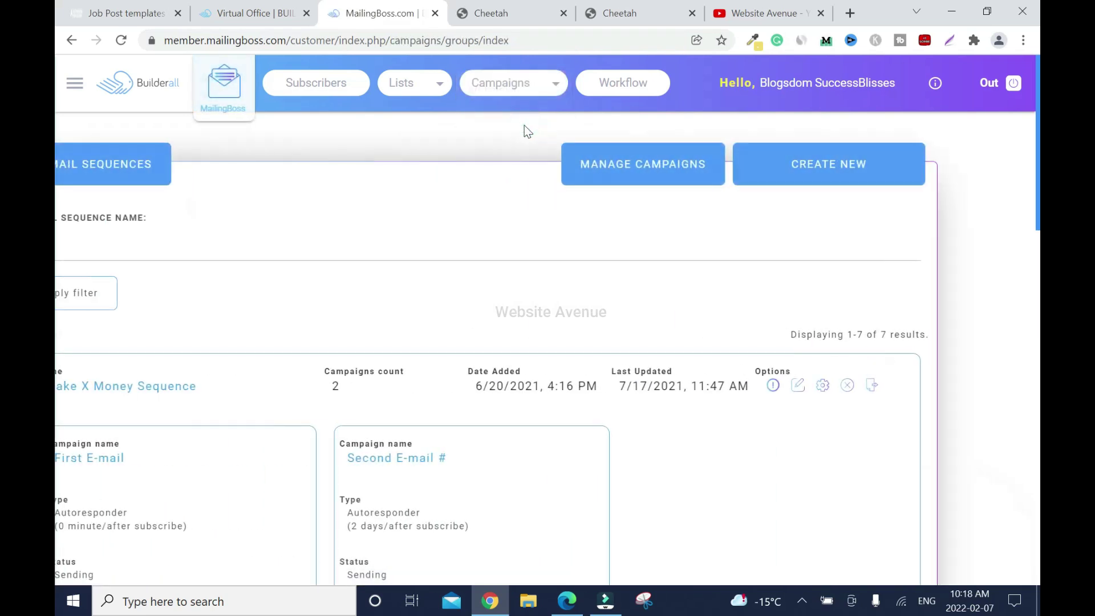
click(905, 169)
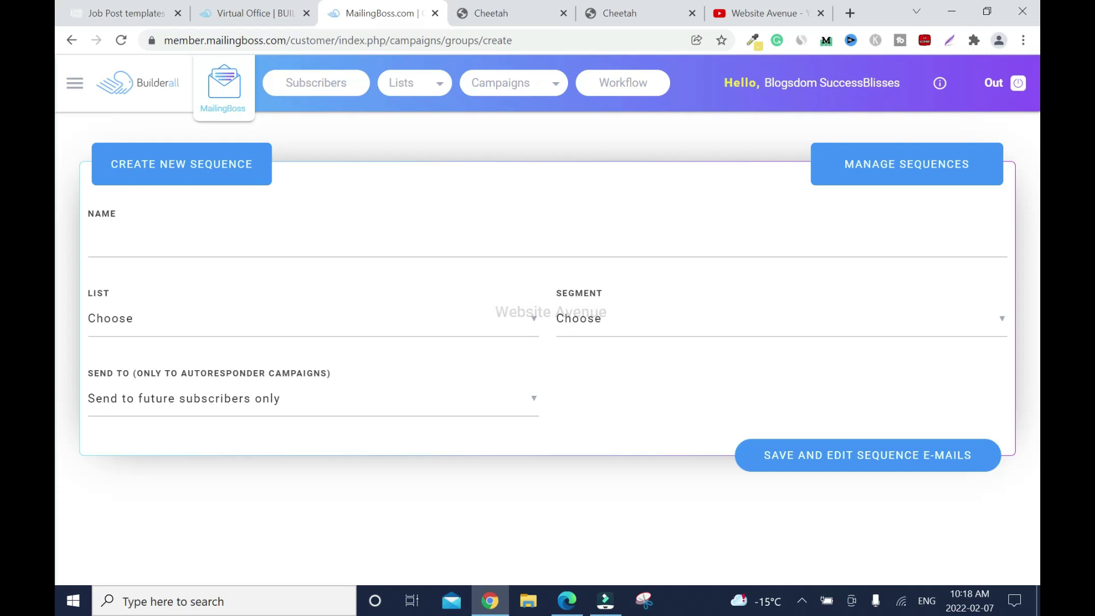
click(89, 239)
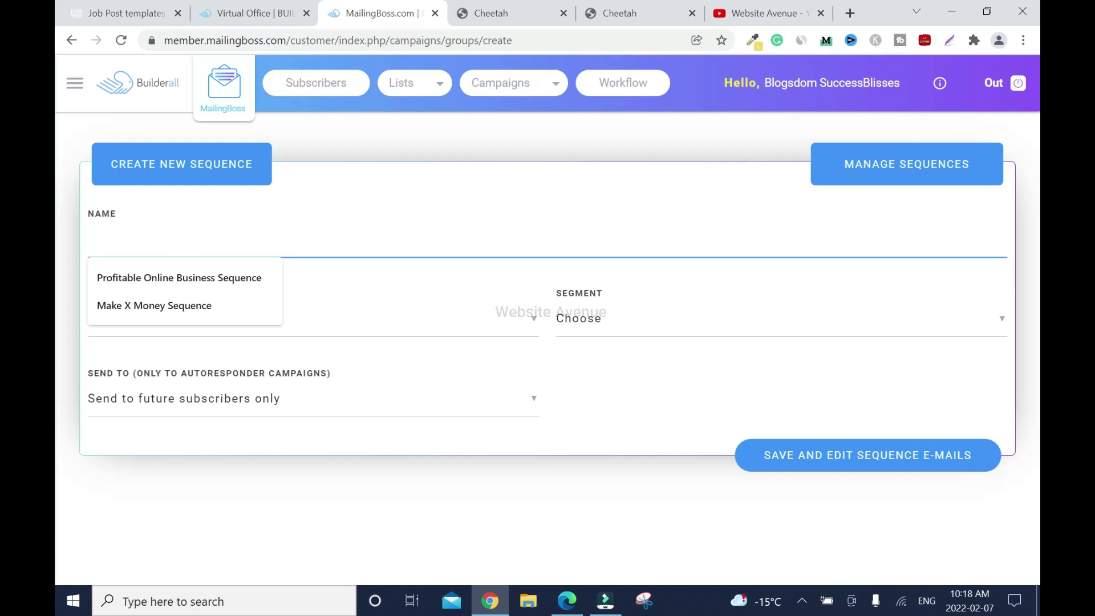
text(Builderall Campaign)
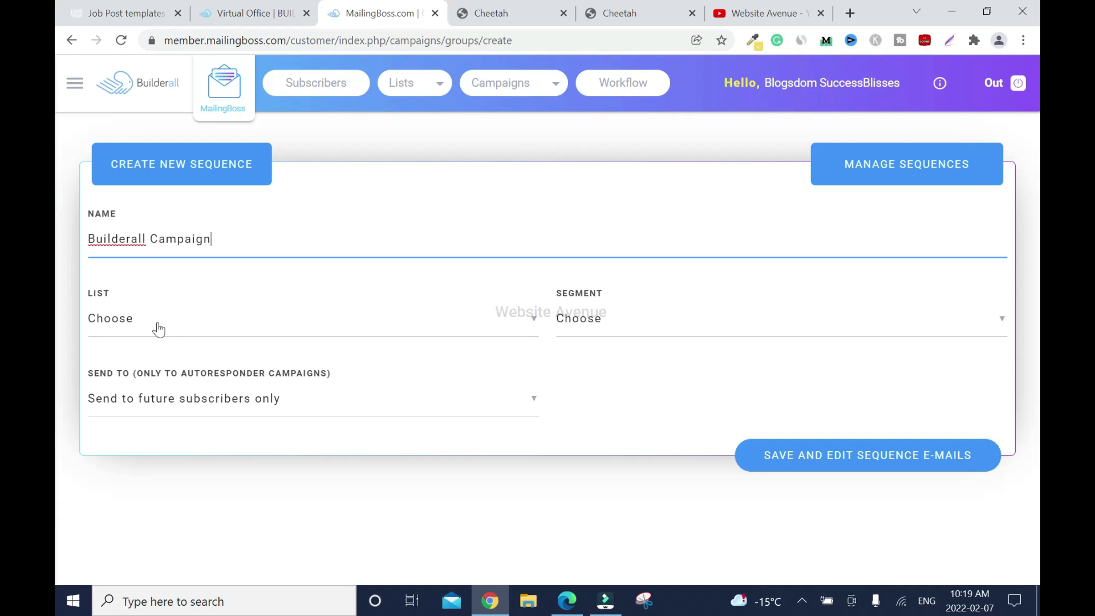
Assign Builderall List to the sequence with sending to future subscribers only, and save it to edit its e-mails
click(531, 318)
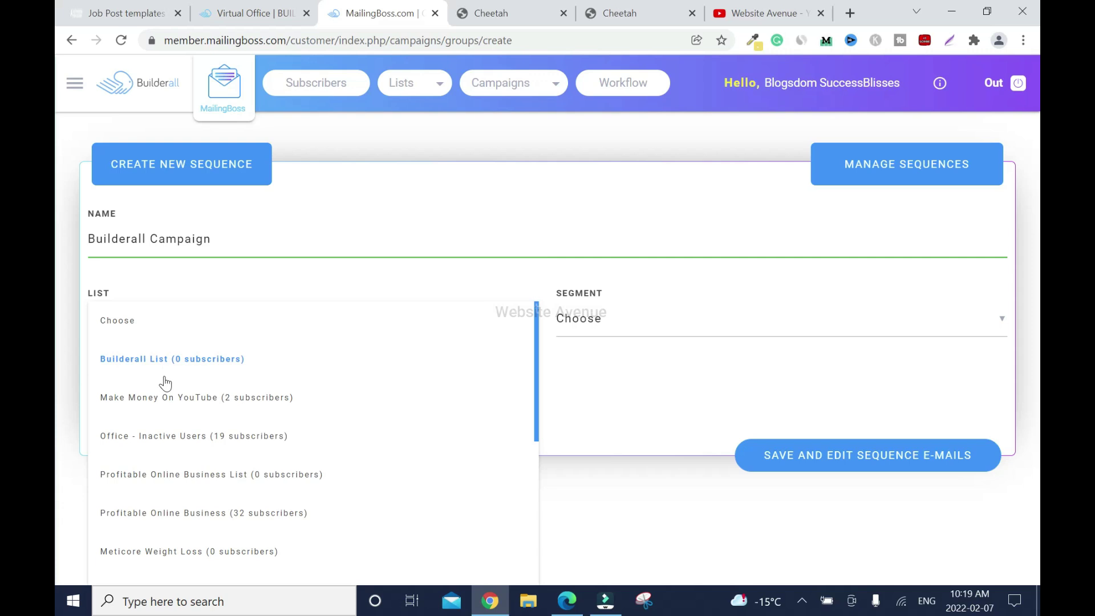
click(150, 361)
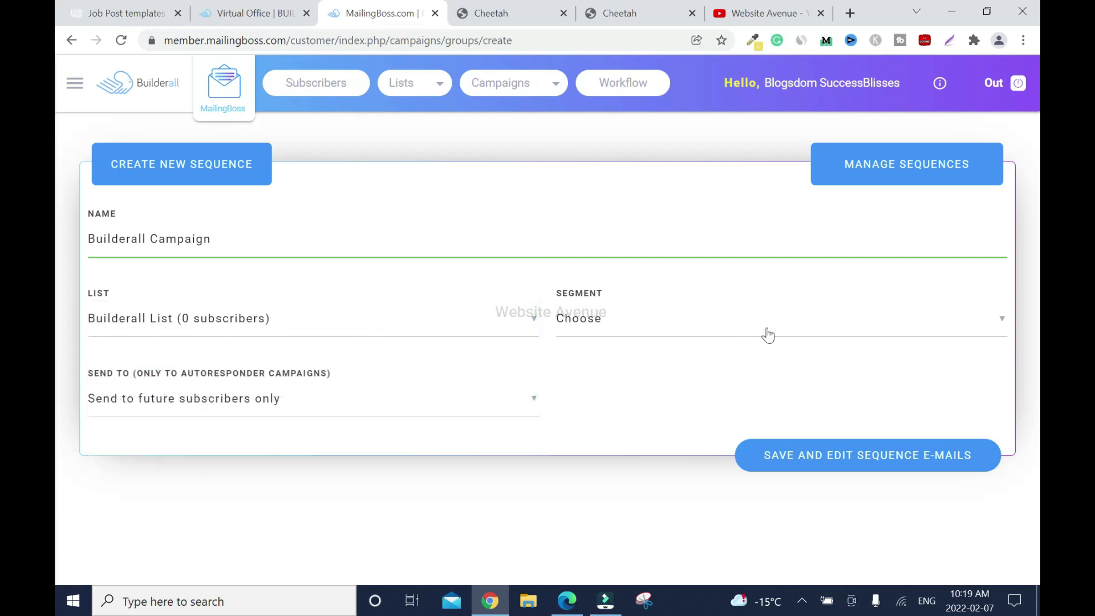
click(998, 321)
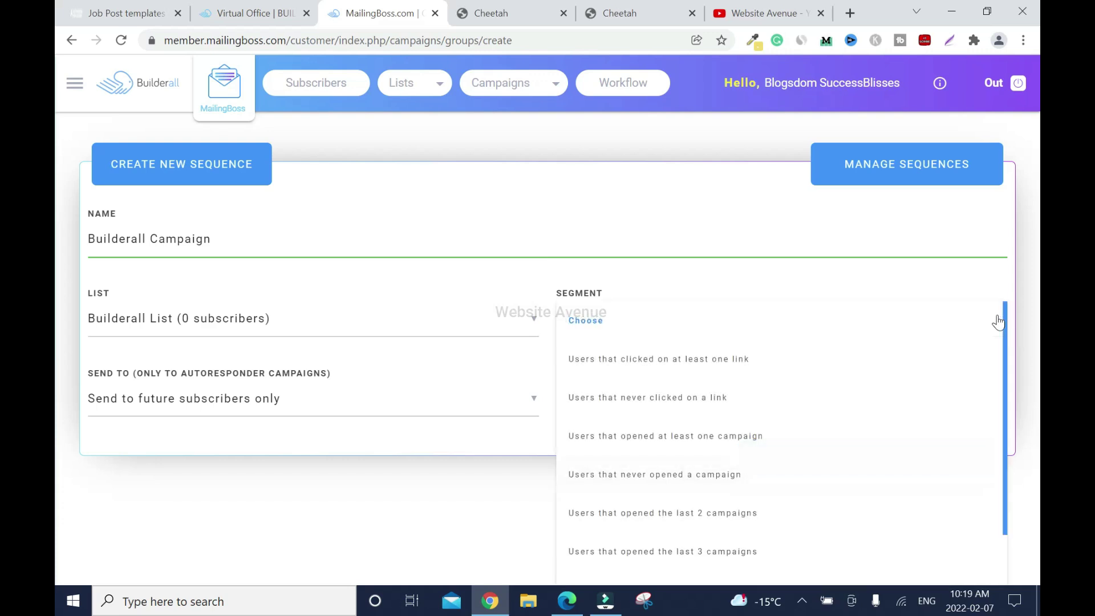
click(992, 283)
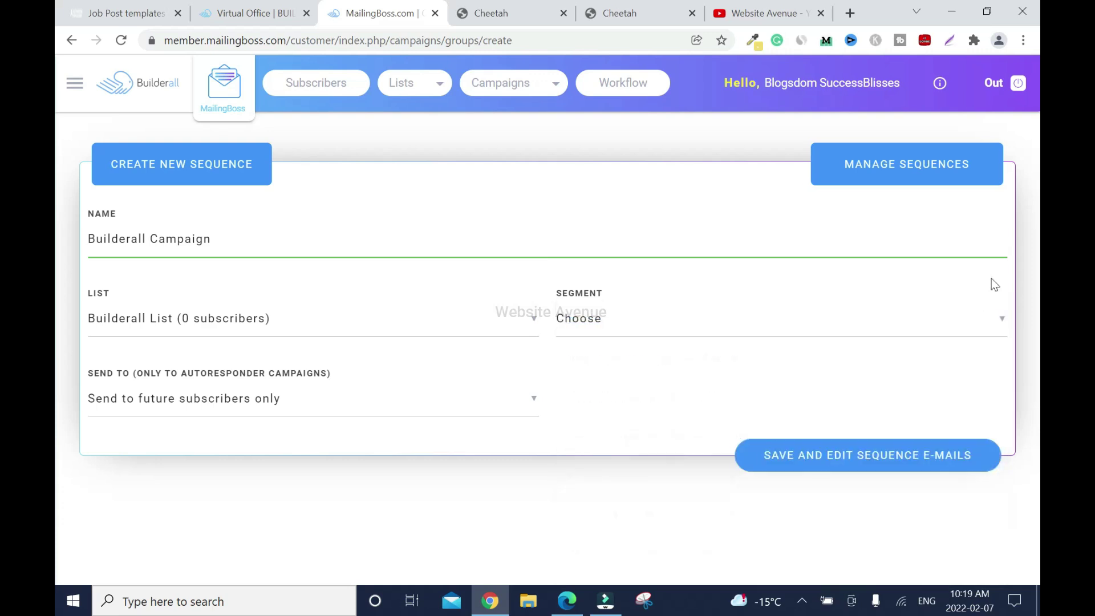
click(429, 394)
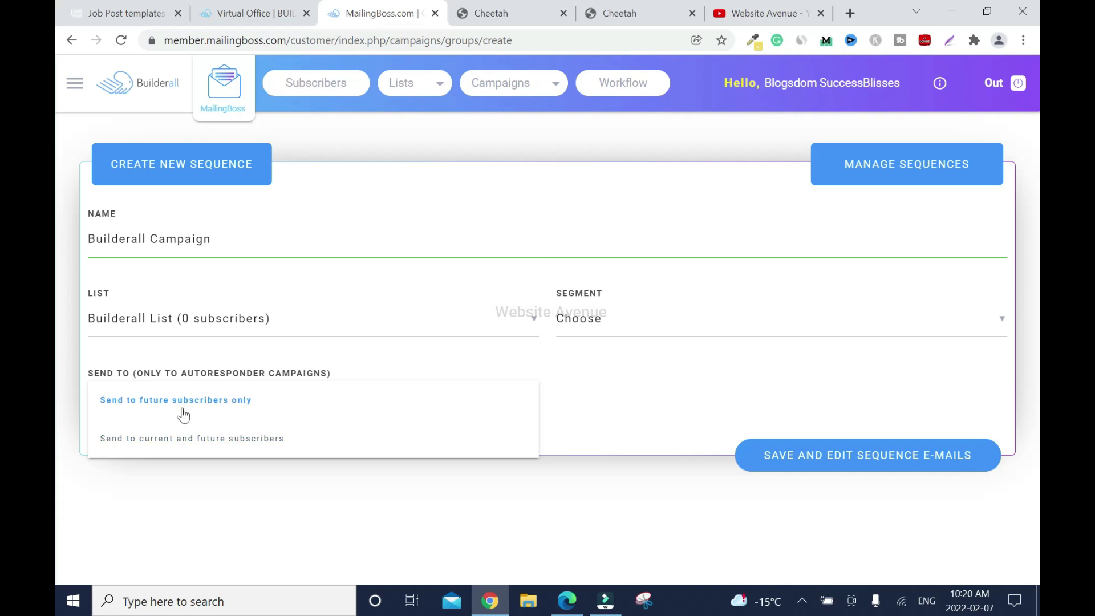
click(215, 404)
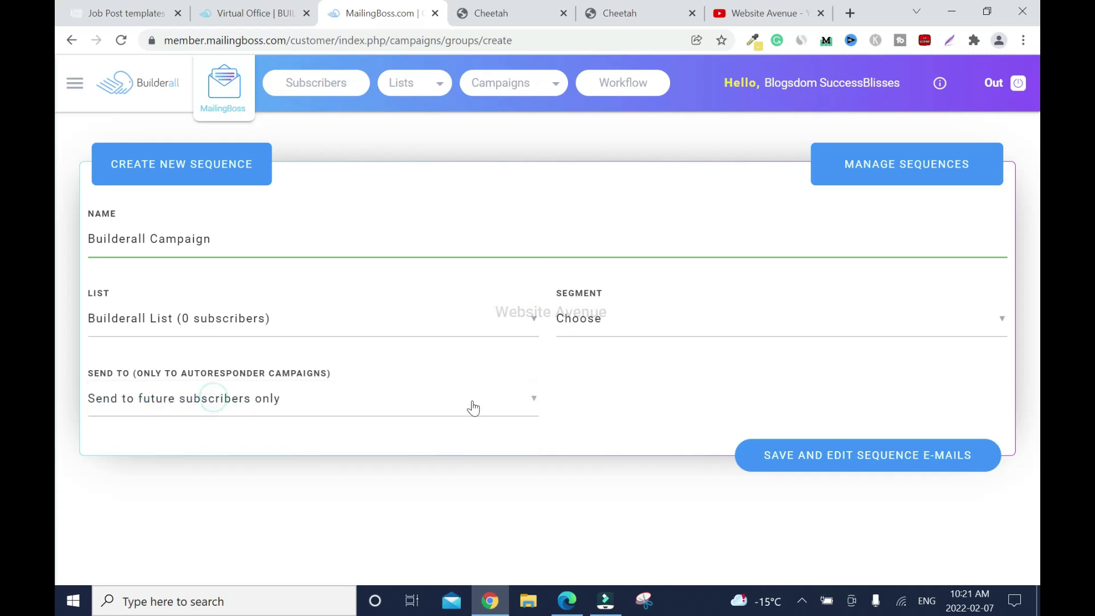
click(885, 458)
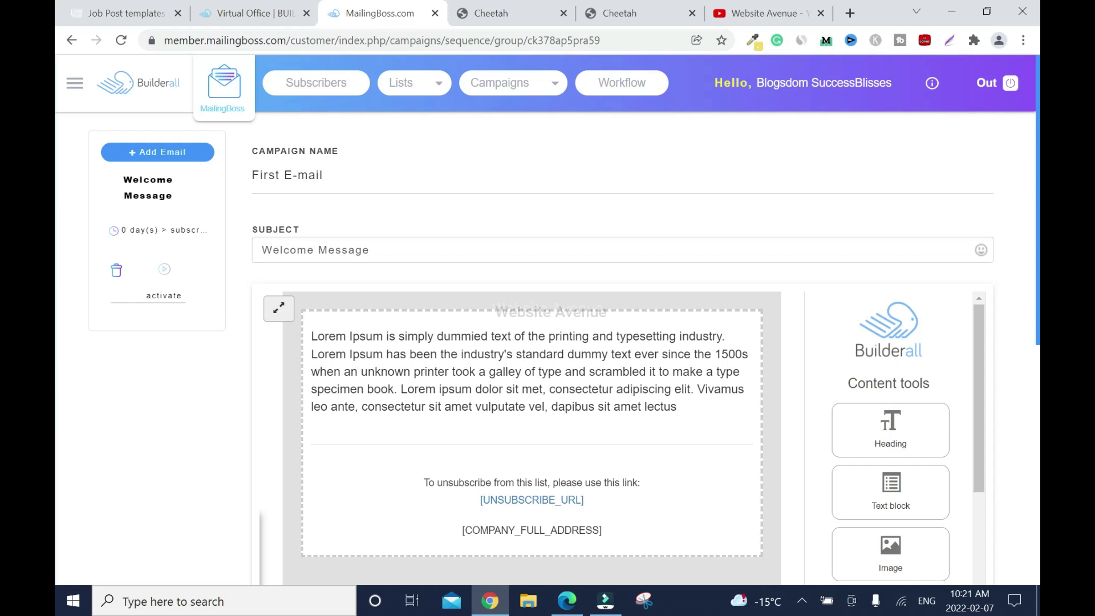
Rename the first e-mail's campaign "Builderall #1" and set its subject to "Best all-one-in tool for Business"
click(295, 175)
key(ctrl+a)
text(Builderall #)
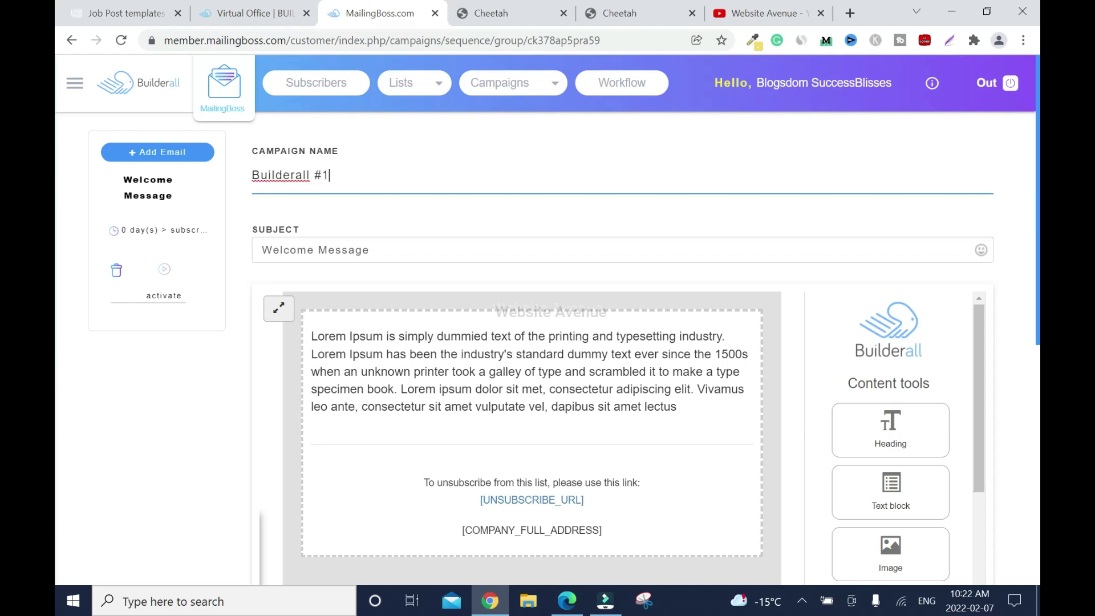
click(340, 249)
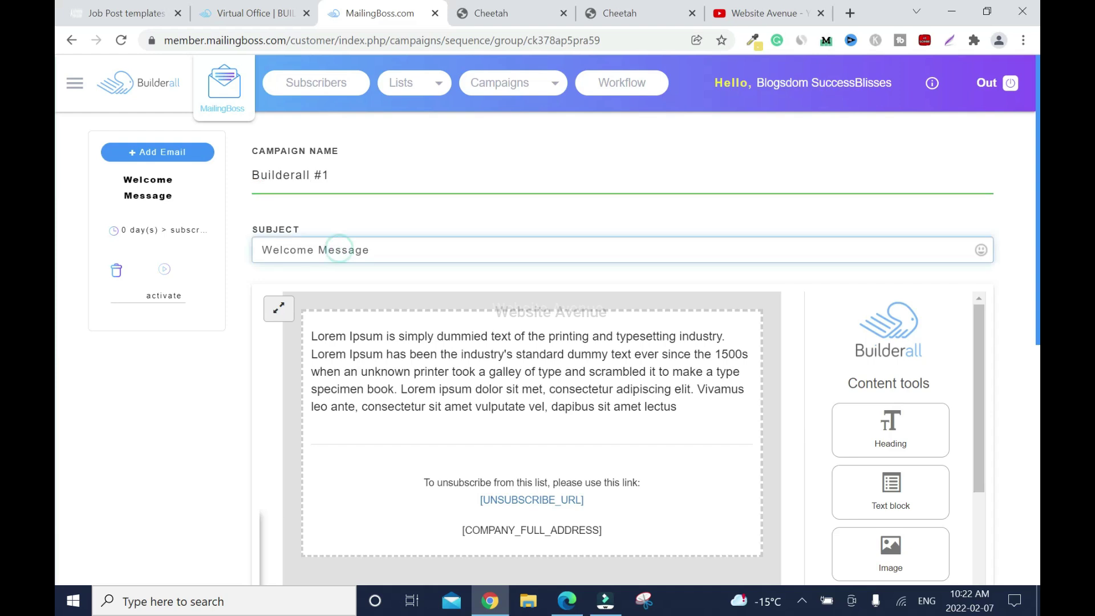
triple_click(341, 250)
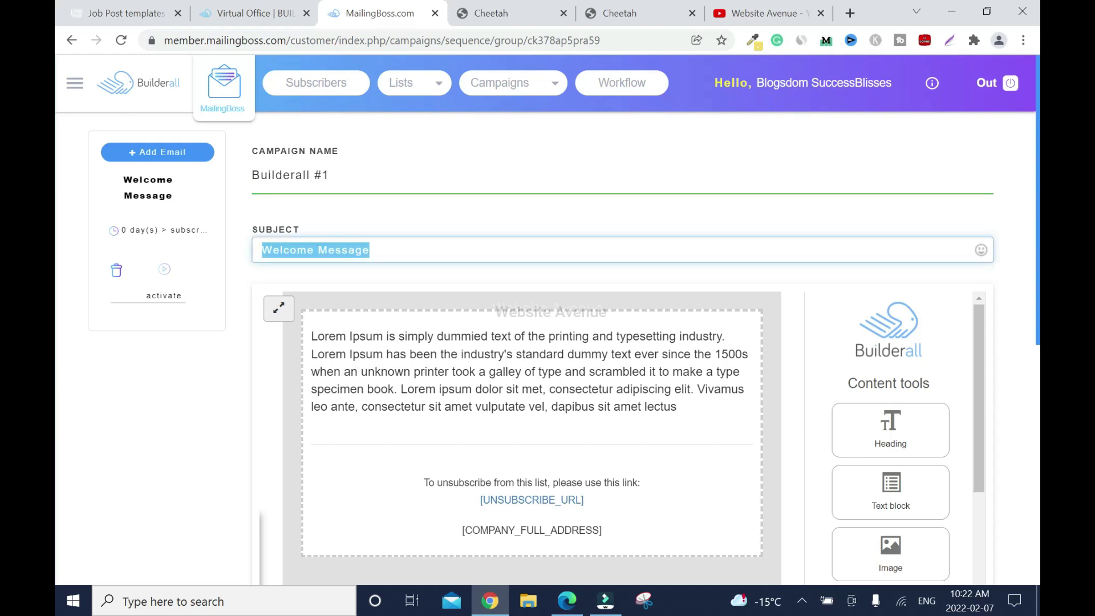
text(Best all-one-in tool for Business)
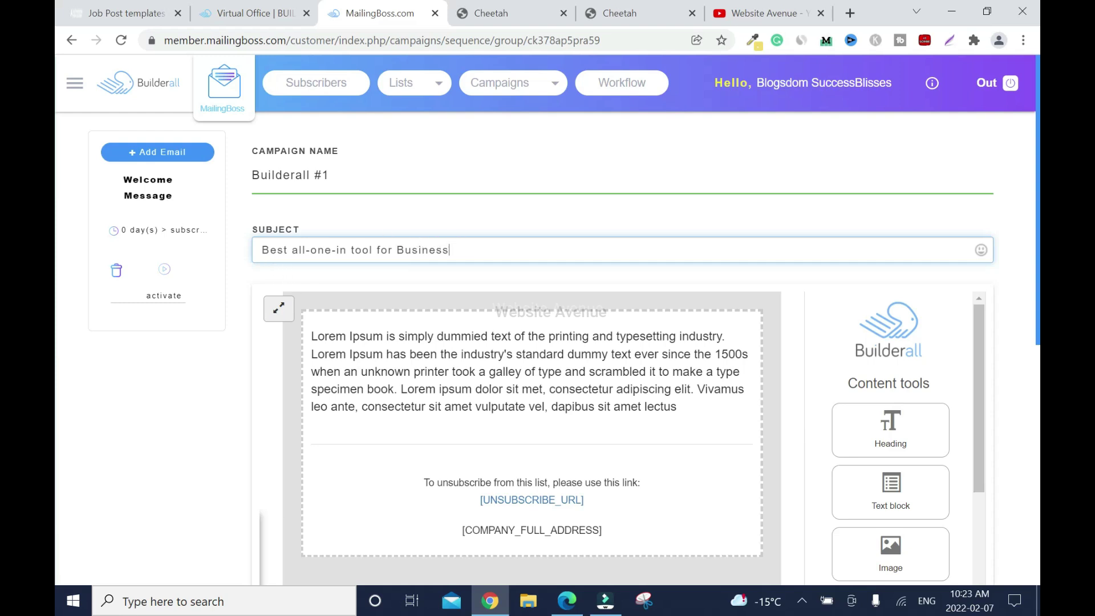
Correct the end of the subject so it reads "Best all-one-in tool for online business"
double_click(415, 249)
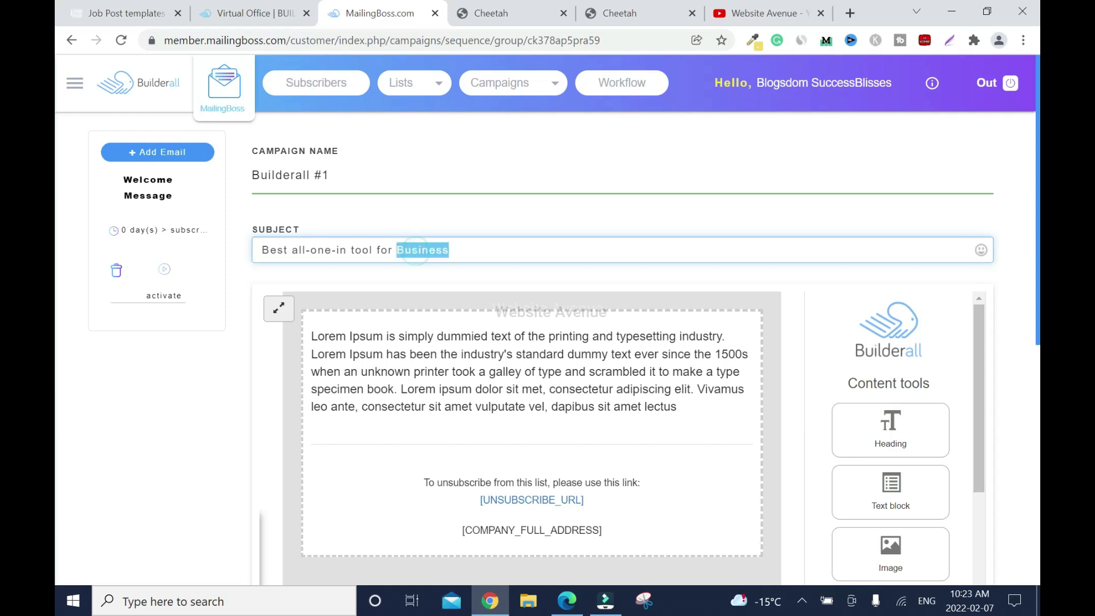
click(397, 249)
text(On)
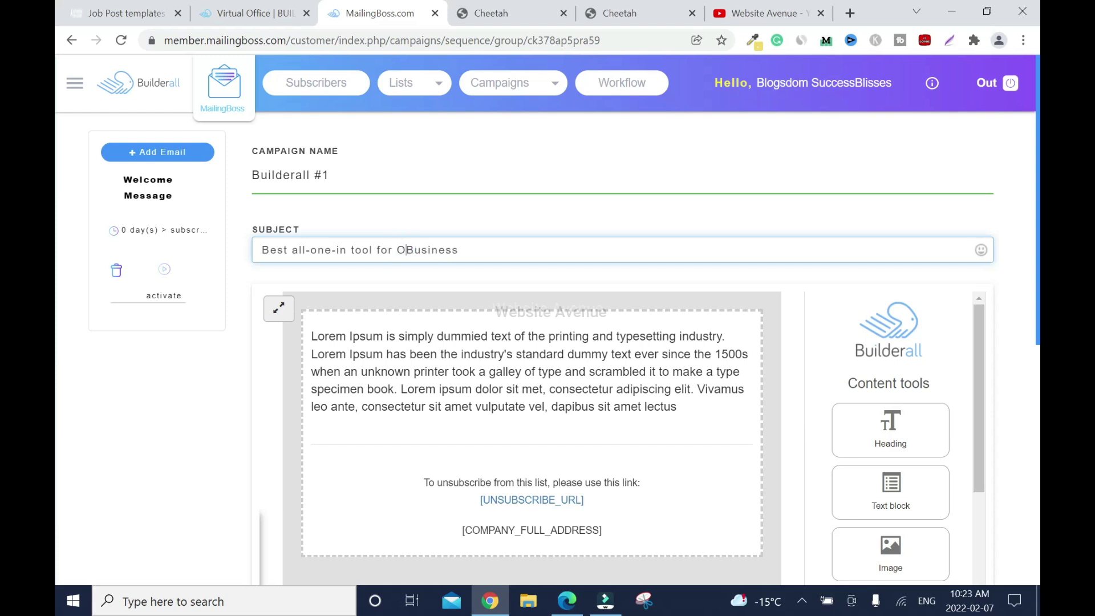
key(BackSpace)
key(BackSpace)
text(online)
key(Delete)
text(b)
Replace the placeholder body with a short pitch for Builderall's affordable all-in-one marketing tool, followed by "Click to access it now." and "Thanks."
scroll(57, 248, down, 1)
scroll(57, 248, down, 2)
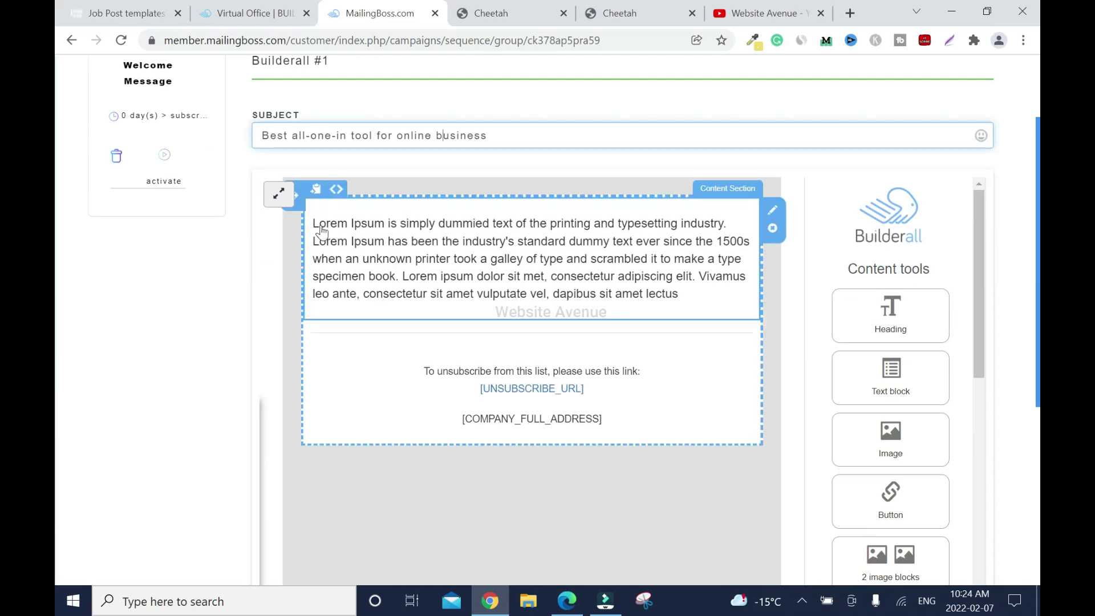
click(772, 210)
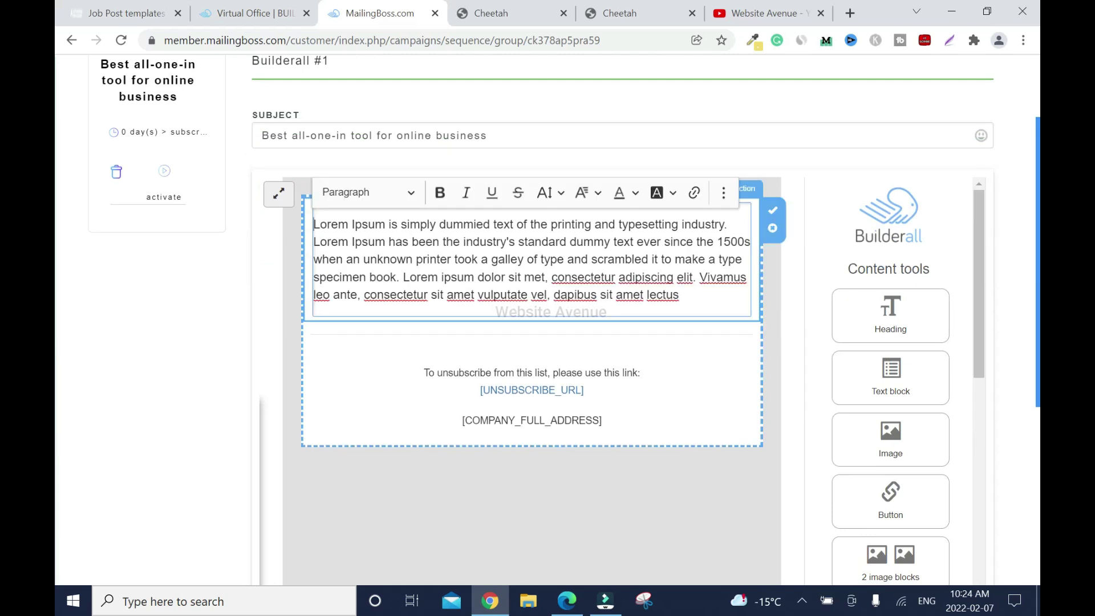
drag(313, 224, 678, 295)
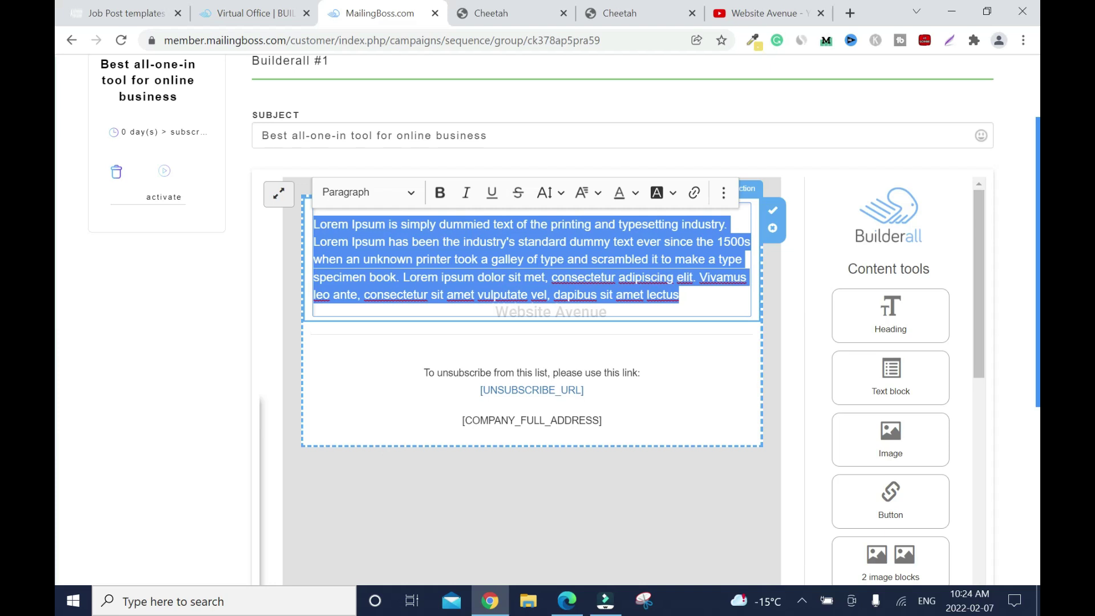
text(Click to access)
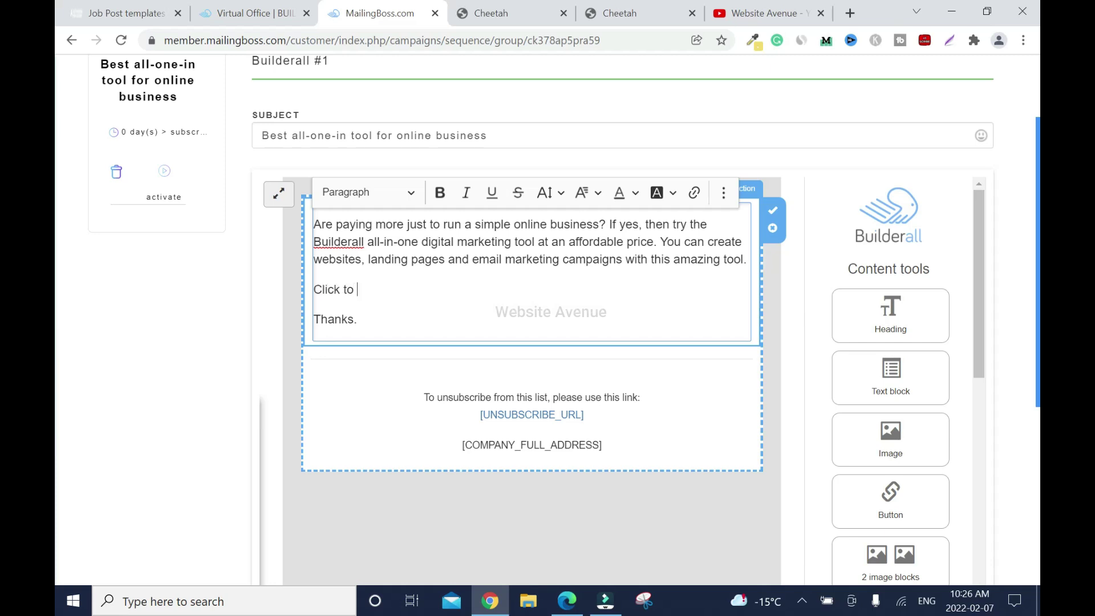
text( it now.)
Link "Click to access it now." to the affiliate link copied from the Builderall Business page, and make the line bold
drag(460, 289, 313, 290)
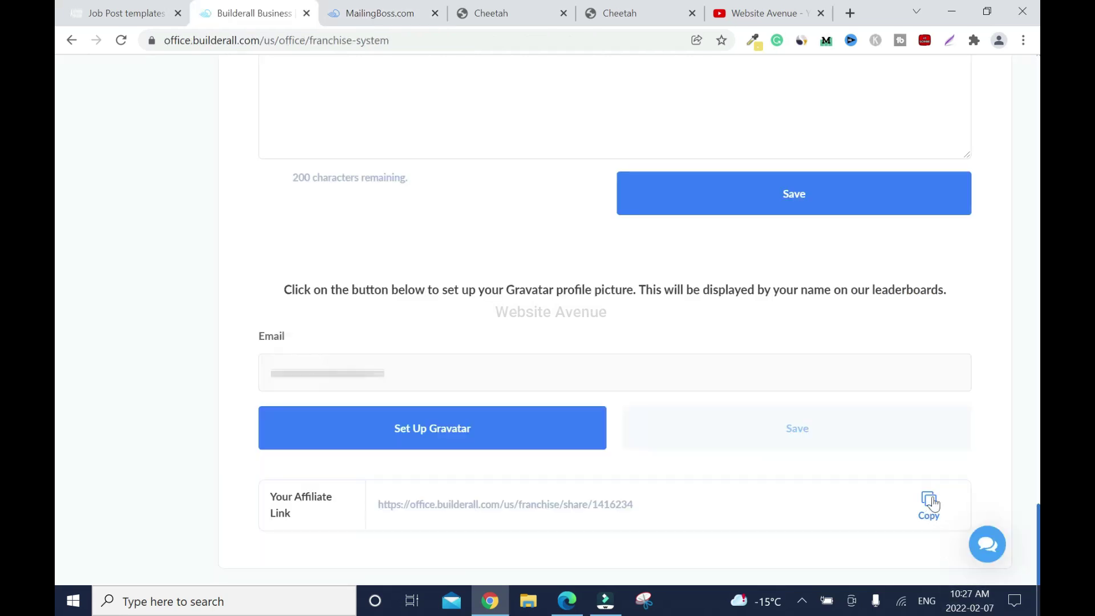
click(931, 501)
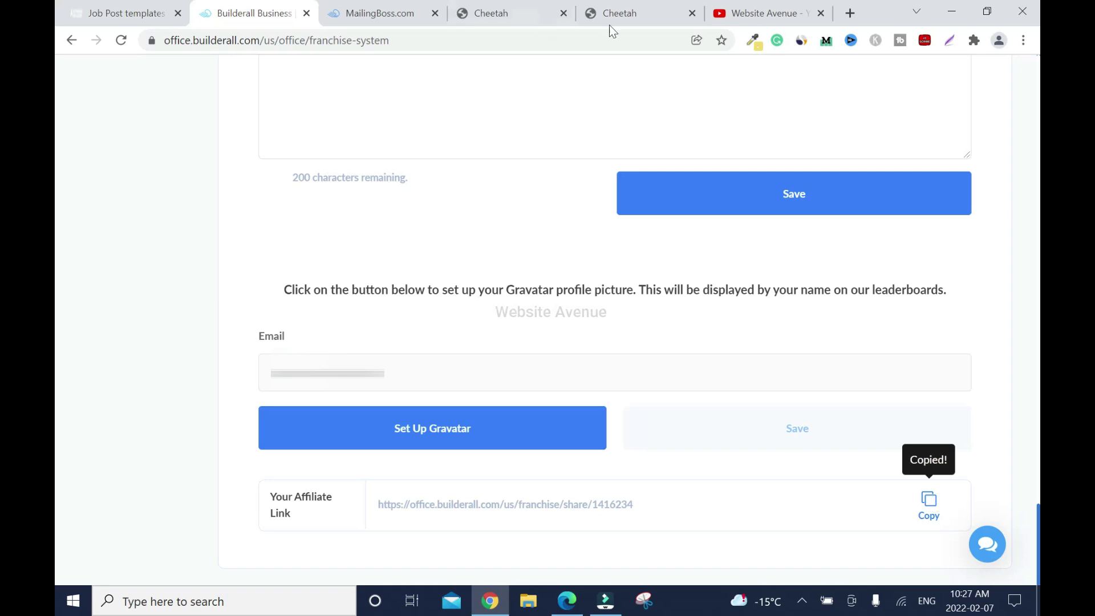
click(371, 23)
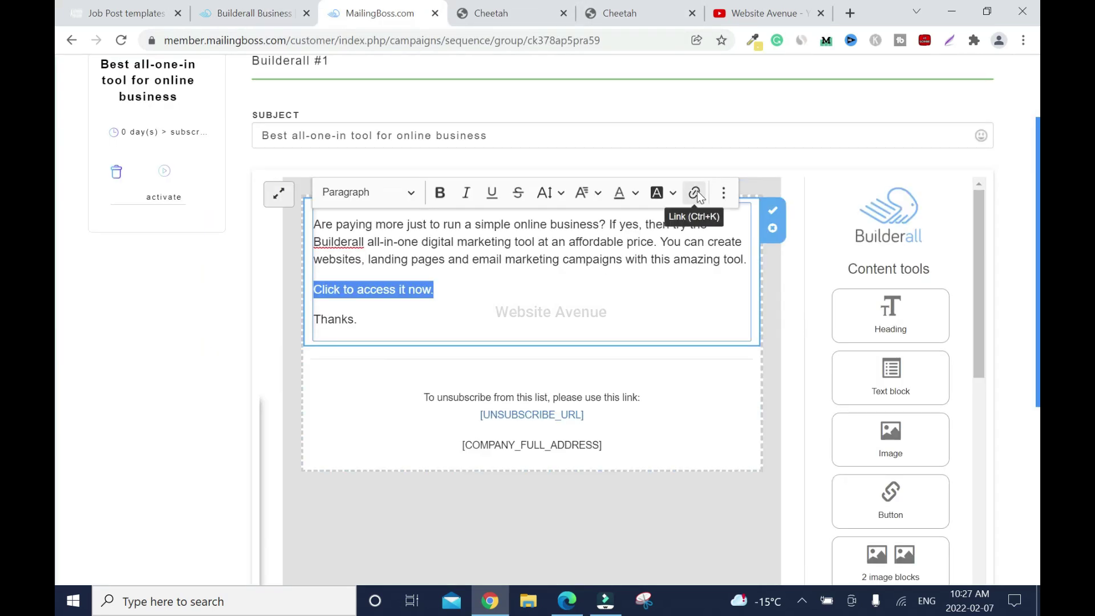
click(697, 192)
right_click(456, 254)
click(506, 367)
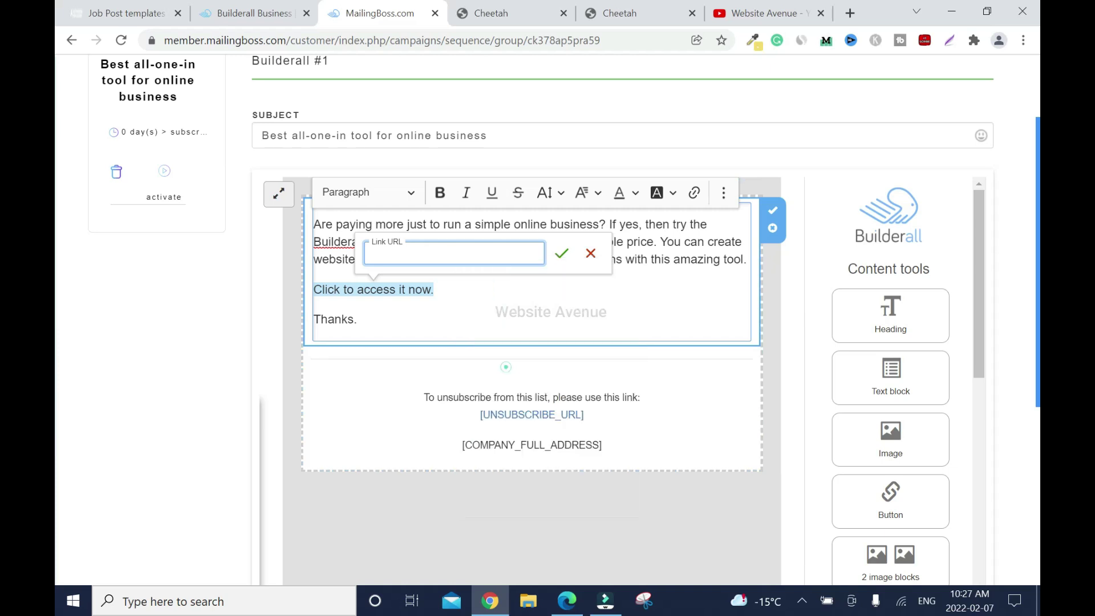
click(562, 258)
click(439, 193)
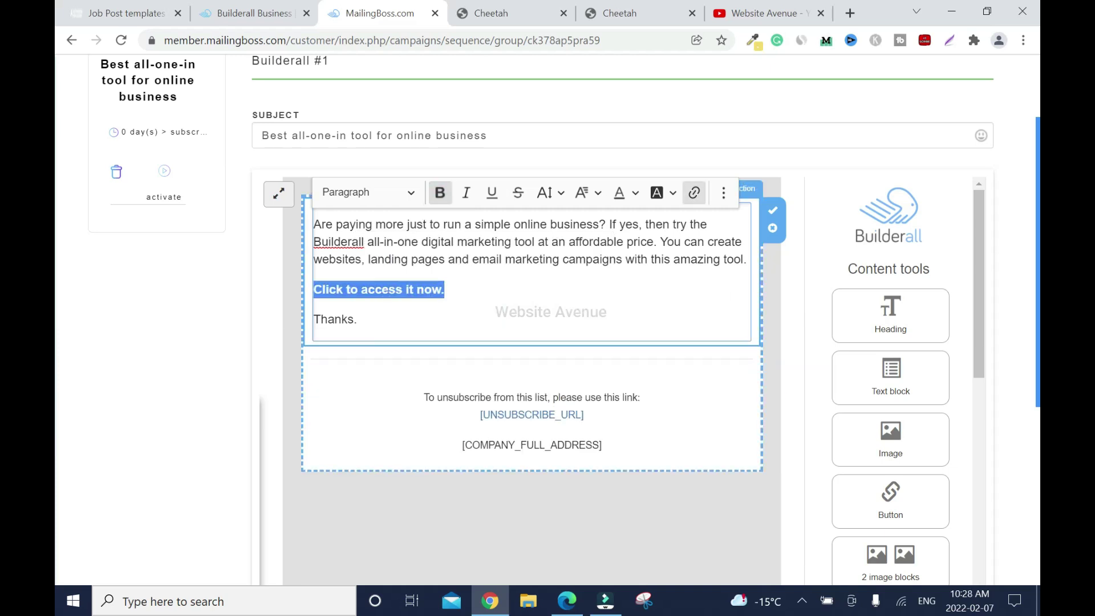
Finish editing the first e-mail, save it, and activate it in the sequence
click(57, 154)
scroll(57, 154, up, 1)
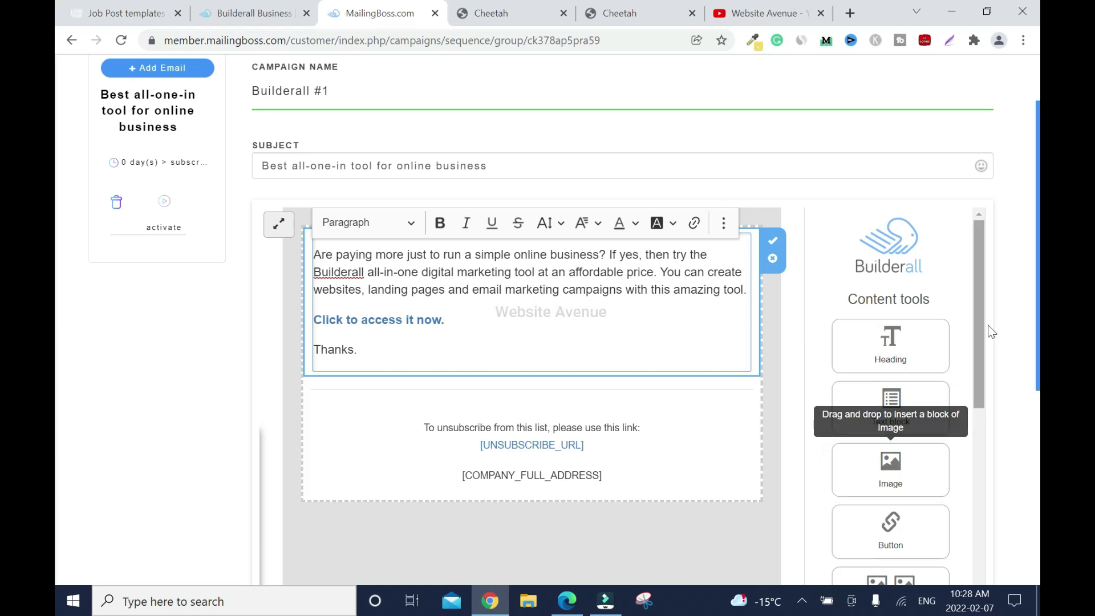
scroll(977, 296, down, 3)
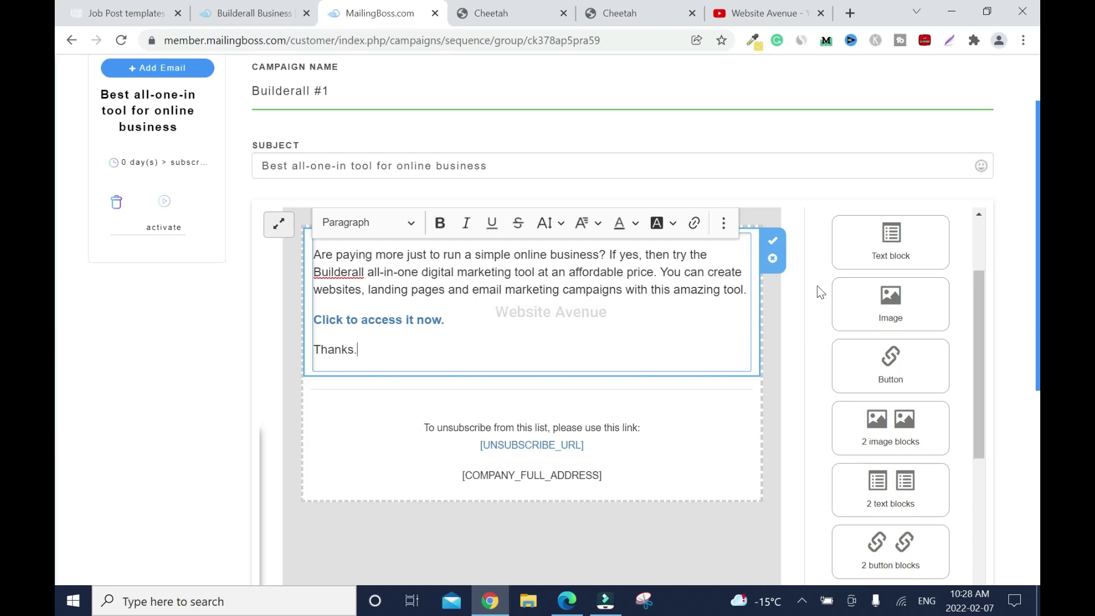
scroll(984, 175, down, 2)
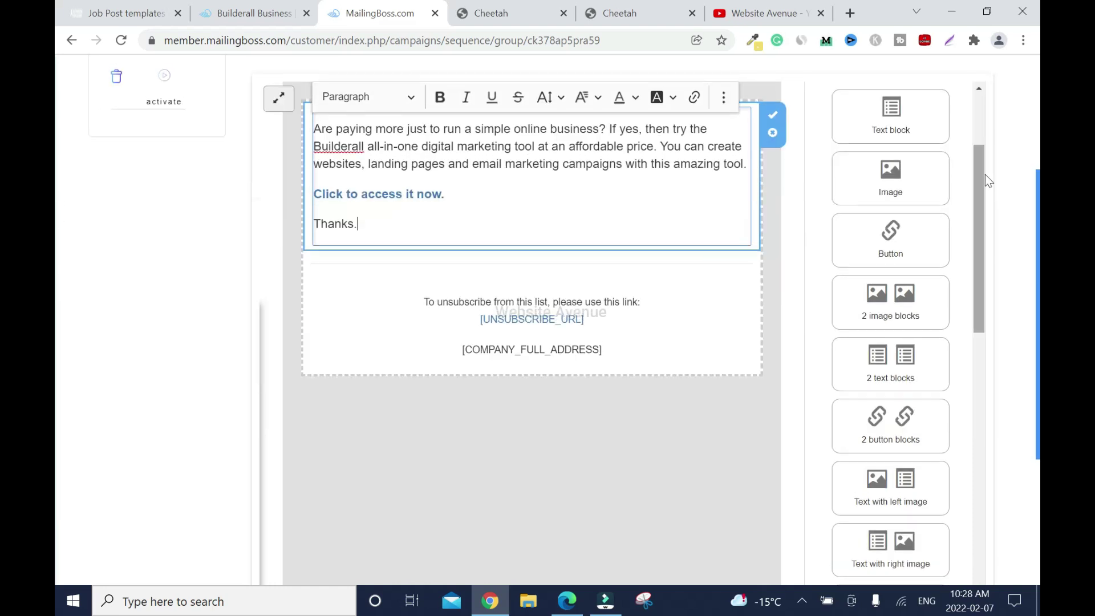
scroll(980, 173, down, 8)
scroll(1031, 419, down, 4)
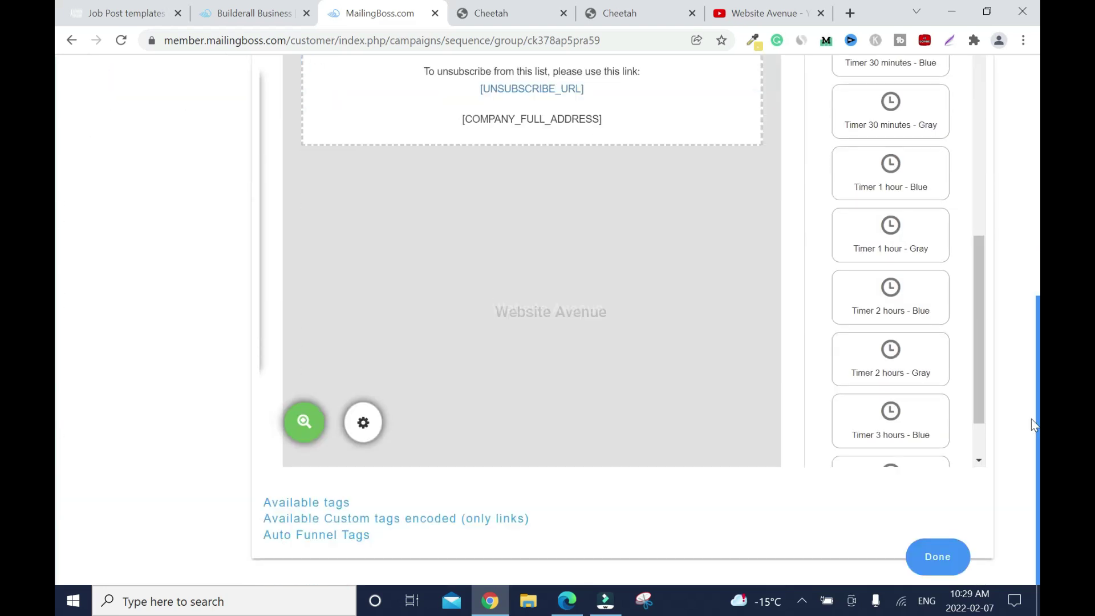
scroll(981, 303, down, 2)
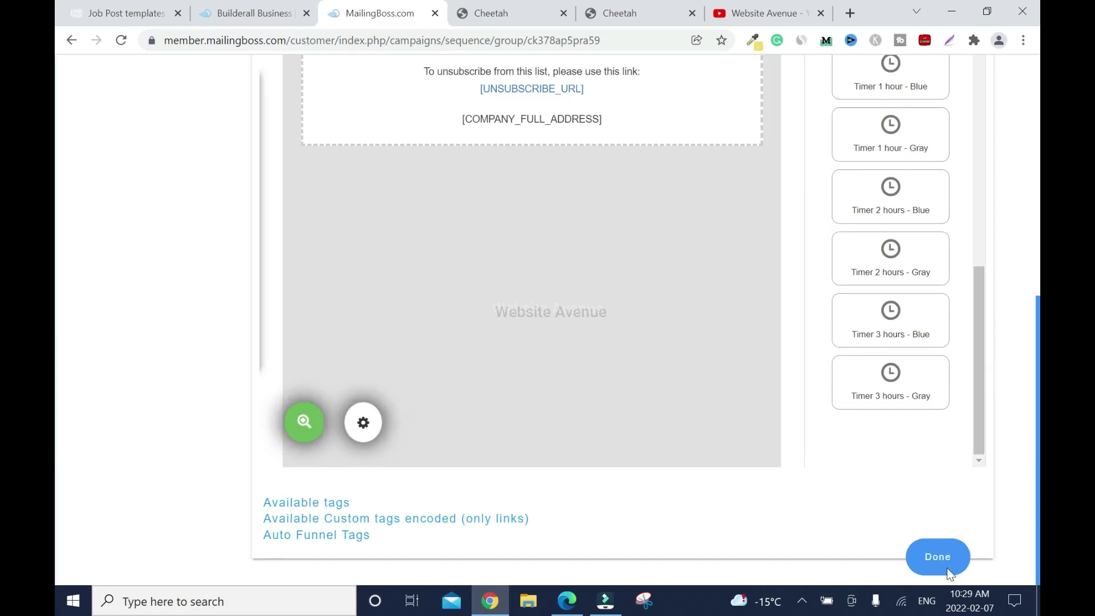
click(923, 564)
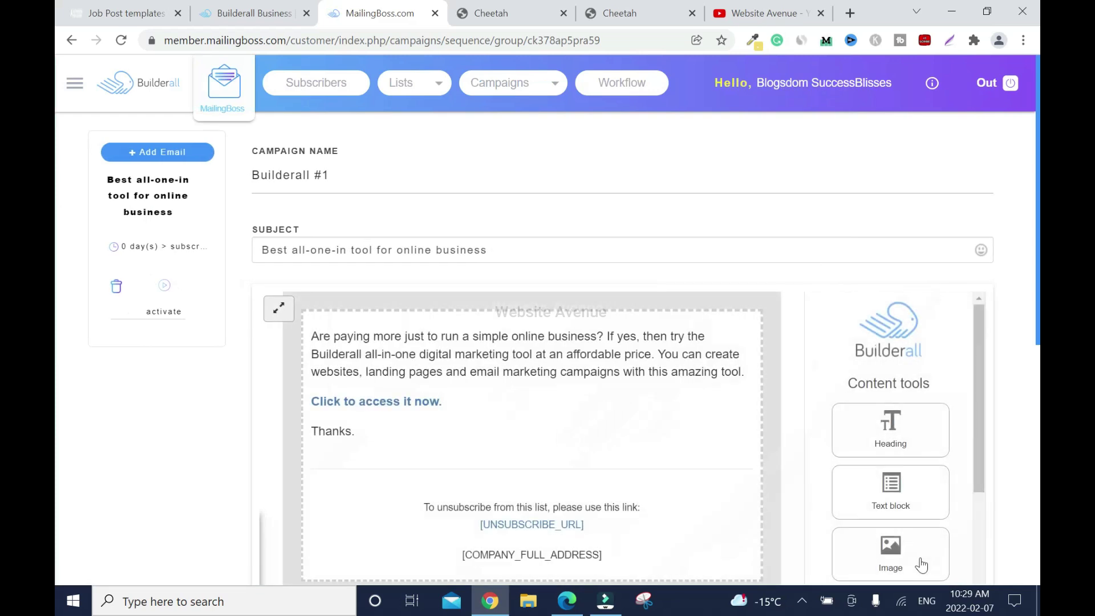
click(165, 288)
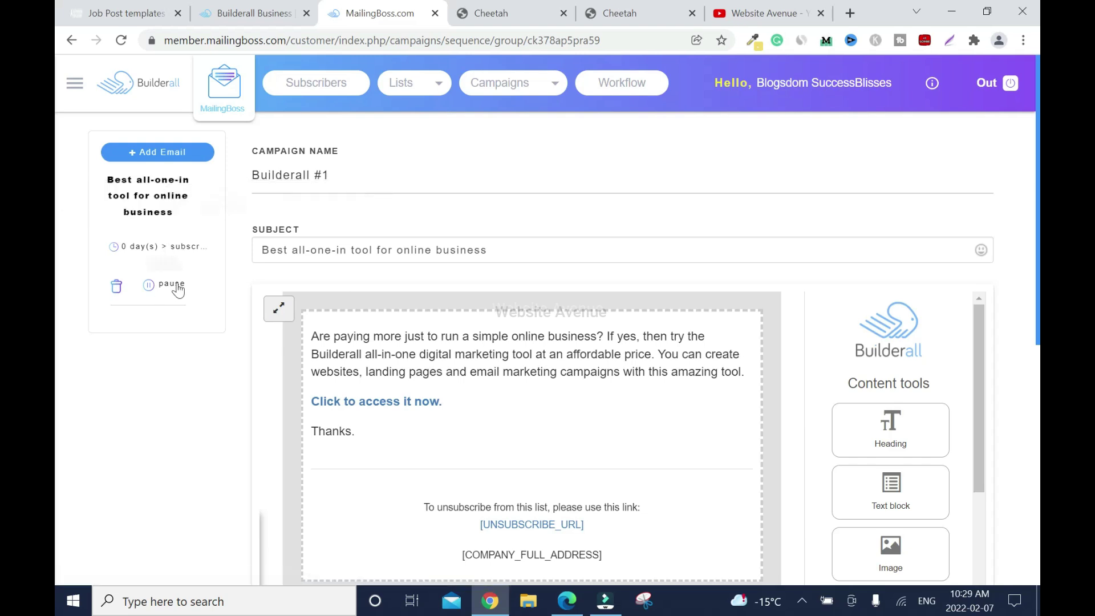
Set the first e-mail's autoresponder time unit to Minute in its campaign options and save the changes
click(151, 250)
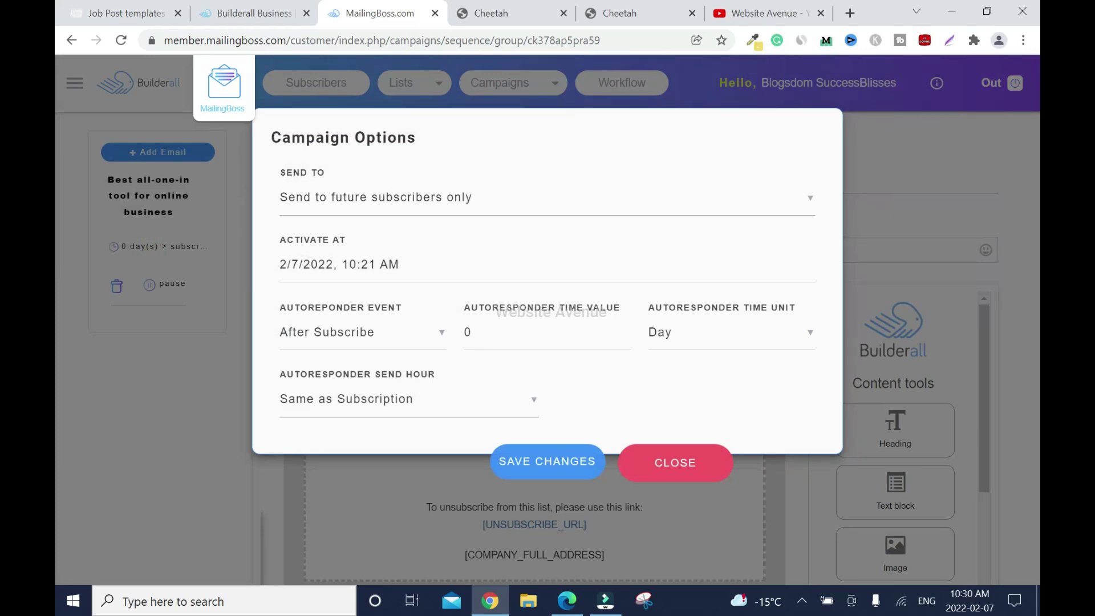
click(808, 337)
click(692, 343)
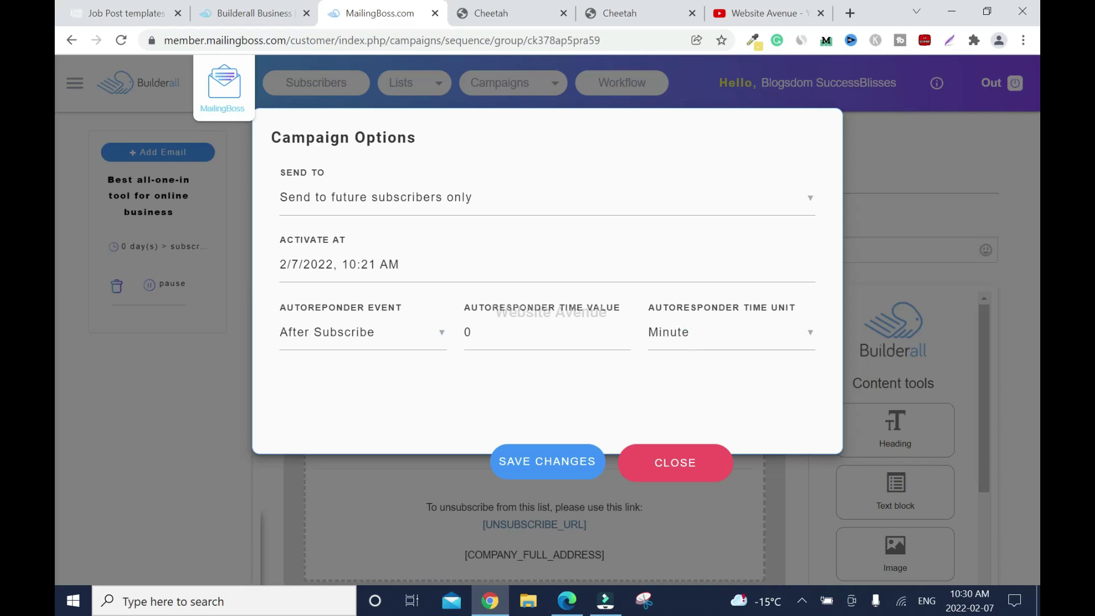
click(809, 337)
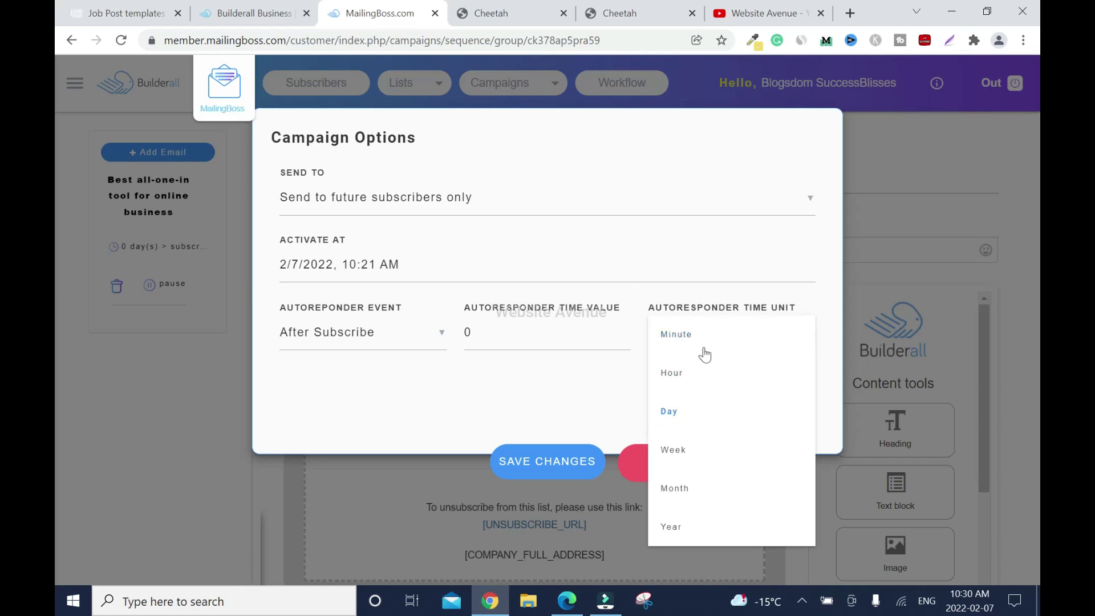
click(562, 415)
click(545, 461)
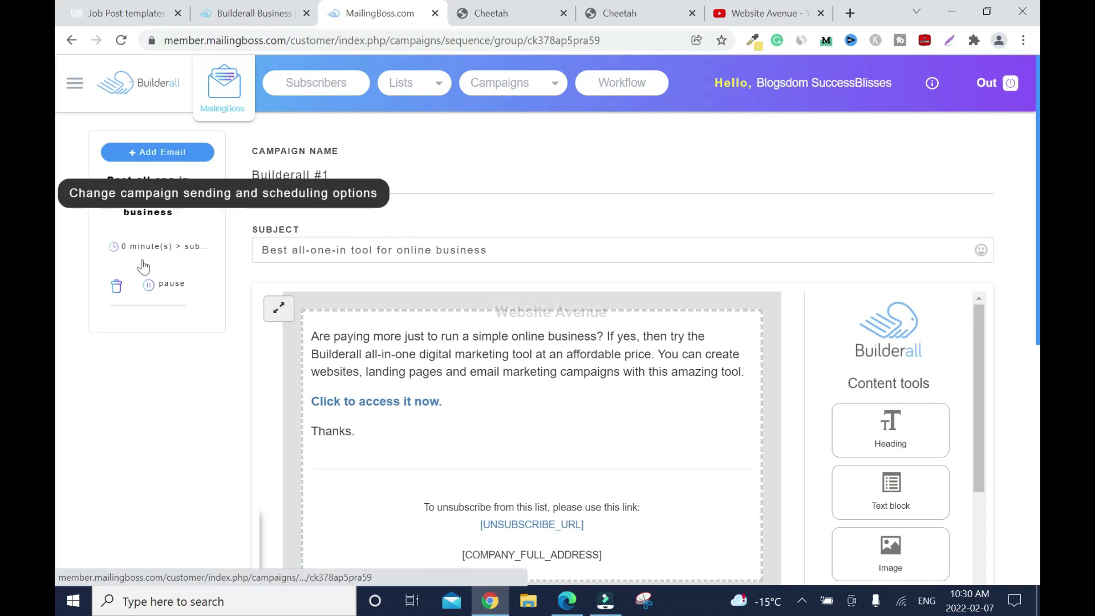
Add a second e-mail to the sequence and name its campaign "Builderall #2"
scroll(57, 223, down, 7)
scroll(59, 428, up, 7)
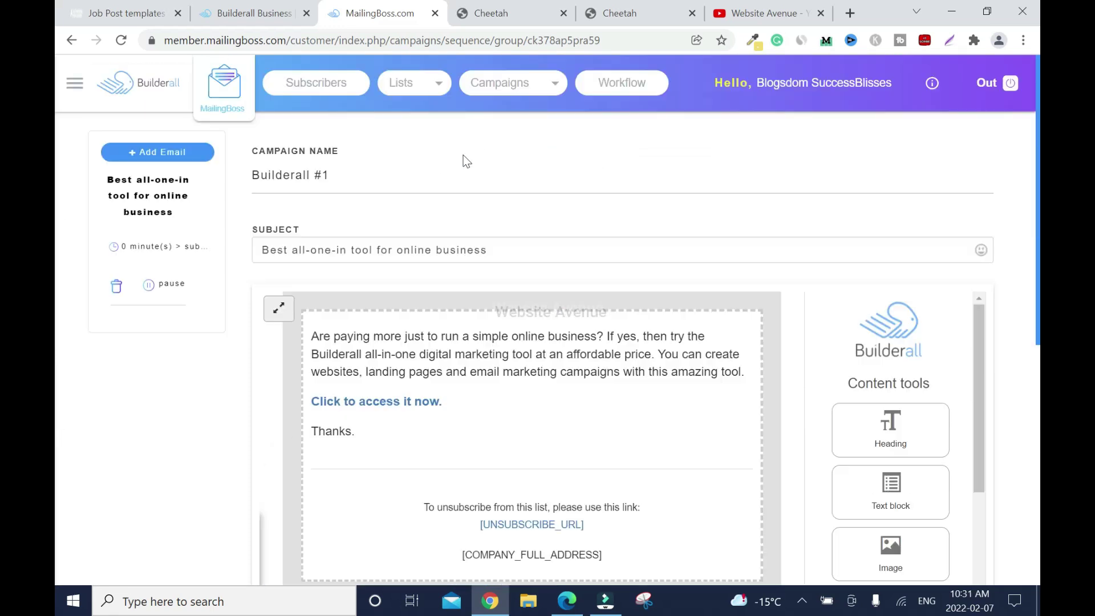
click(162, 154)
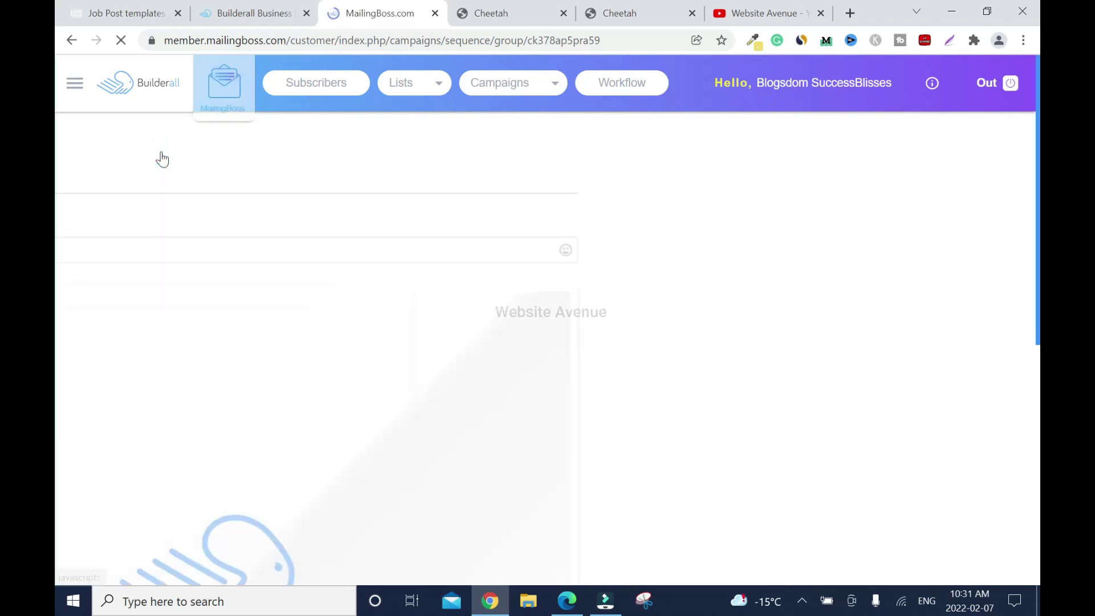
click(342, 175)
key(BackSpace)
key(BackSpace)
key(BackSpace)
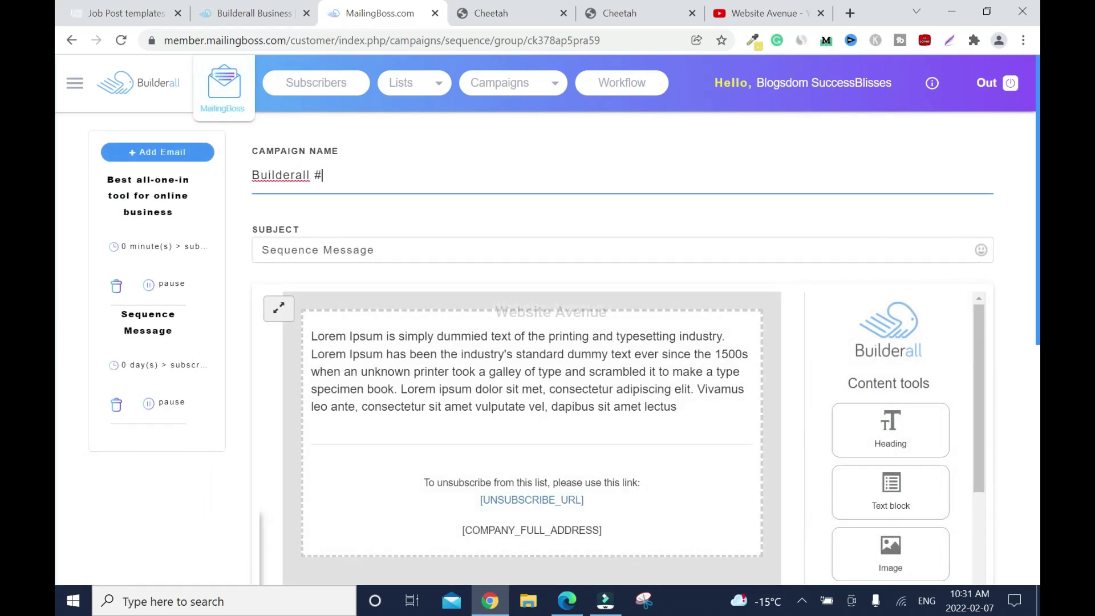
text(2)
Replace the second e-mail's subject with "Why Builderall is the best digital marketing tool?"
click(362, 249)
triple_click(359, 251)
key(BackSpace)
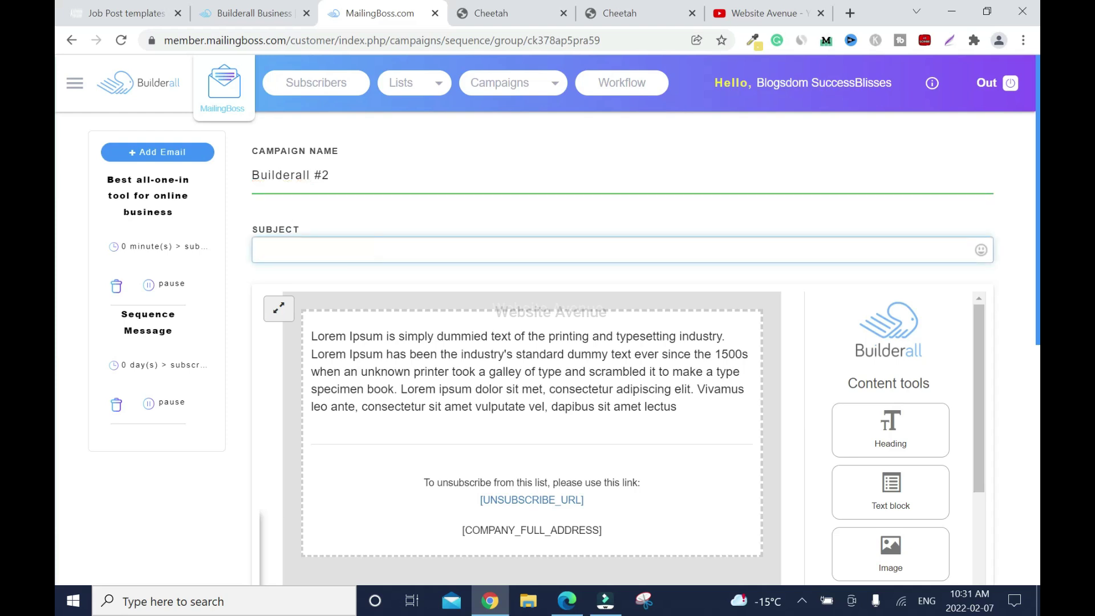
text(Why Builderall is the best digital marketing tool?)
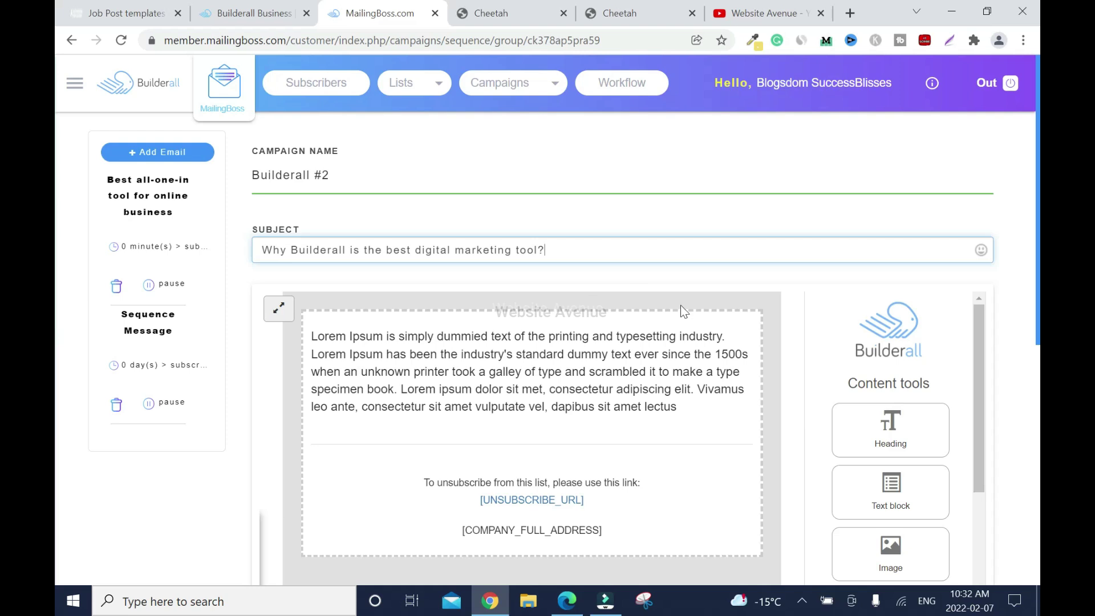
Replace the placeholder body with a follow-up on Builderall's business benefits, a linked "Click here to find out more about this tool." and "Thanks.", then save
click(771, 335)
mouse_move(312, 338)
mouse_down()
mouse_move(377, 338)
mouse_move(707, 409)
mouse_up()
text(This is just a follow)
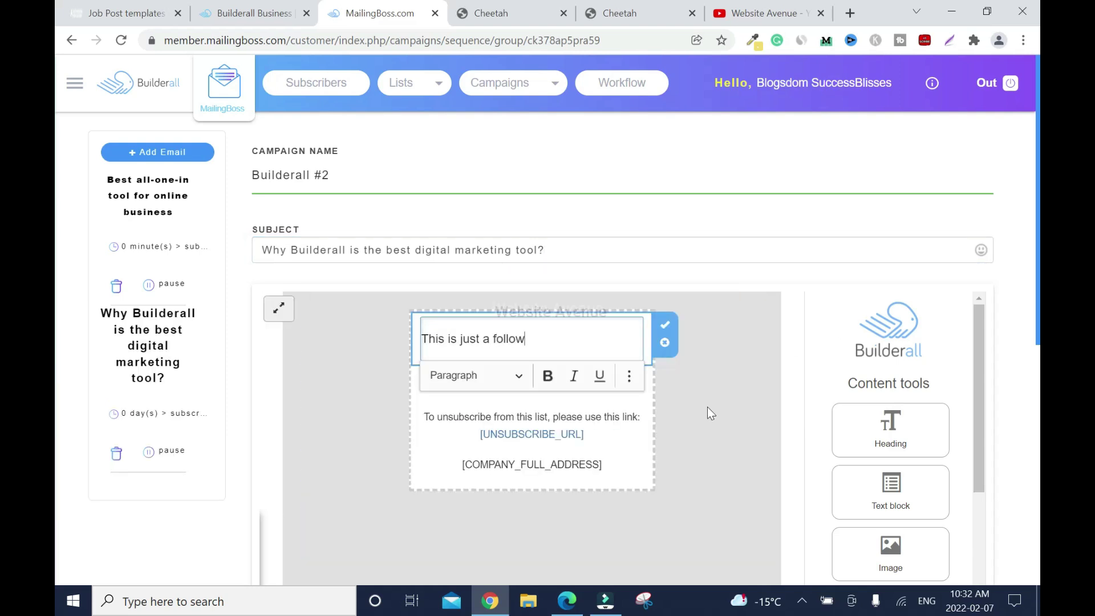
text(-up message about why the Builder)
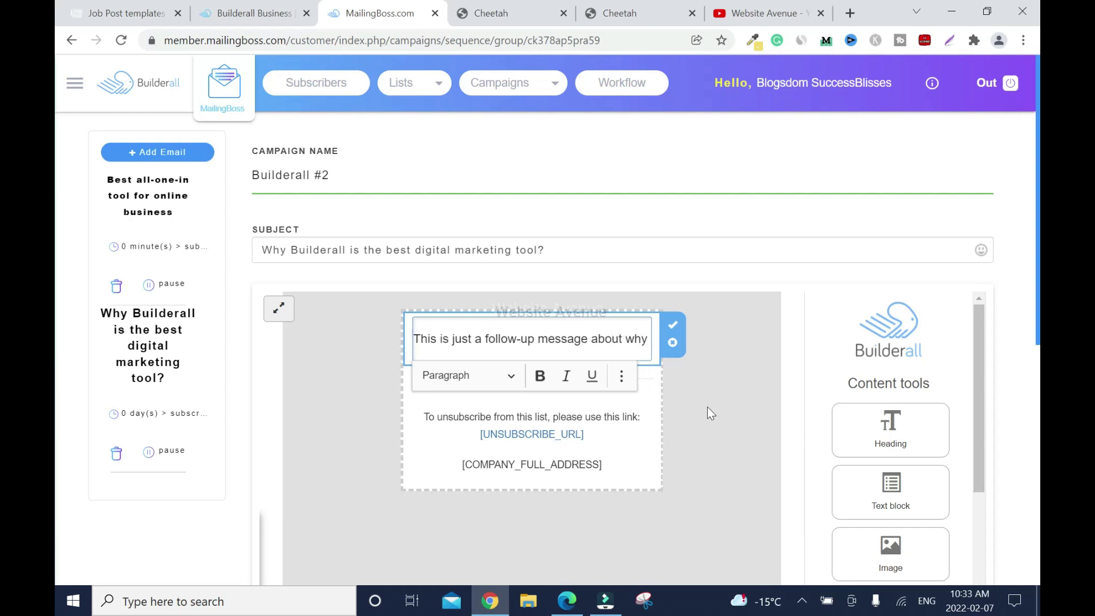
text(all digital marketing tool)
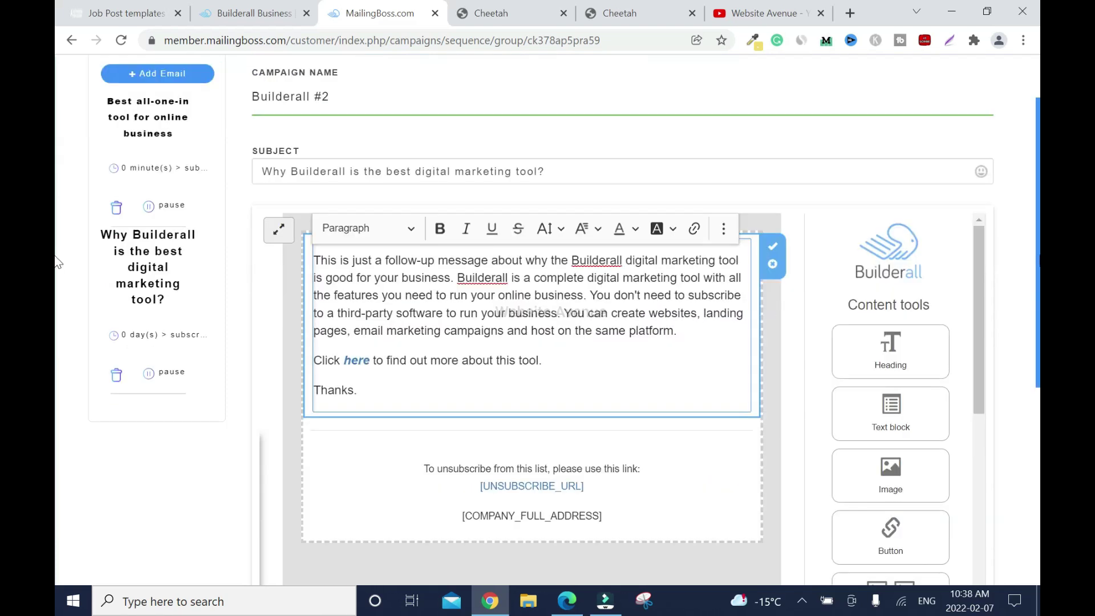
scroll(57, 286, down, 2)
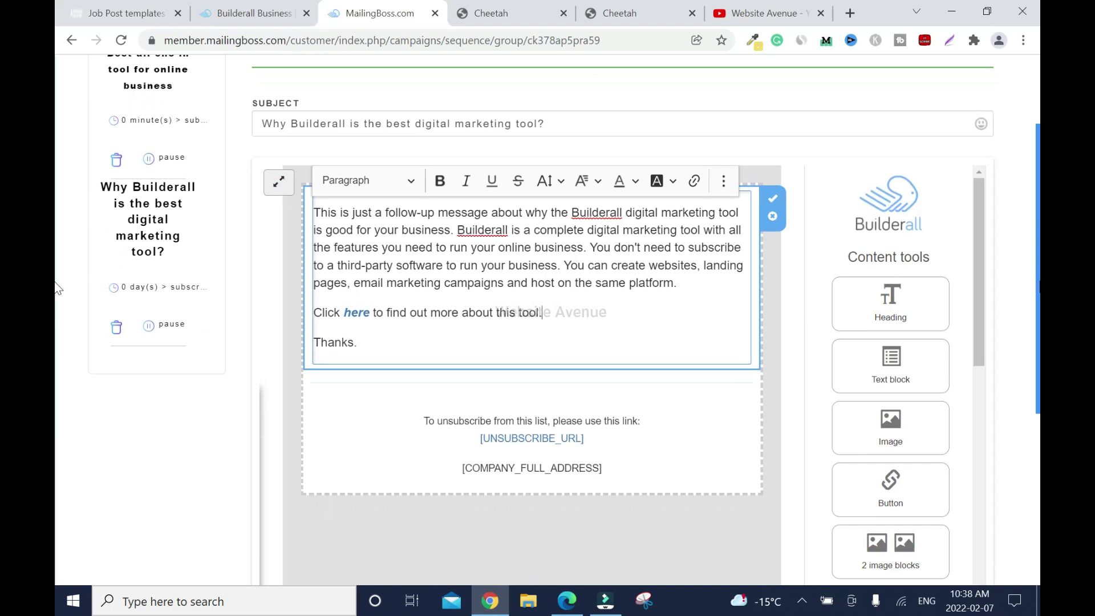
scroll(57, 311, down, 5)
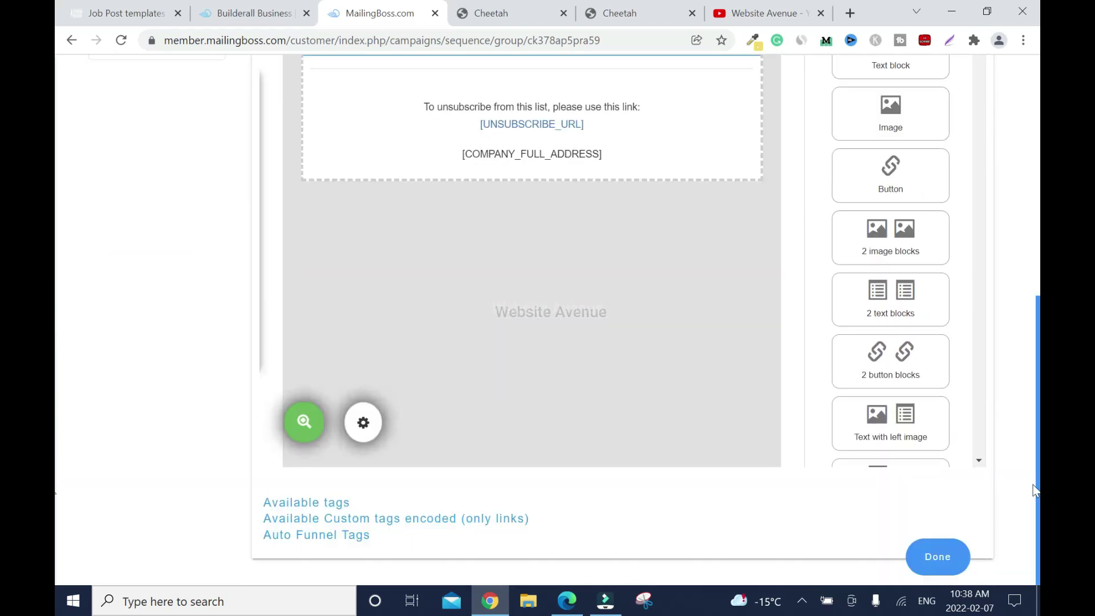
click(937, 557)
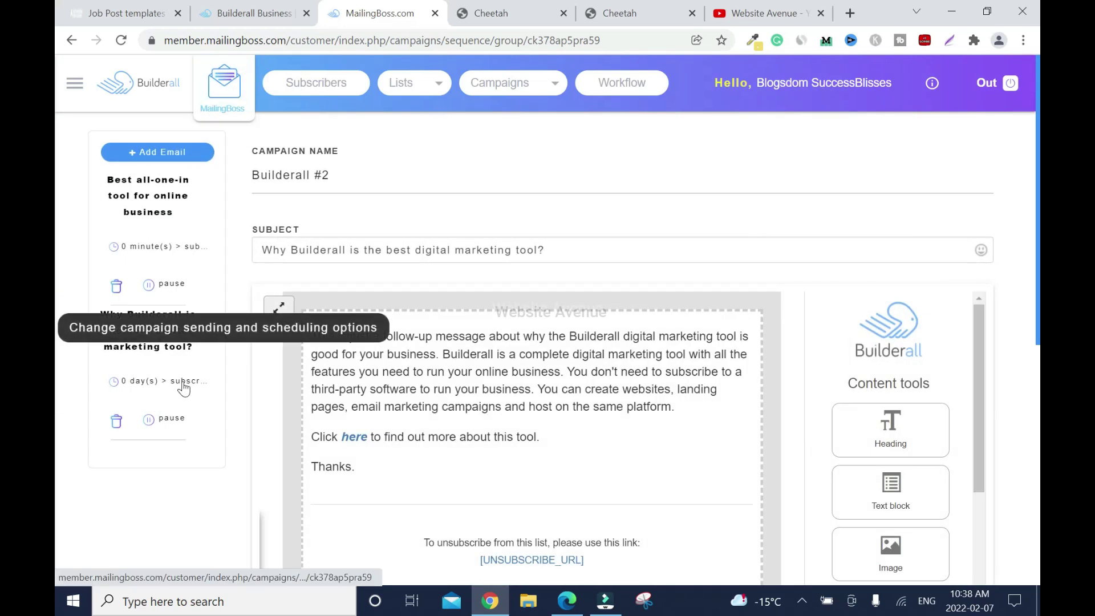
Schedule the second e-mail to go out 3 days after subscription and save the campaign options
click(183, 383)
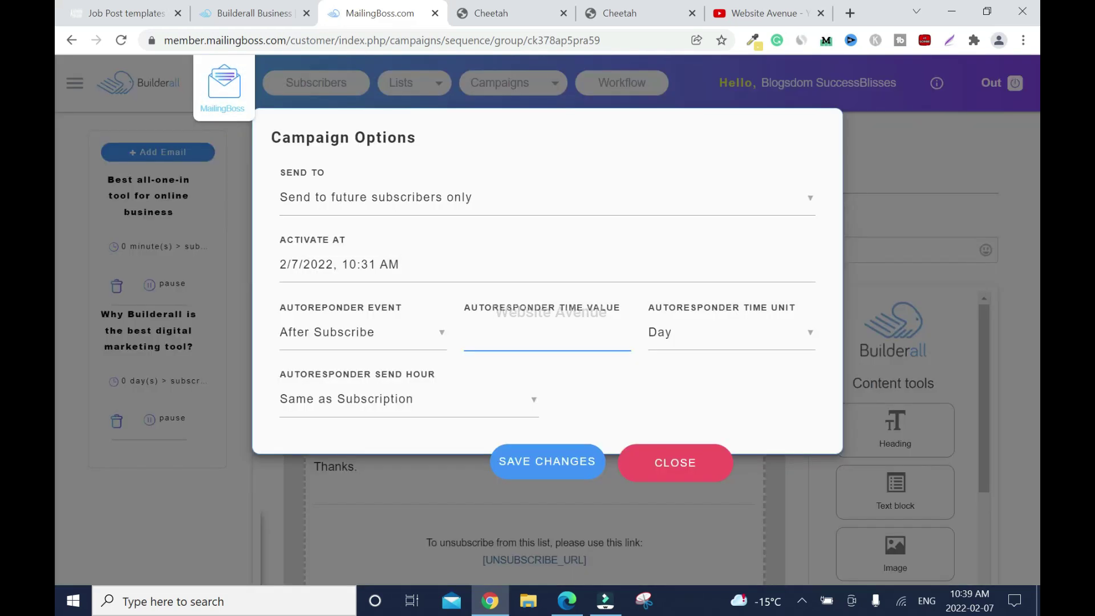
text(1)
key(BackSpace)
text(3)
click(550, 463)
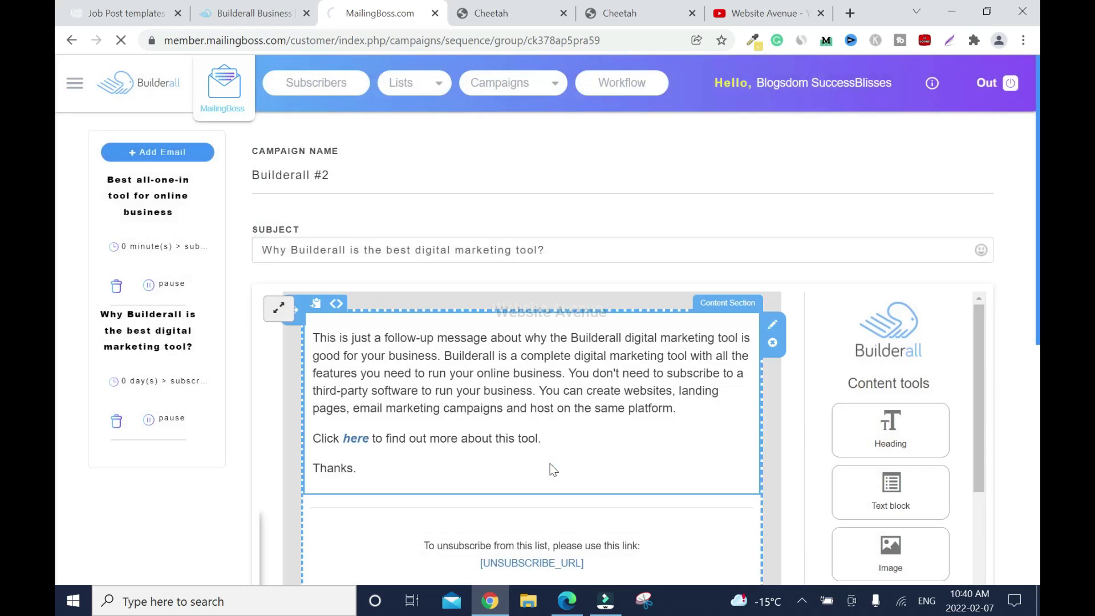
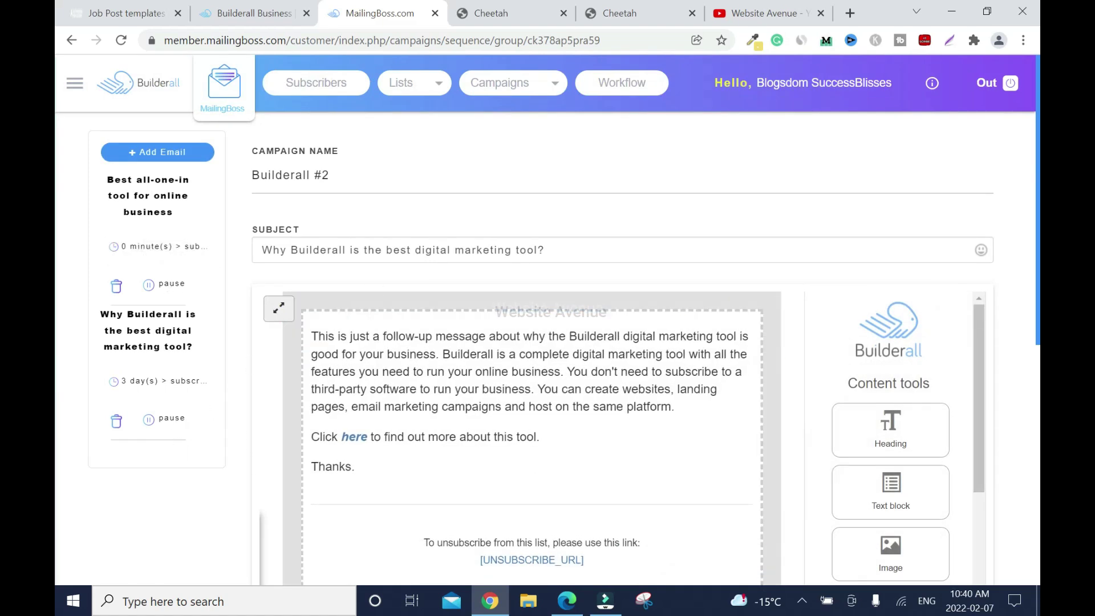
scroll(1037, 261, down, 3)
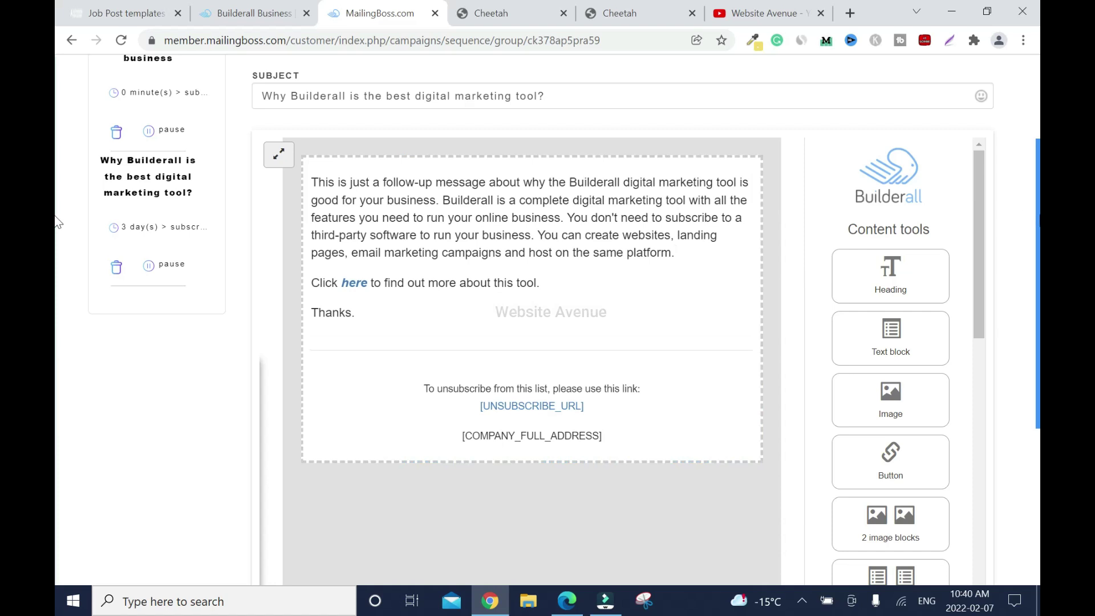
scroll(399, 228, up, 3)
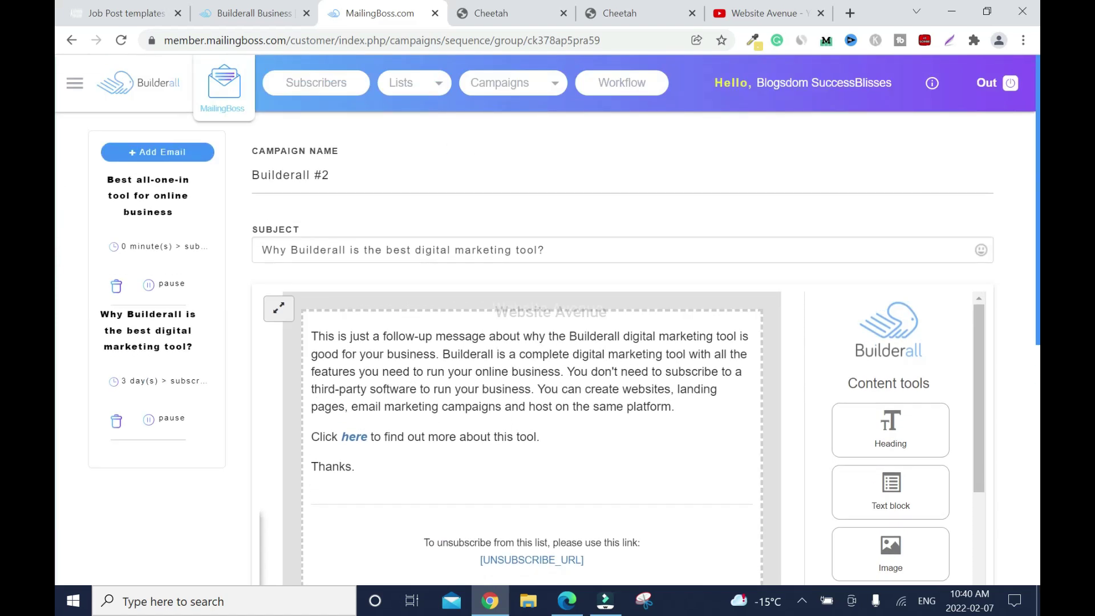
Close MailingBoss, switch to the Cheetah page editor, and delete the "Access It All Now!" button from the landing page
click(436, 13)
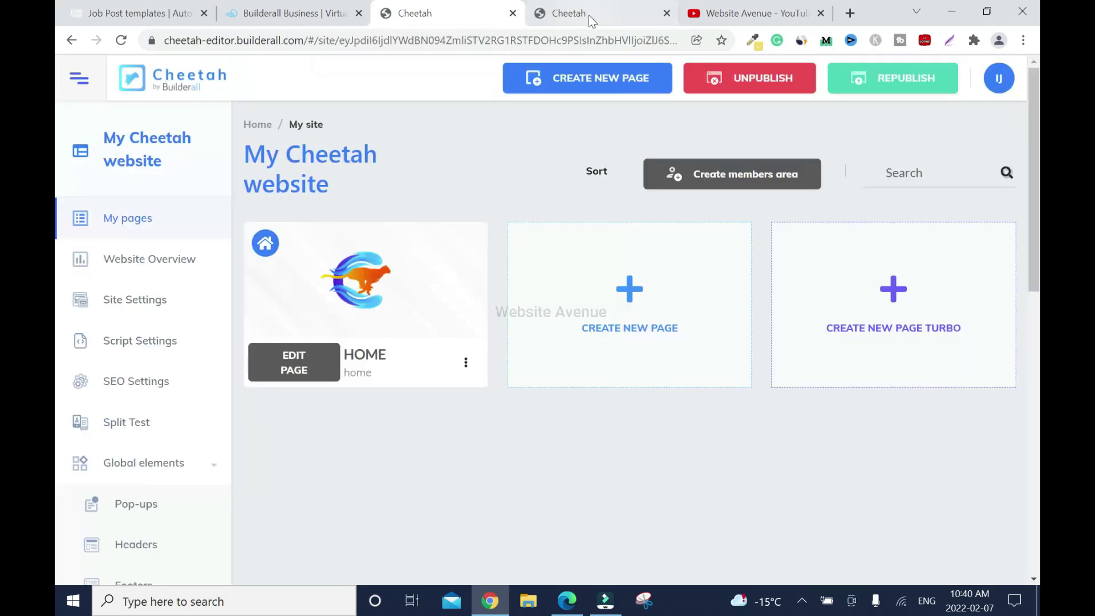
click(588, 14)
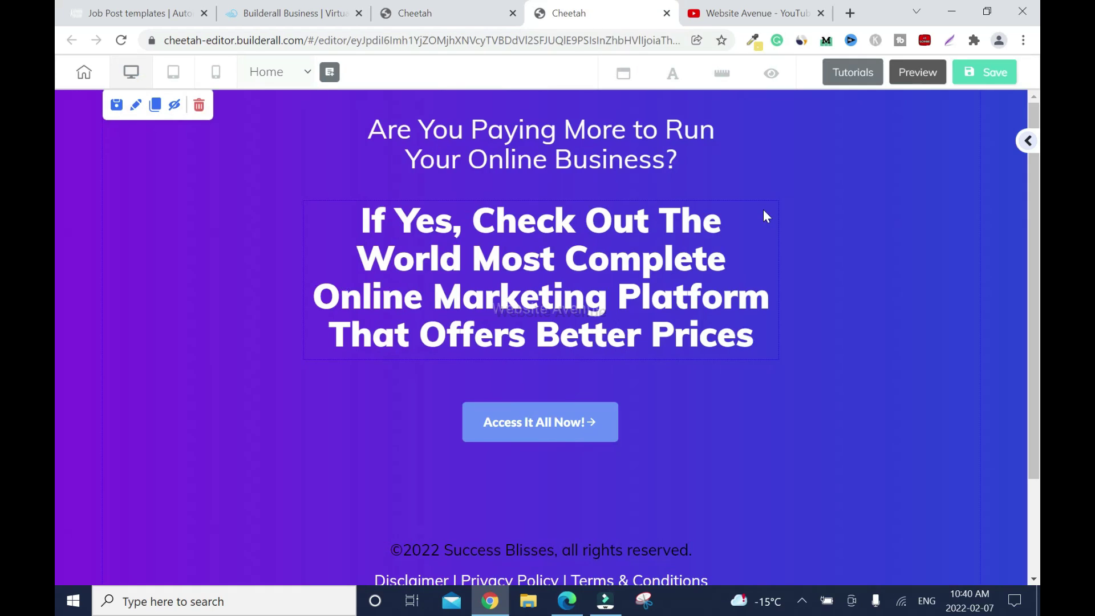
click(603, 428)
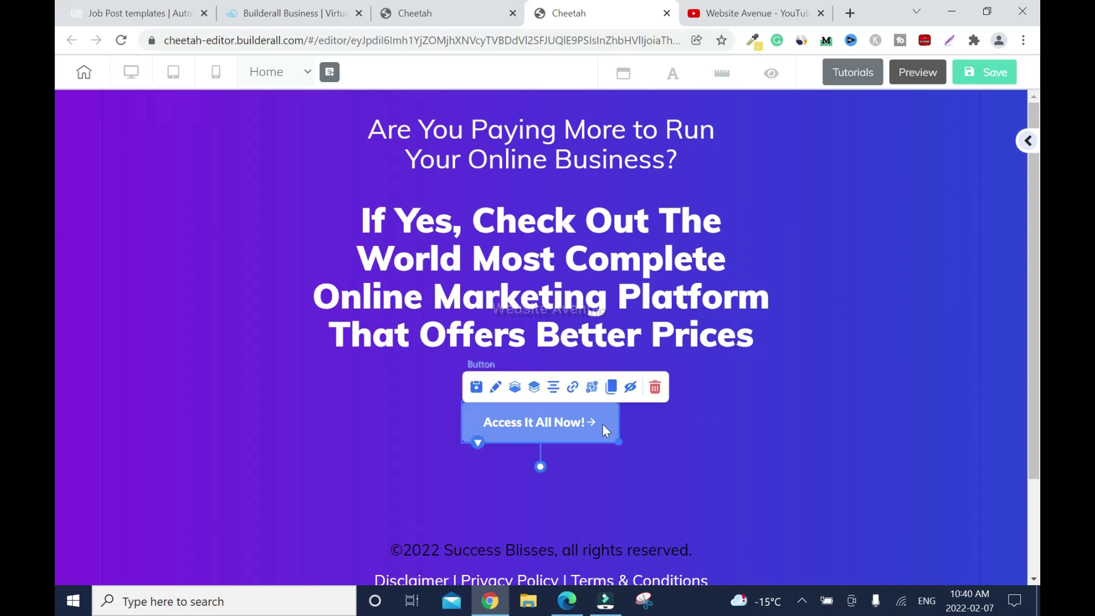
click(656, 388)
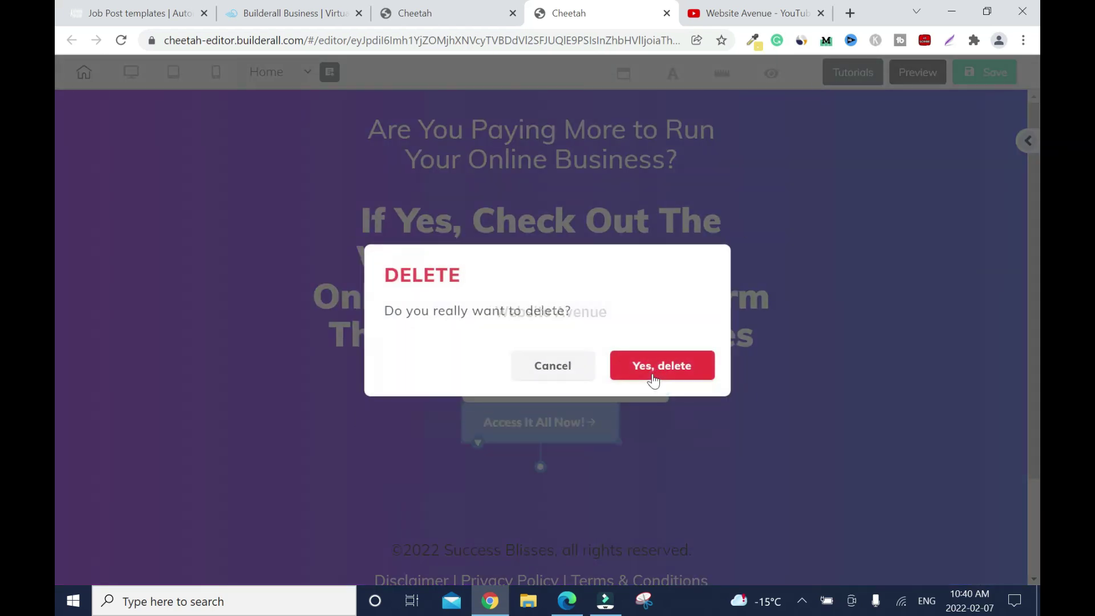
click(651, 373)
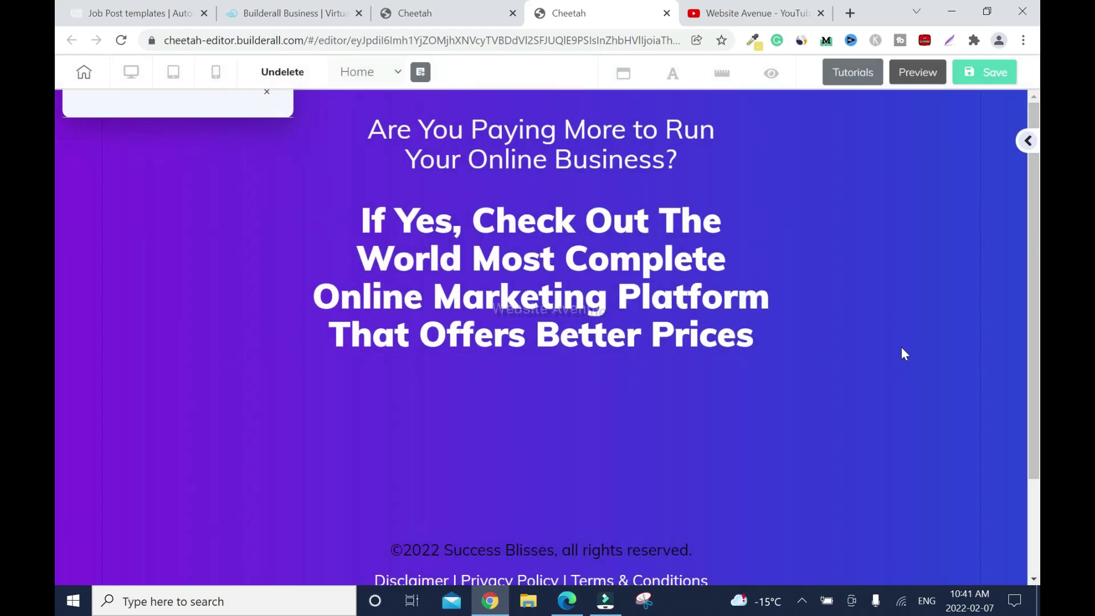
Save the landing page, publish the site, and dismiss the publishing confirmation
click(996, 72)
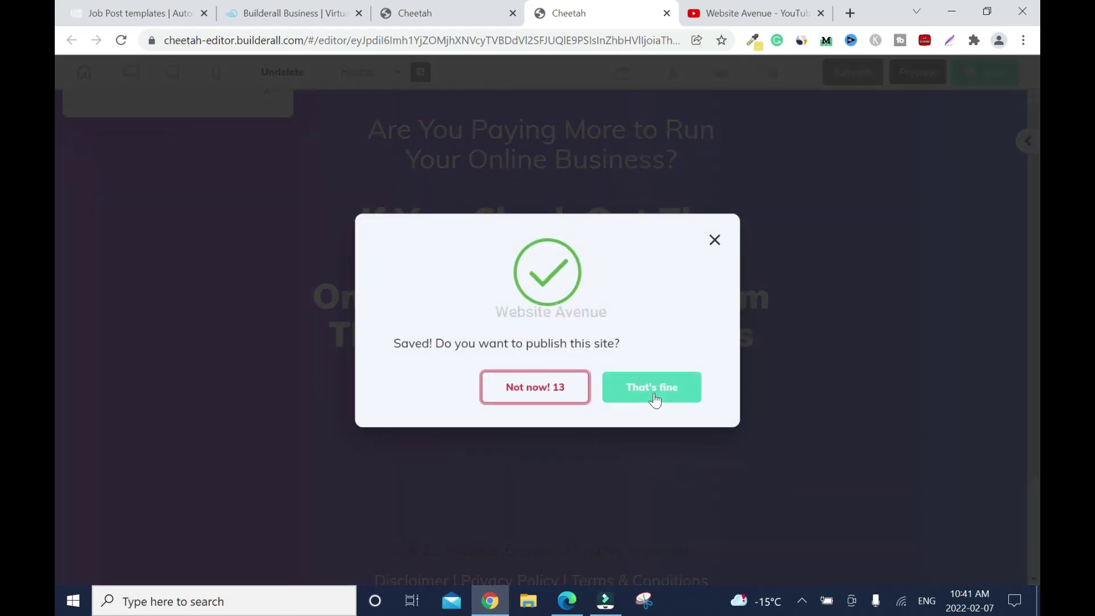
click(655, 398)
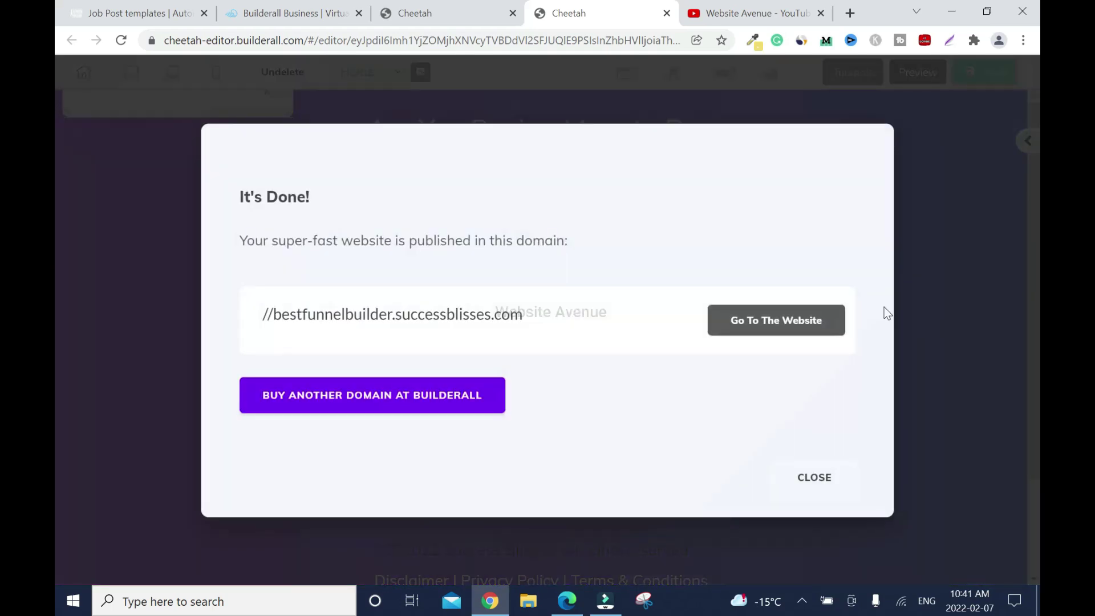
click(820, 479)
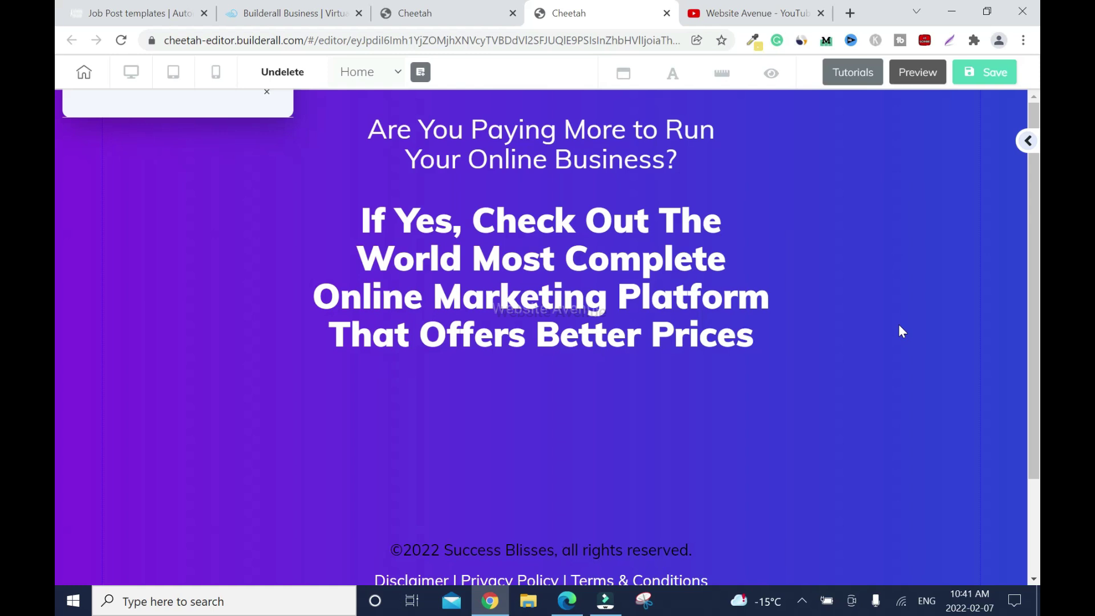
Go to the Cheetah site dashboard and republish the website
key(ctrl+shift+Tab)
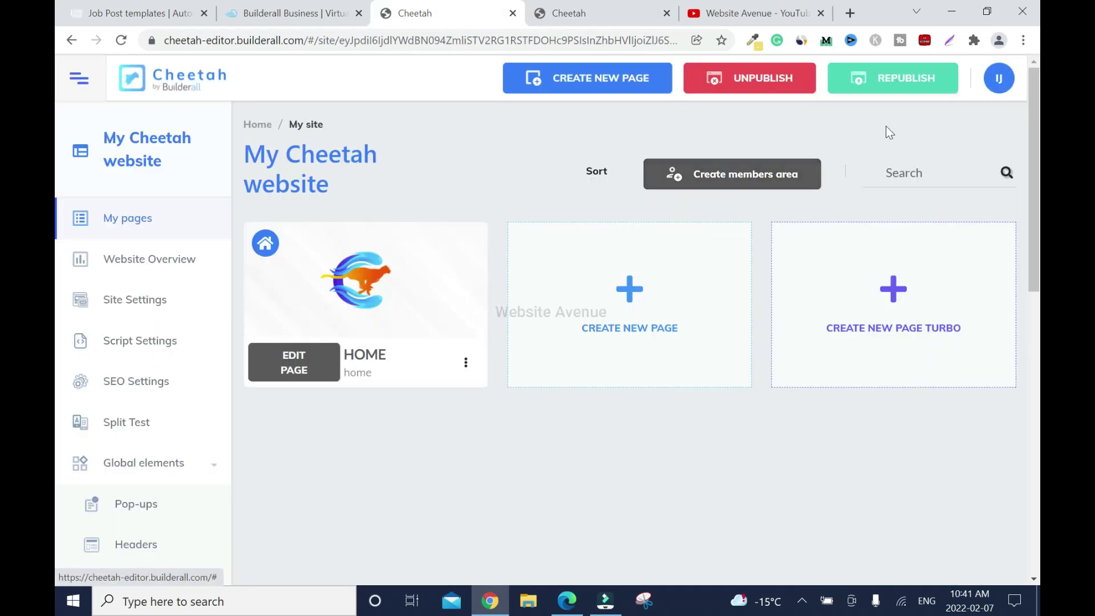
click(908, 83)
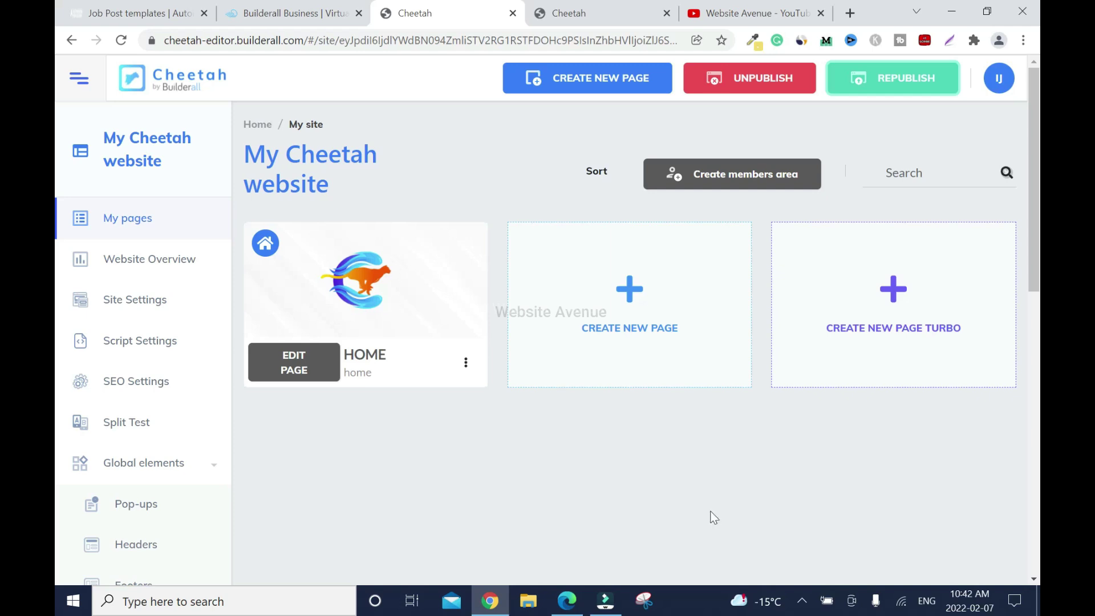
click(467, 365)
click(464, 314)
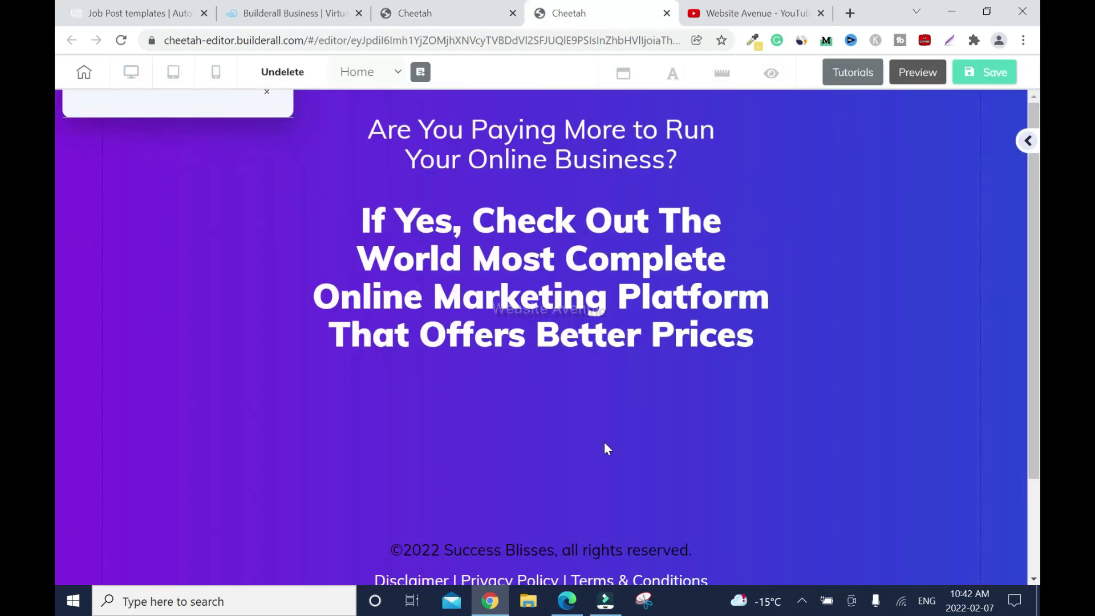
Open the live Home page from the site dashboard, reload it to check the published changes, and close it
click(414, 16)
click(465, 362)
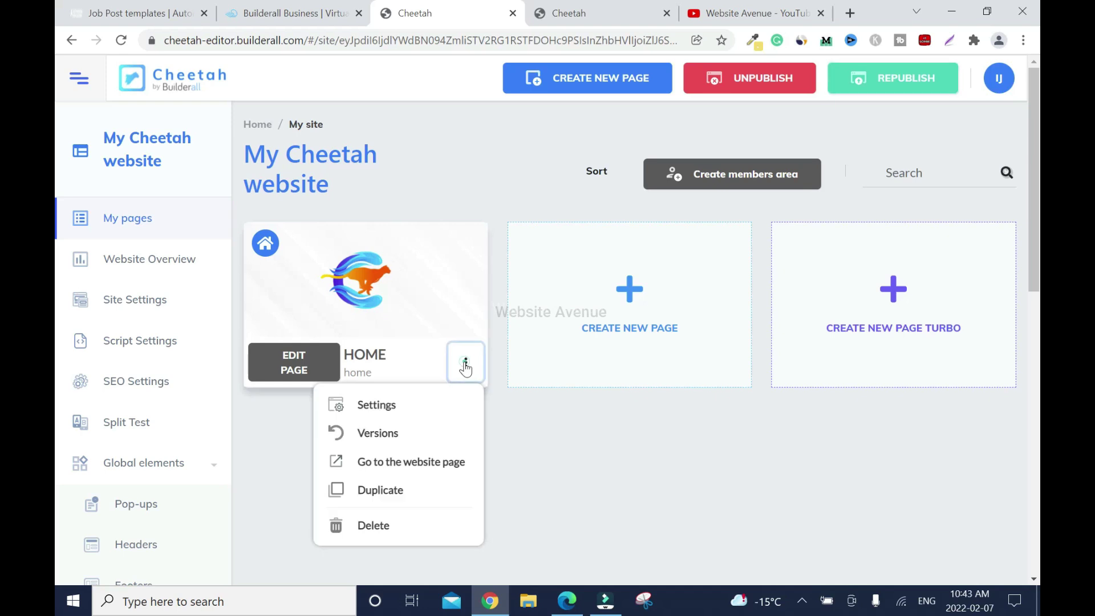
click(429, 461)
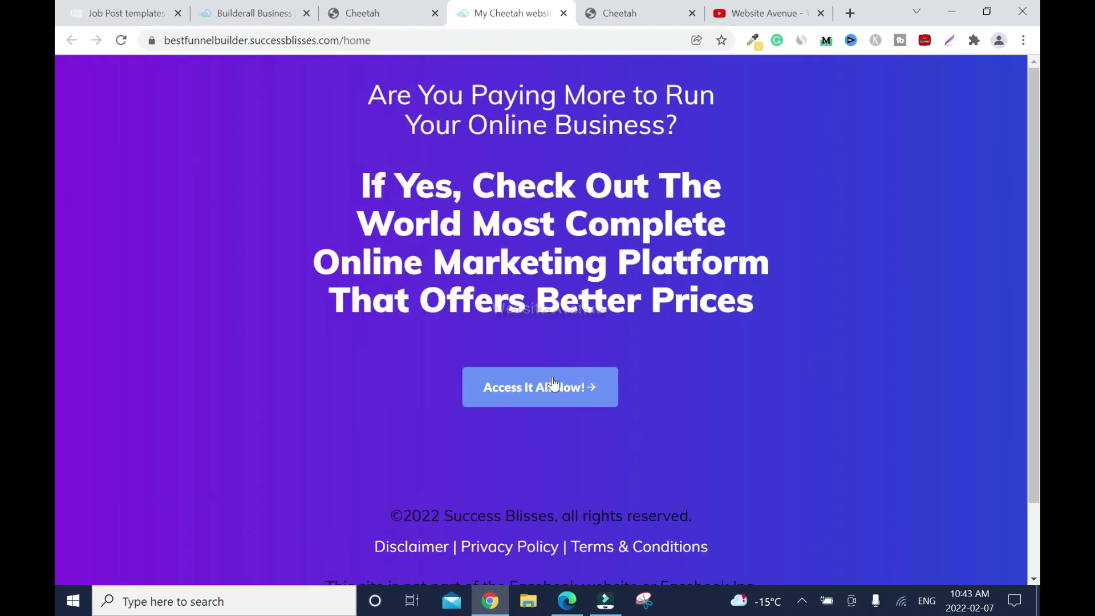
click(120, 42)
click(122, 42)
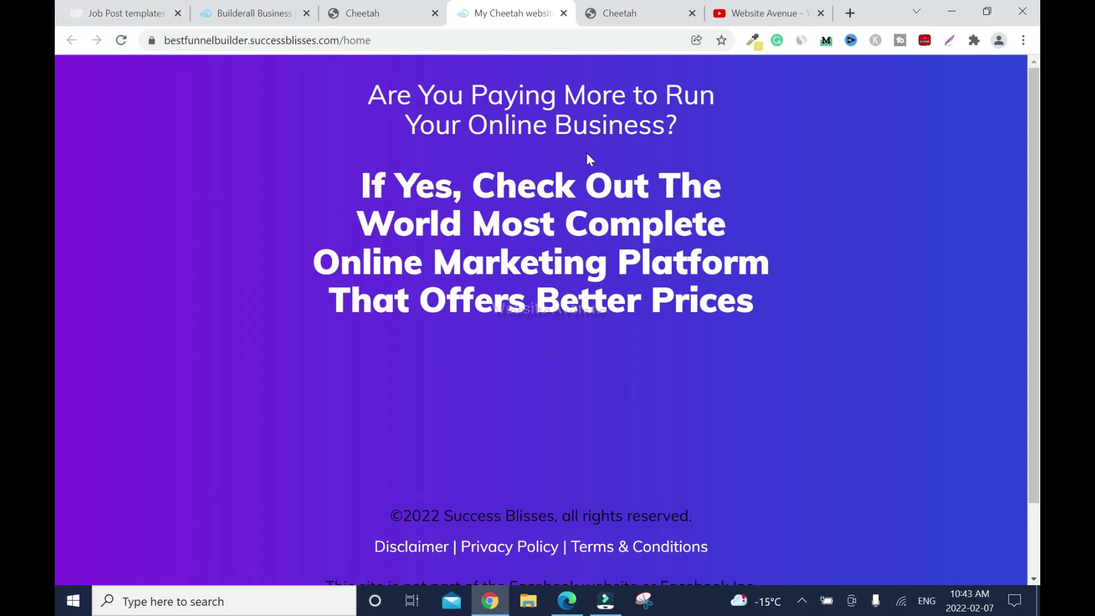
click(564, 13)
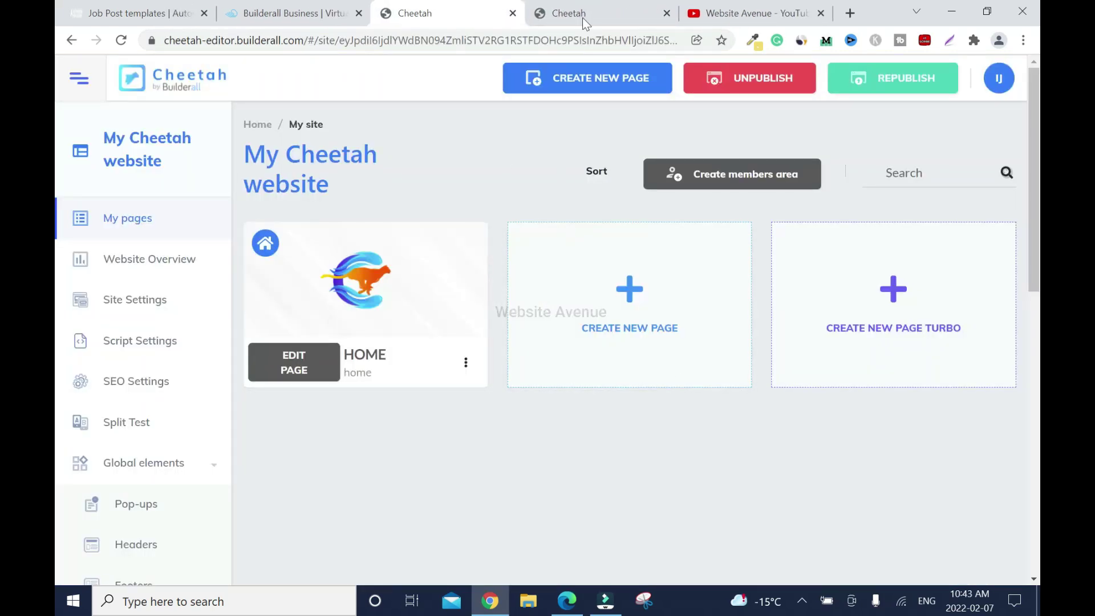
In the page editor, add the Email Marketing Form with the blue "REGISTER NOW" button below the headline
click(584, 22)
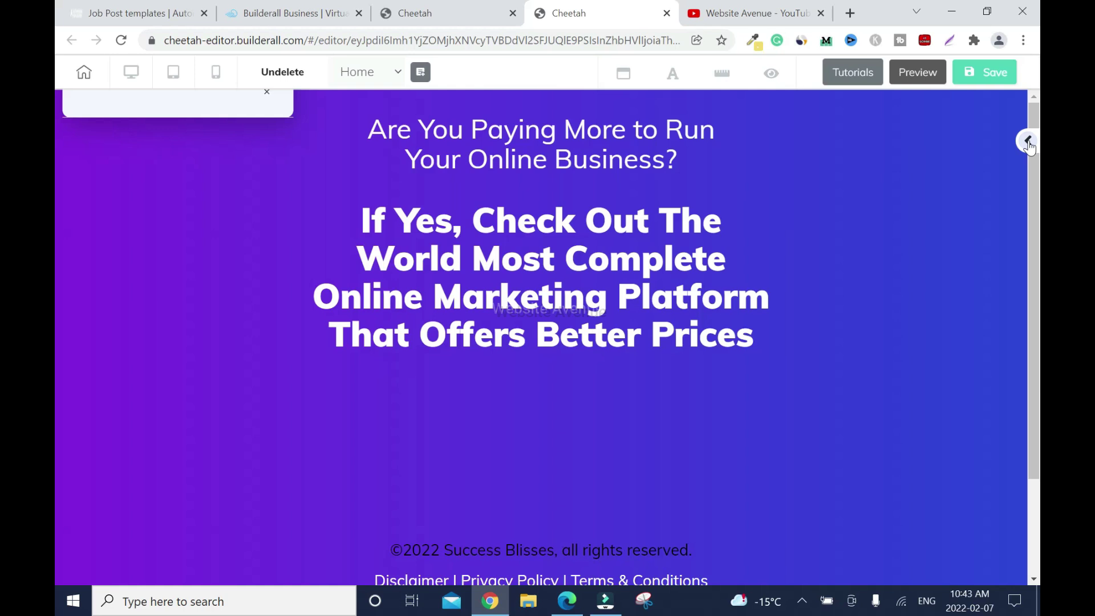
click(1029, 139)
scroll(1028, 139, down, 9)
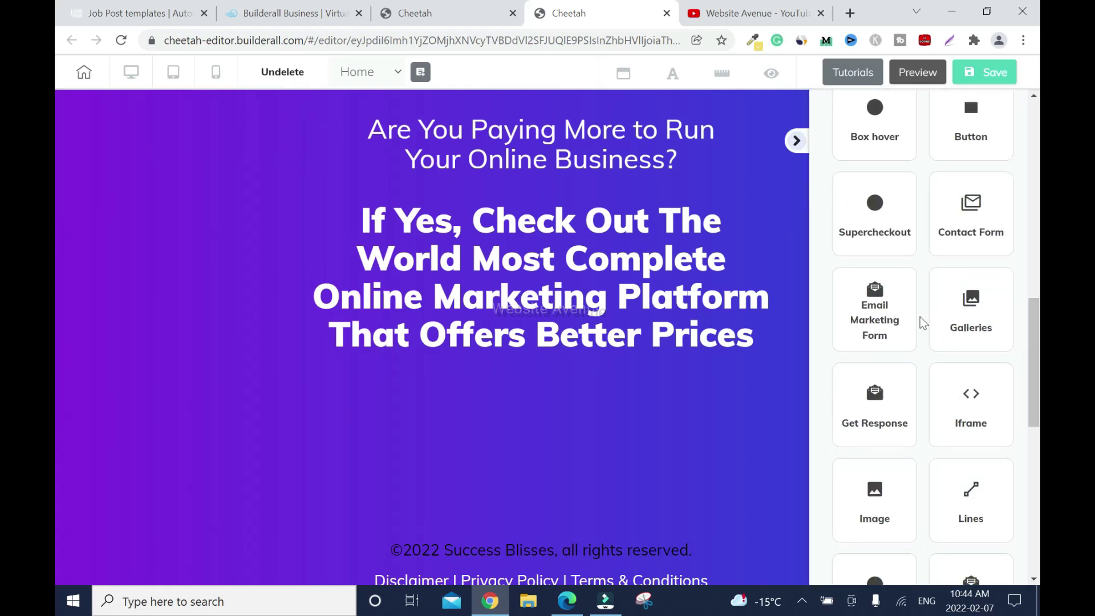
click(881, 328)
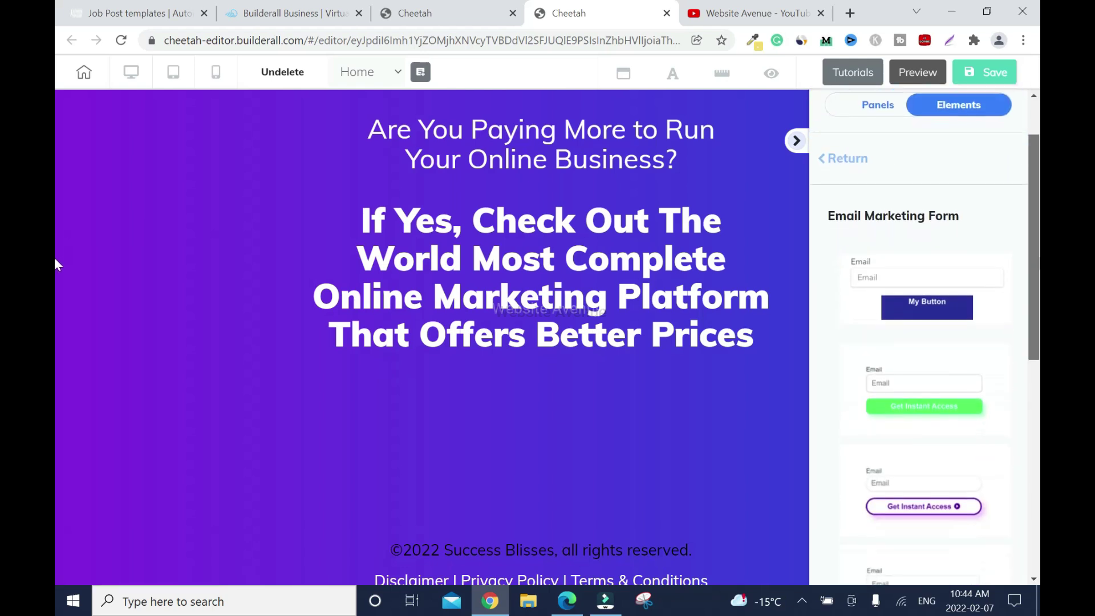
scroll(934, 342, down, 5)
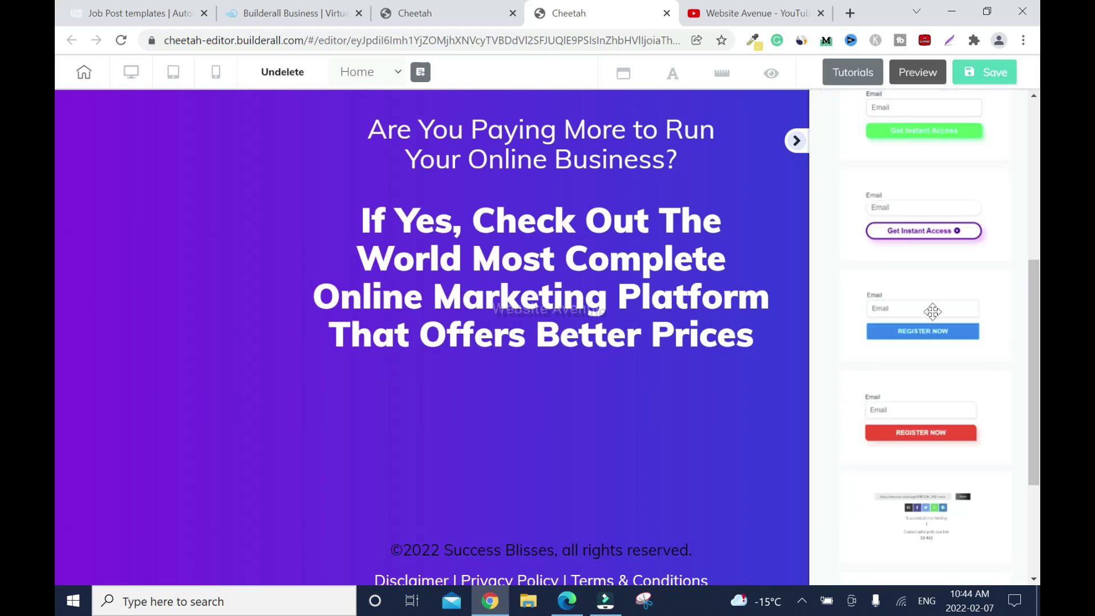
drag(932, 312, 545, 431)
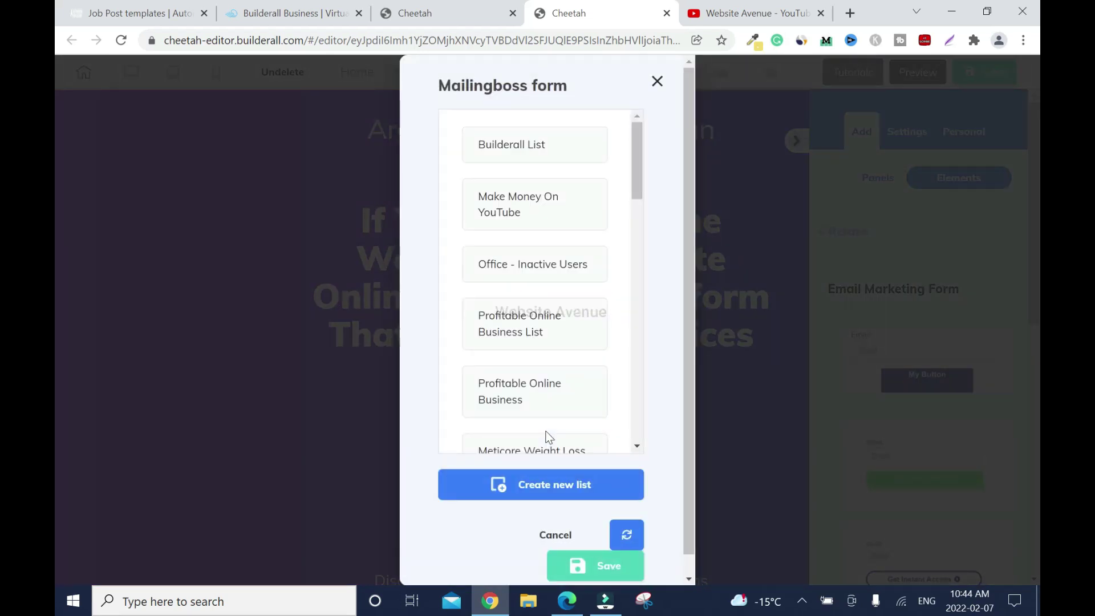
Connect the new form to the MailingBoss list "Builderall List" and save the choice
click(556, 150)
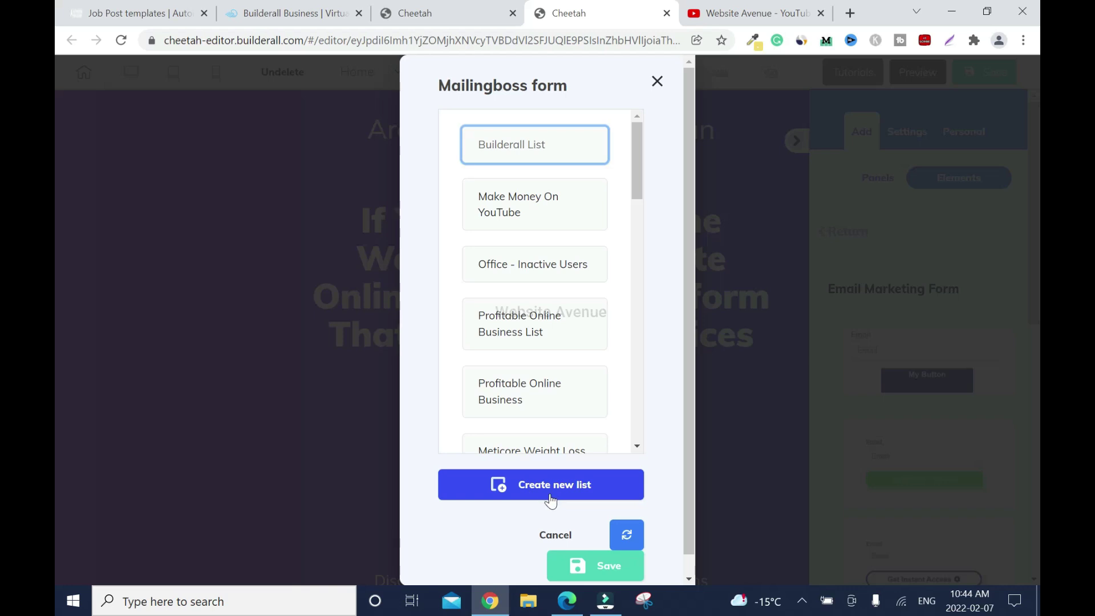
click(596, 566)
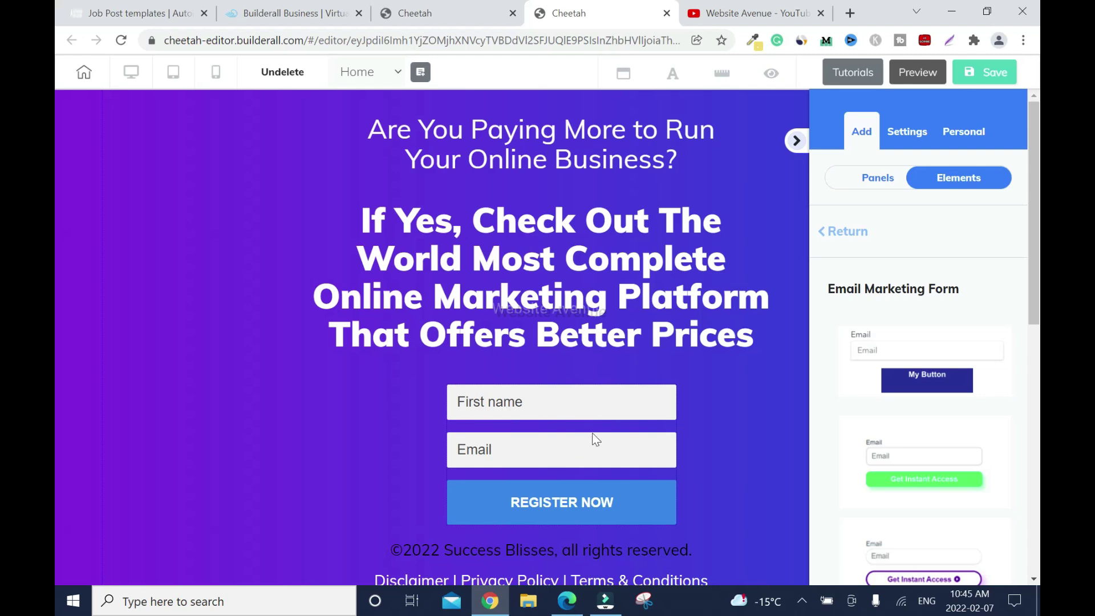
click(796, 141)
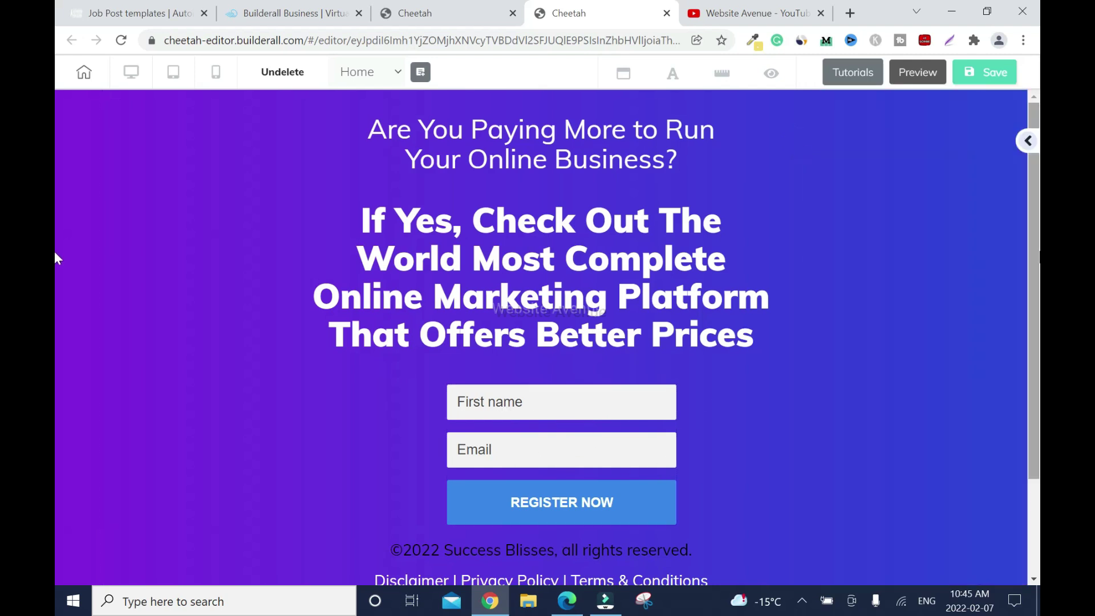
Widen the signup form to nearly the headline's width and center it horizontally beneath the headline
scroll(57, 361, down, 2)
drag(590, 331, 576, 316)
click(523, 233)
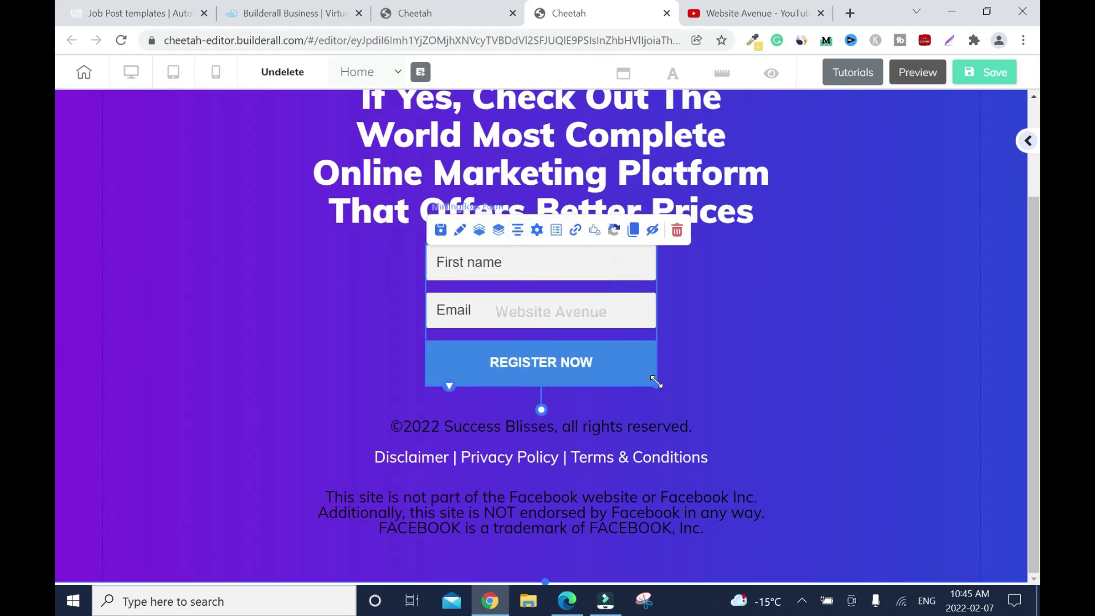
drag(655, 381, 740, 384)
drag(583, 313, 480, 318)
drag(660, 387, 754, 387)
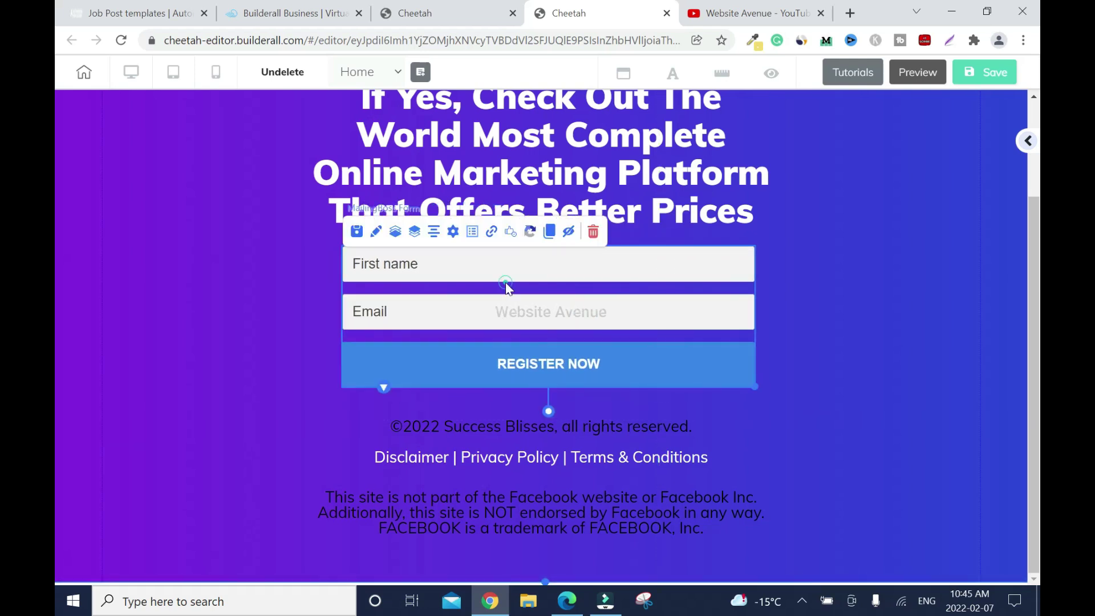
click(434, 231)
click(840, 265)
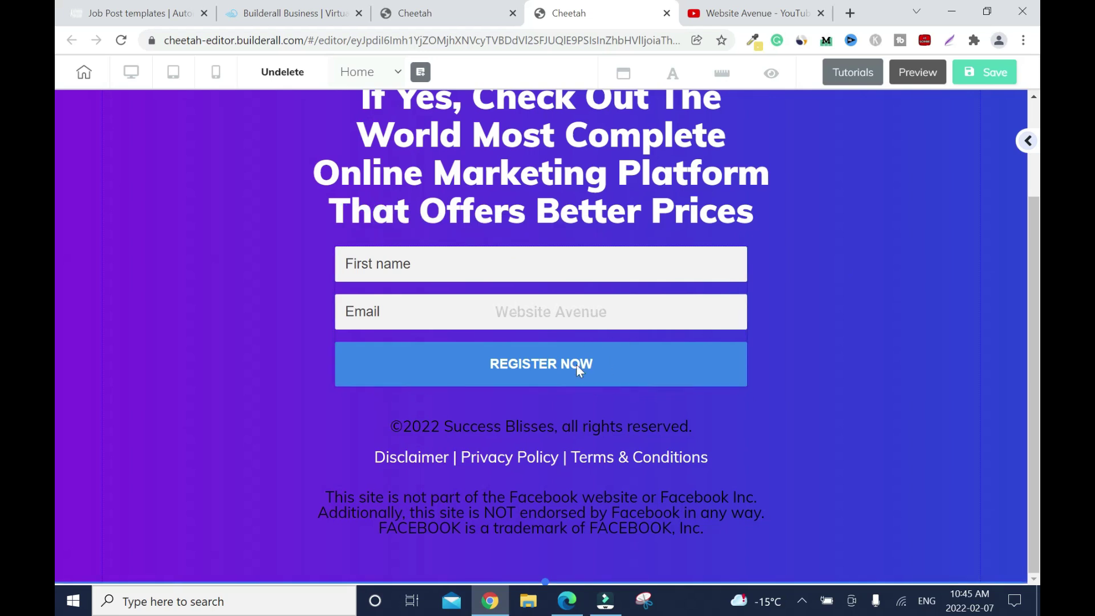
Change the signup form's button text to "Access It All Now" and close the form's settings
click(693, 340)
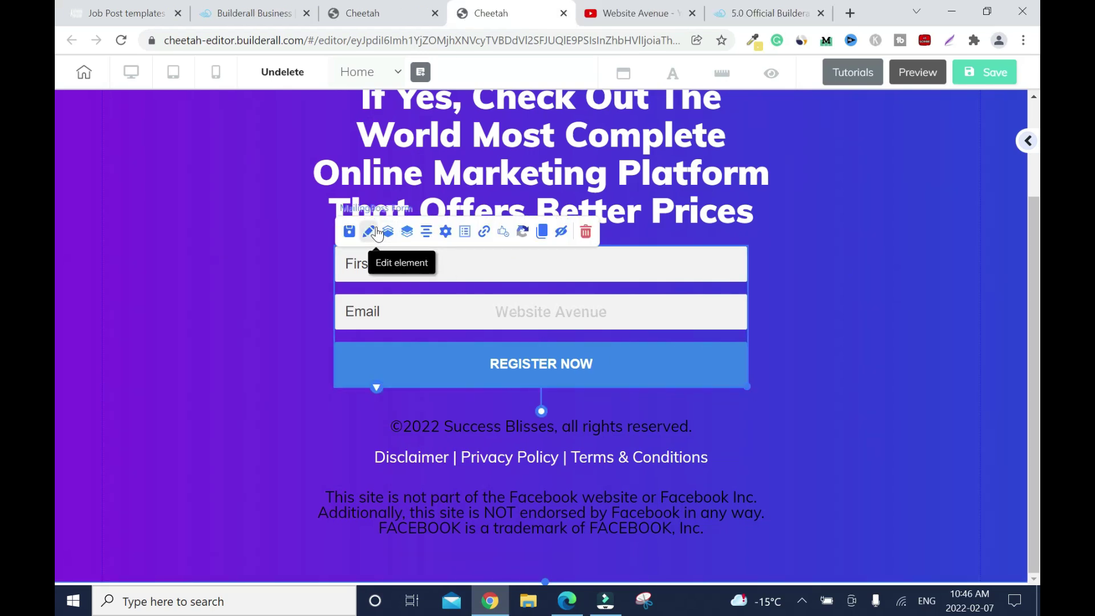
click(369, 232)
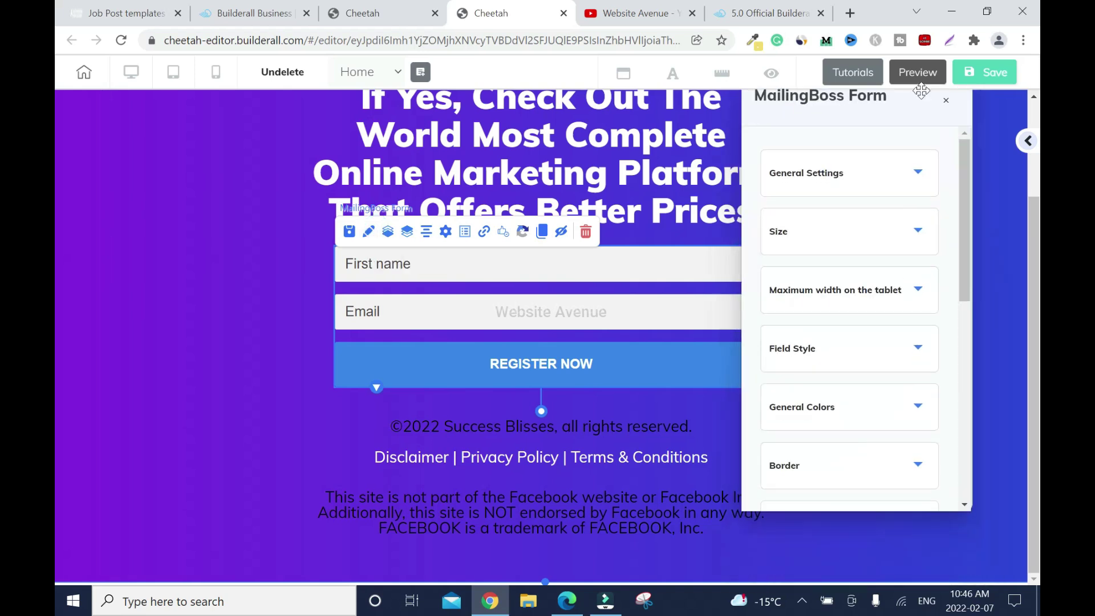
drag(966, 171, 966, 310)
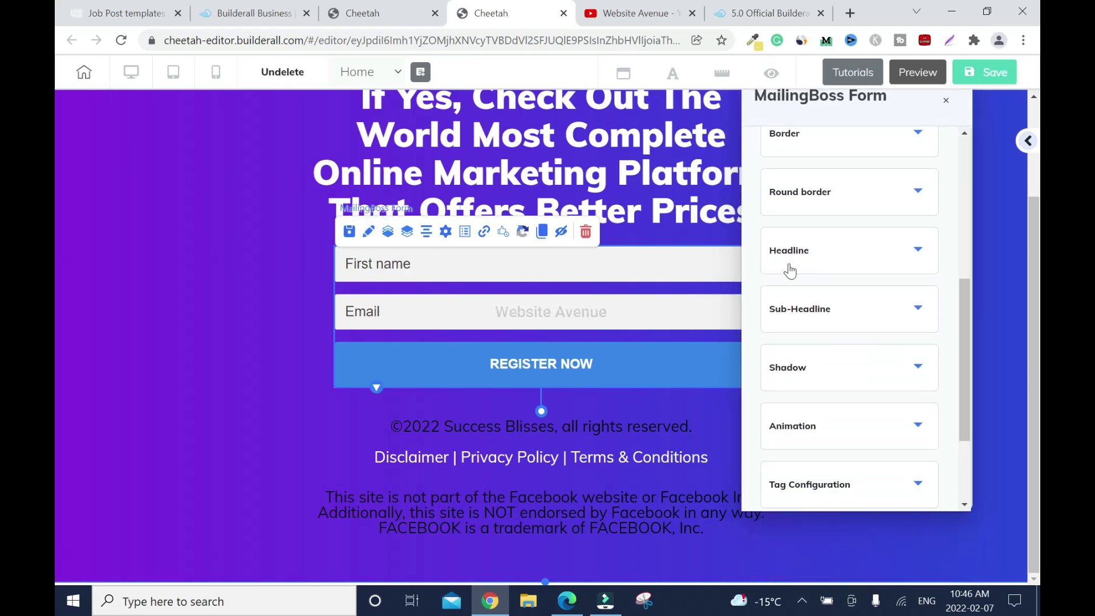
click(923, 250)
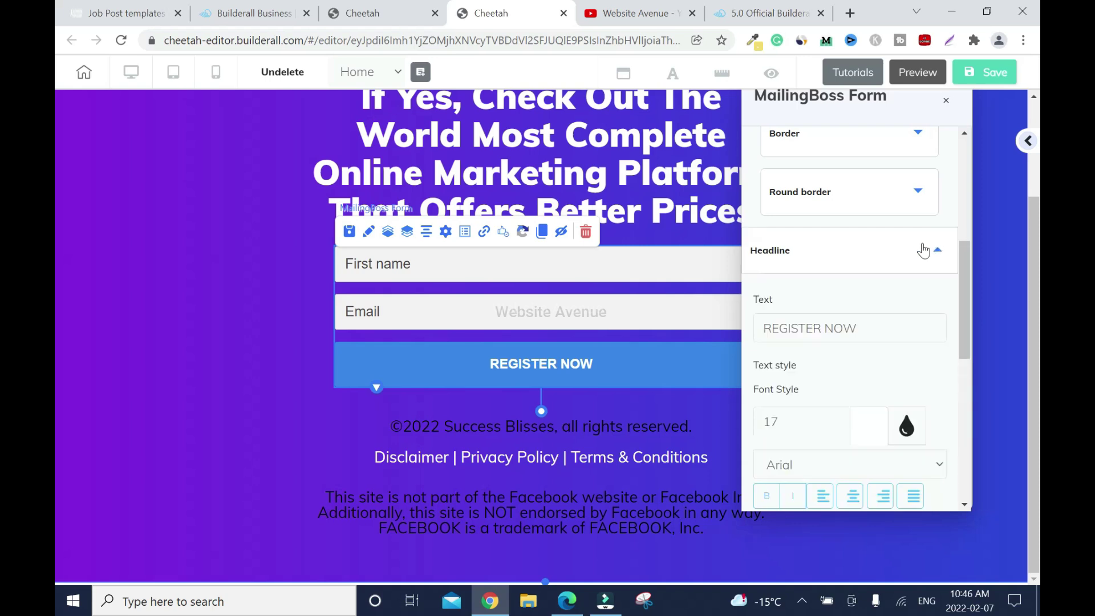
triple_click(810, 329)
text(Acces)
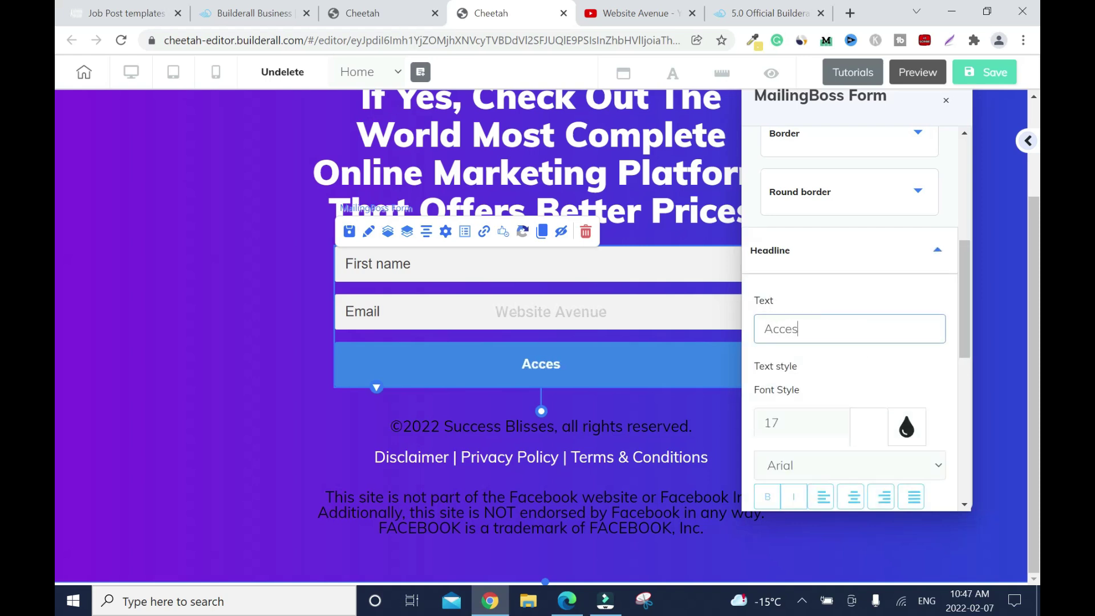
text(s It All Now)
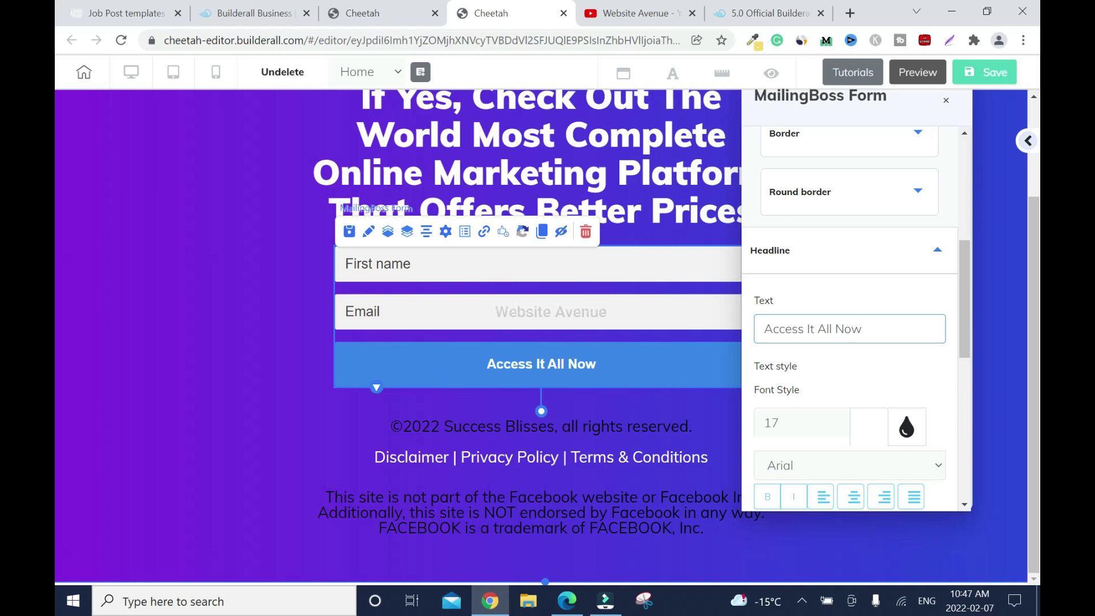
click(946, 101)
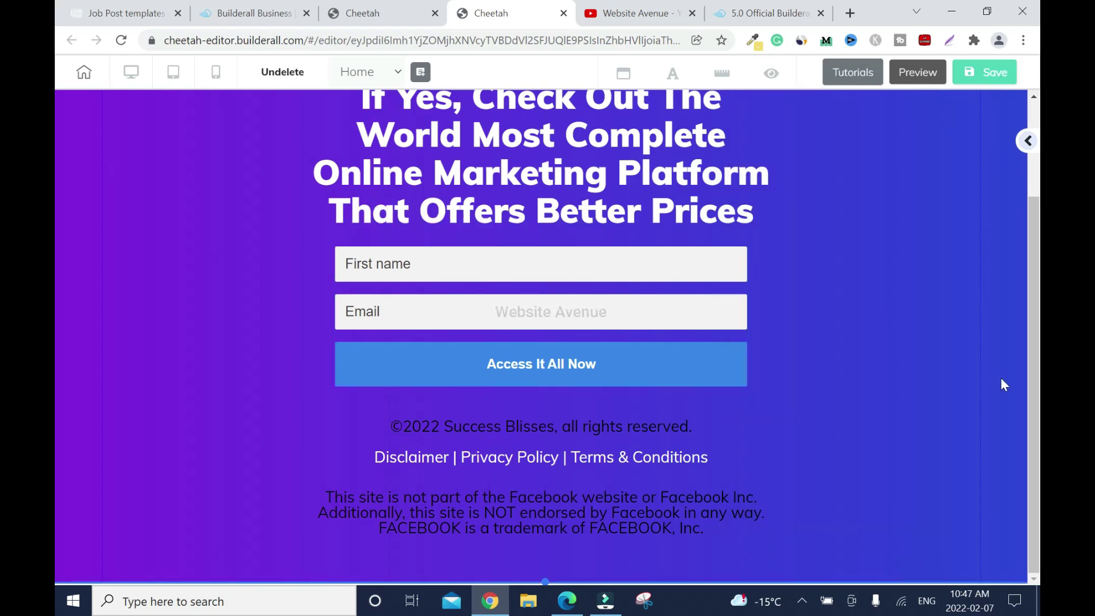
Set the form's "Subscribe pending" web link to the copied Builderall affiliate share URL
scroll(847, 234, up, 1)
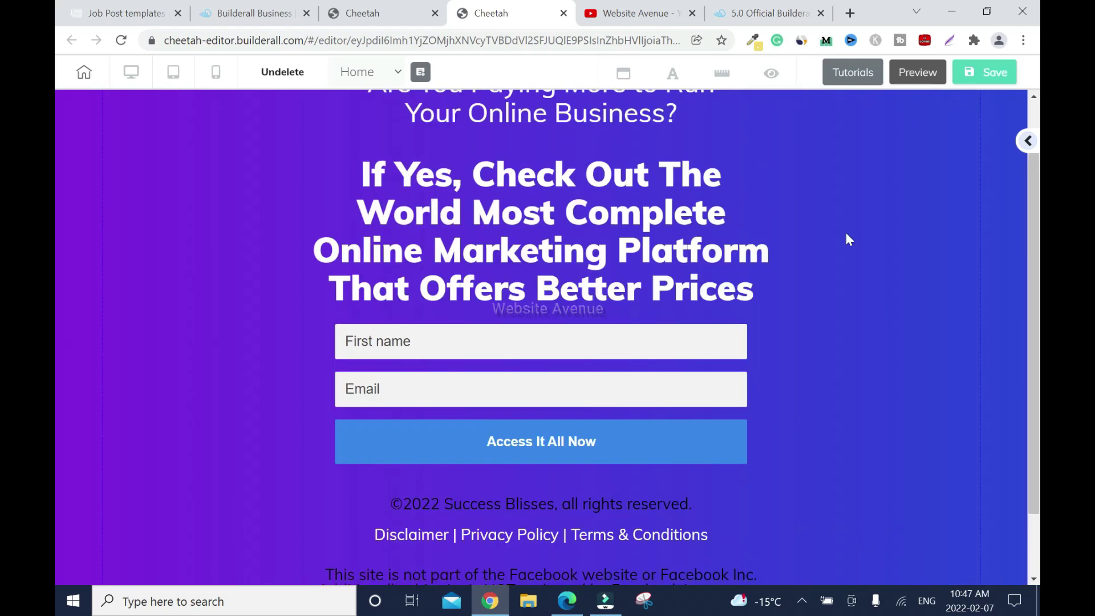
click(545, 347)
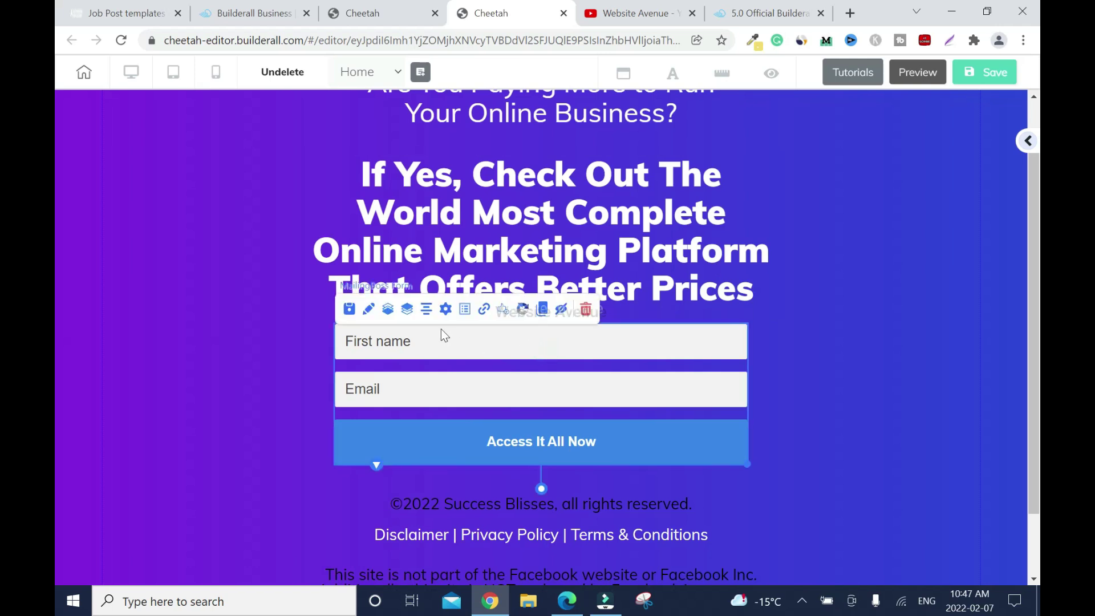
click(484, 318)
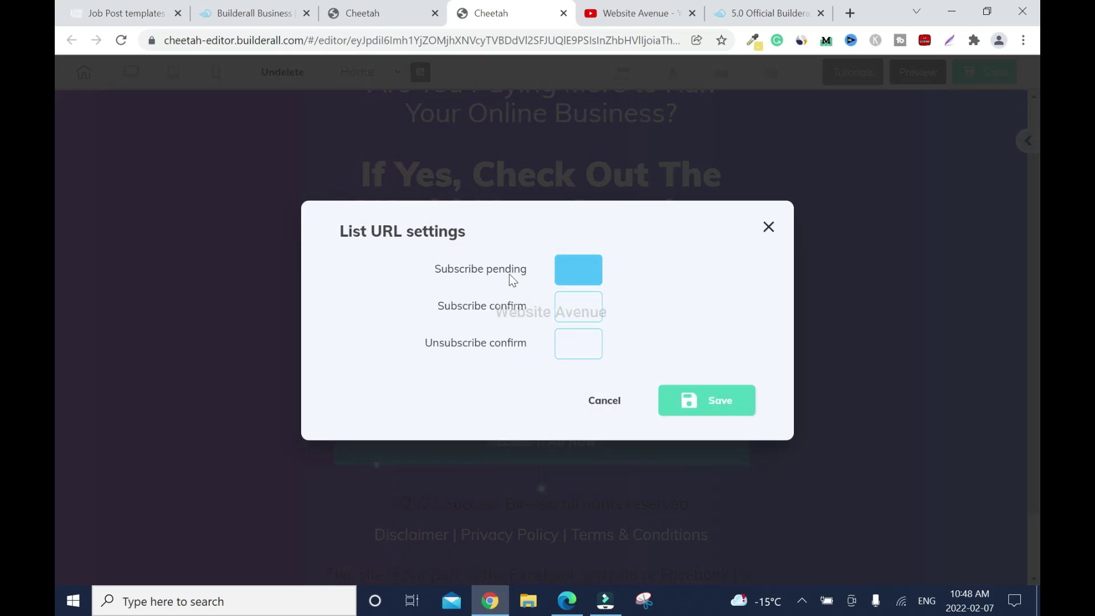
click(578, 275)
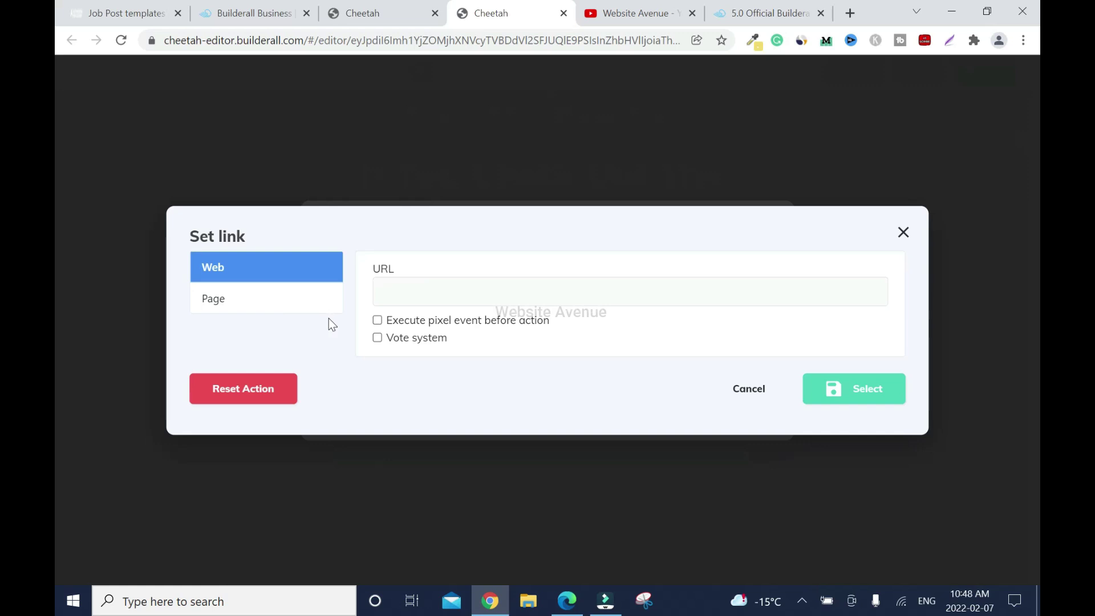
click(444, 289)
right_click(444, 288)
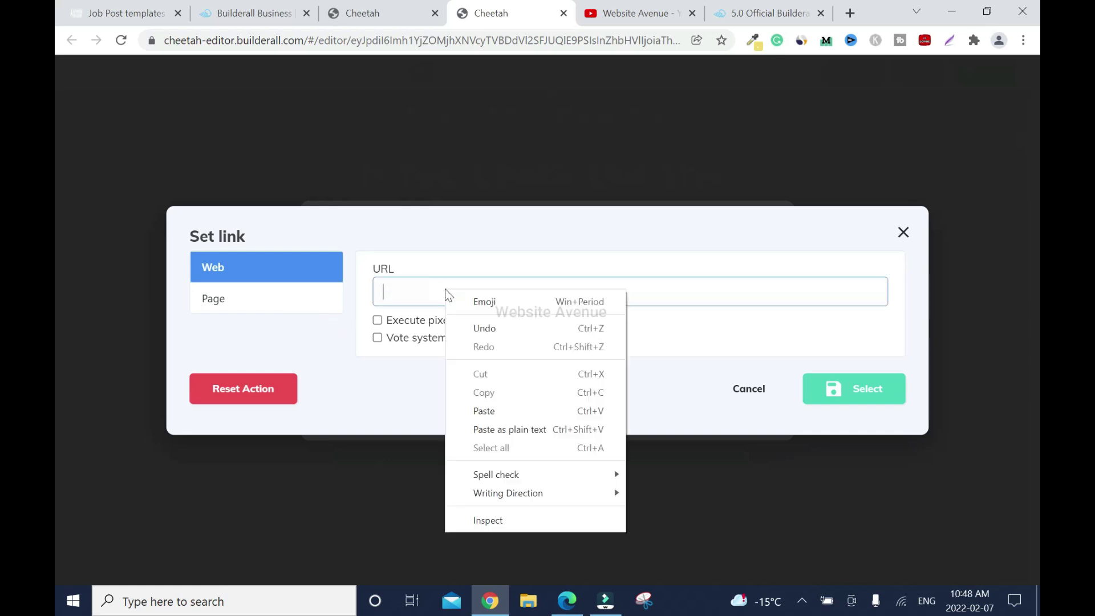
click(508, 406)
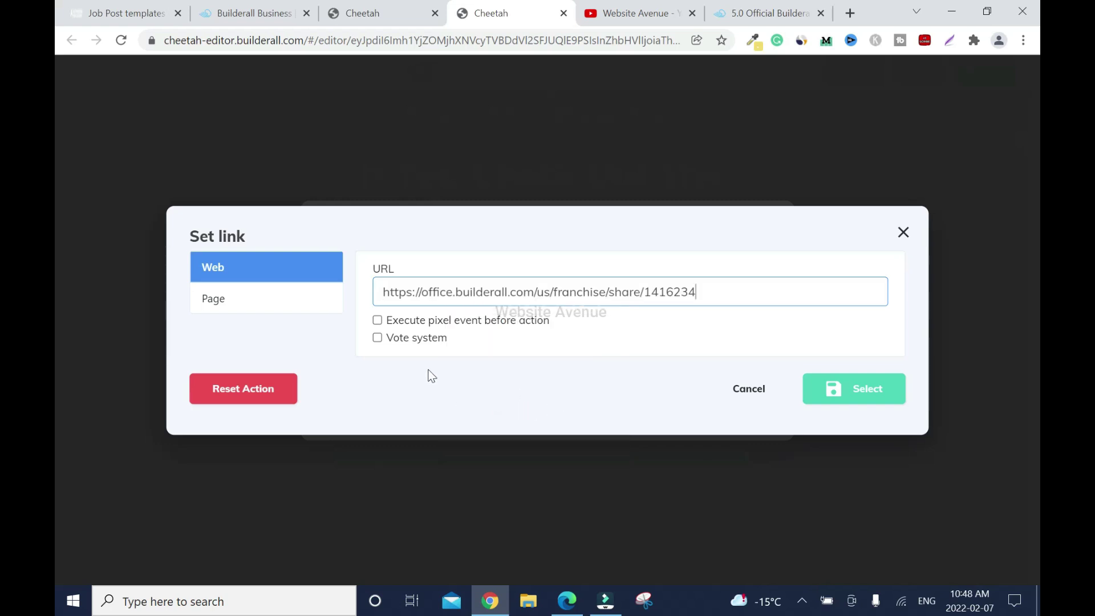
click(863, 399)
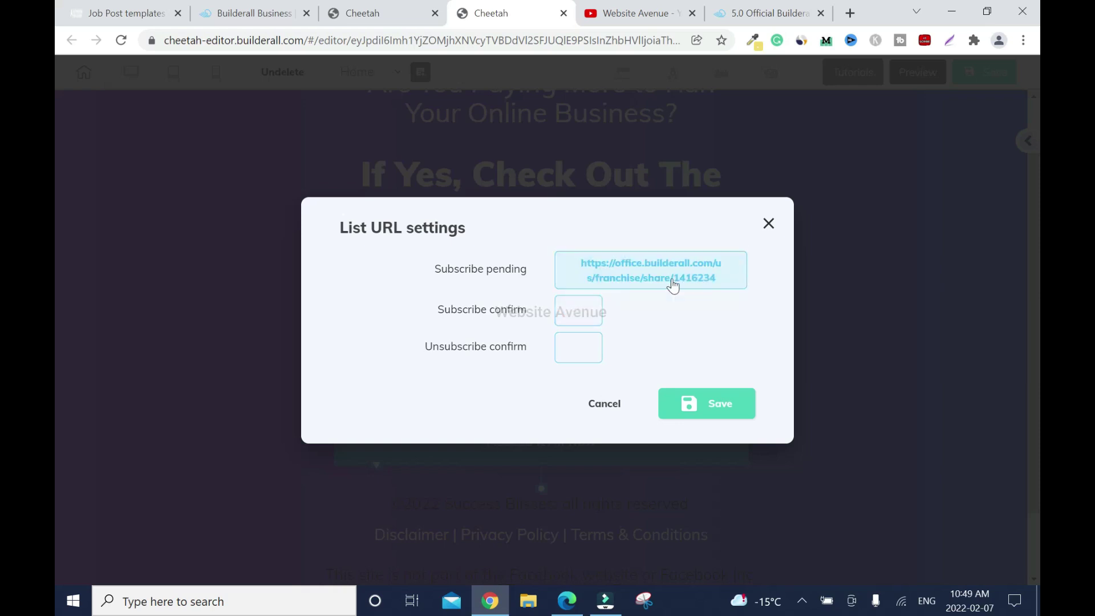
Set the form's "Subscribe confirm" web link to the same Builderall affiliate share URL
click(581, 315)
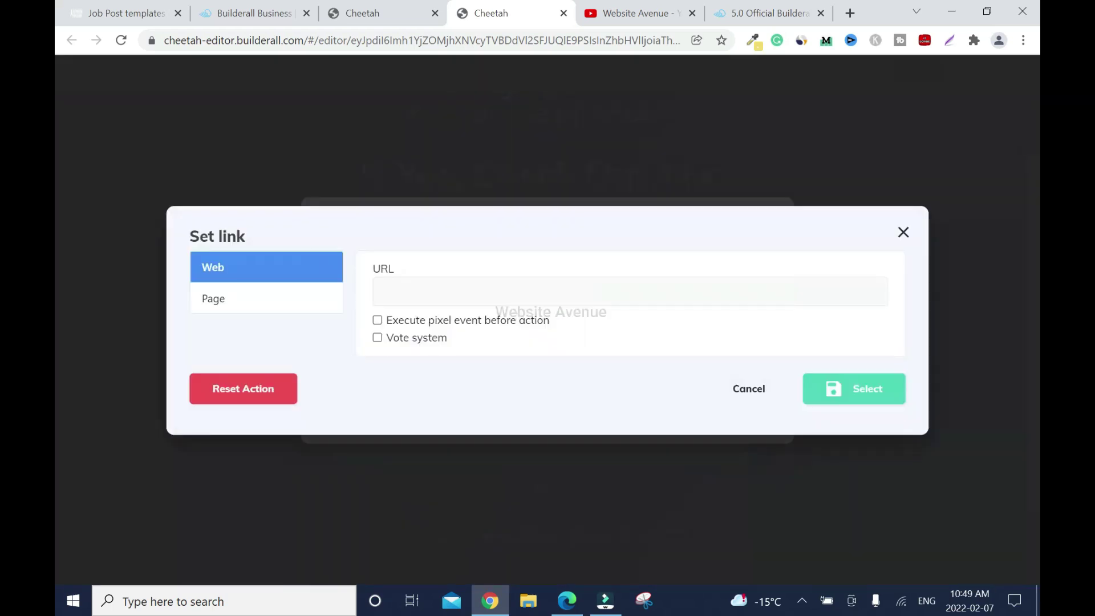
right_click(502, 293)
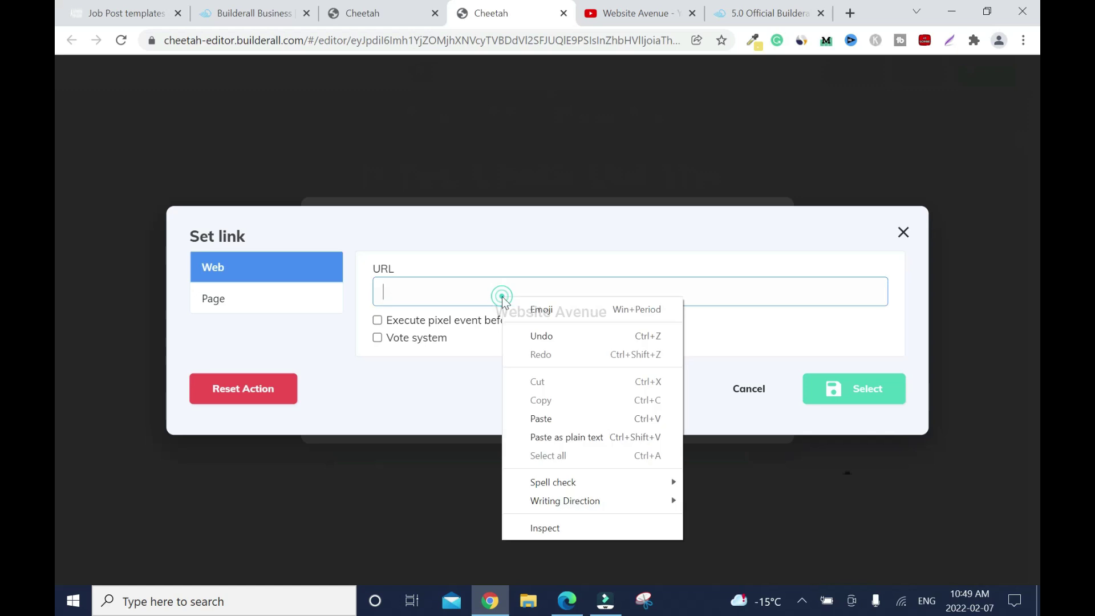
click(541, 418)
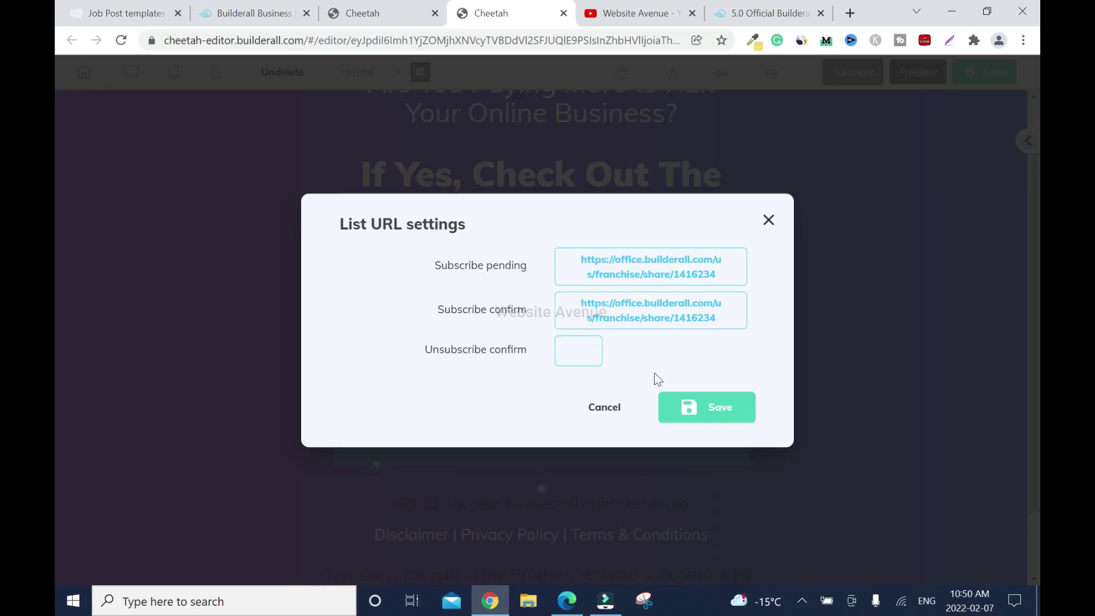
Save the signup form's list URL settings, and save and publish the landing page
click(731, 414)
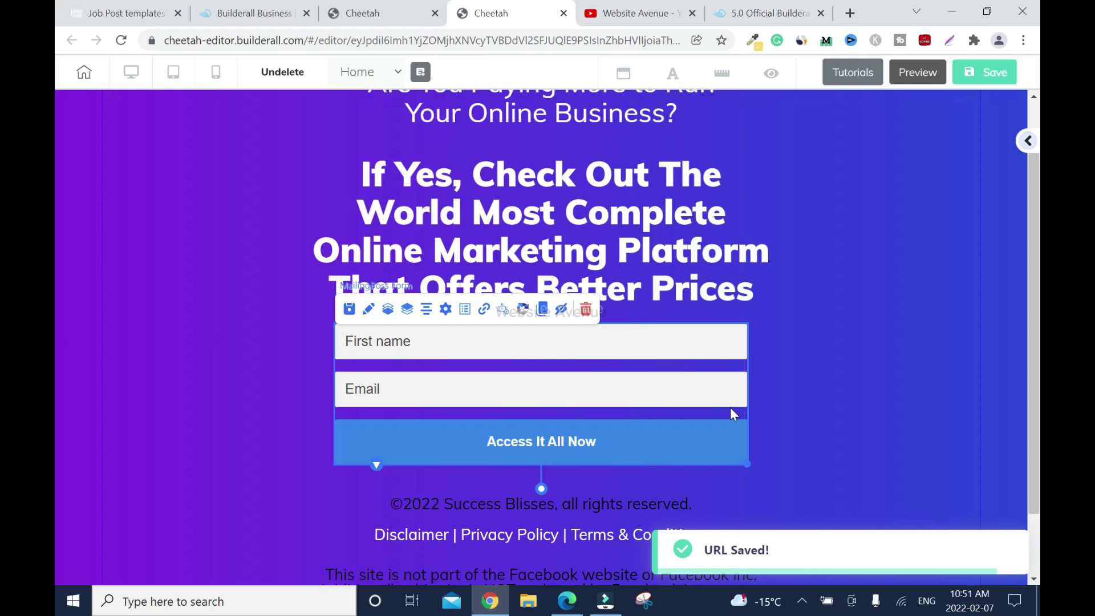
click(992, 74)
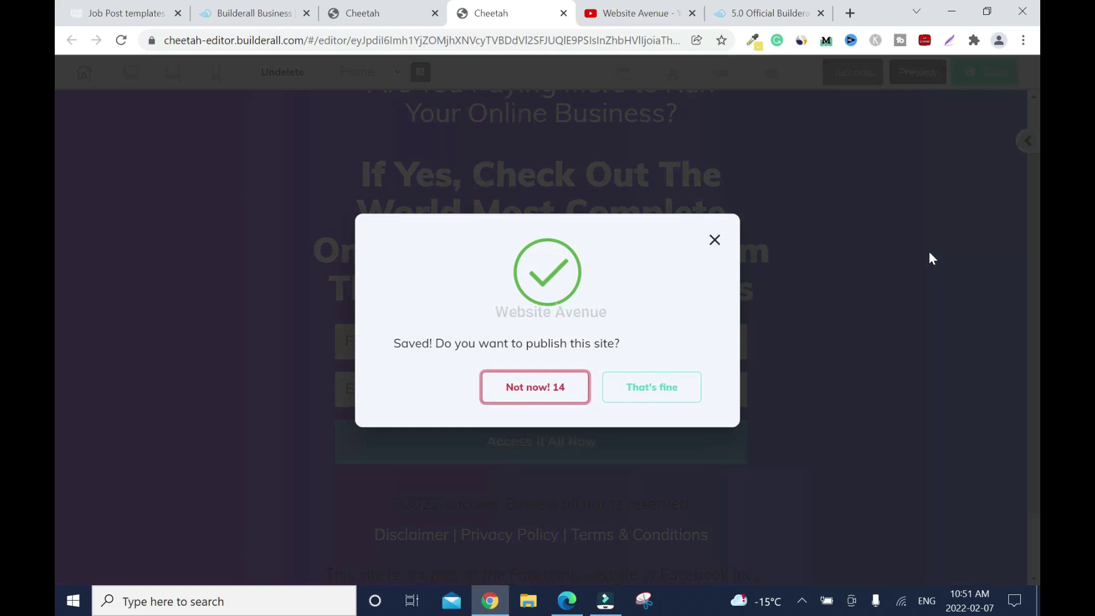
click(670, 391)
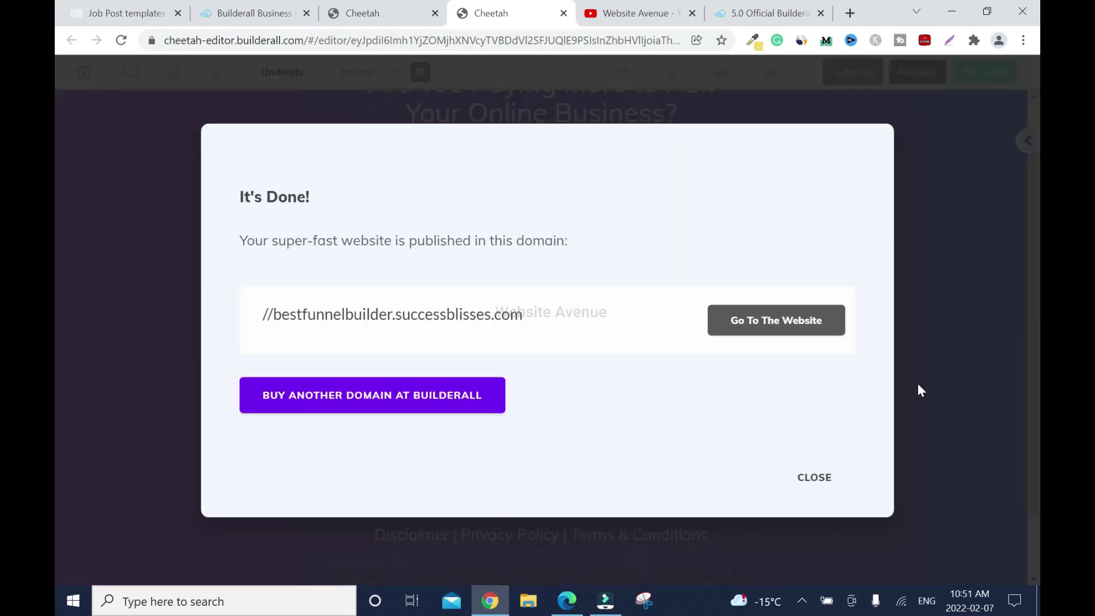
click(815, 477)
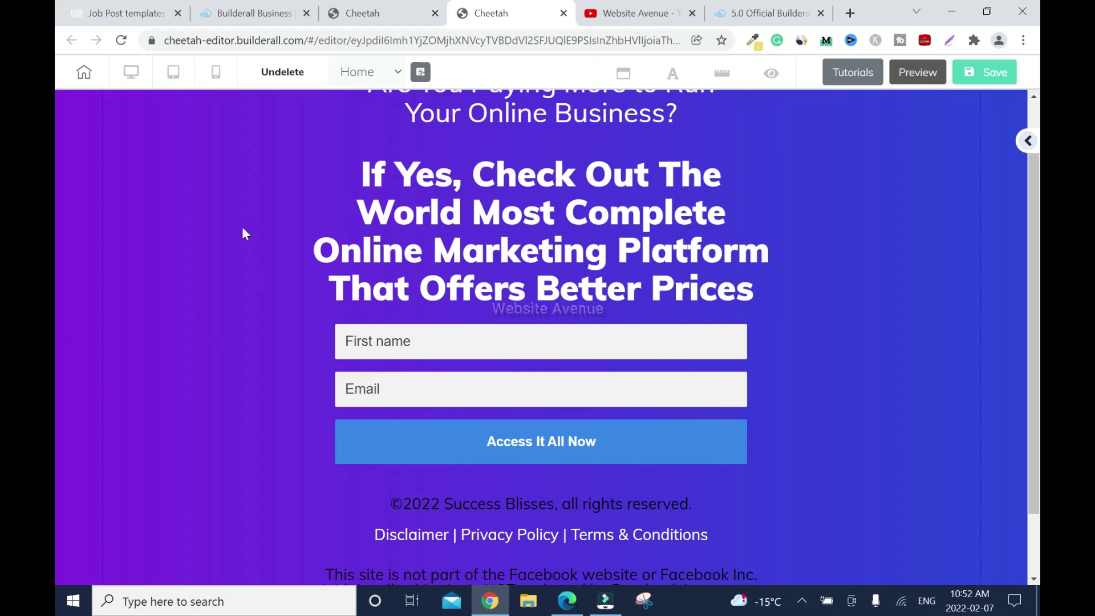
Move the "If Yes, Check Out The World Most Complete" headline above the signup form in the mobile layout, and check the tablet and desktop layouts
click(216, 77)
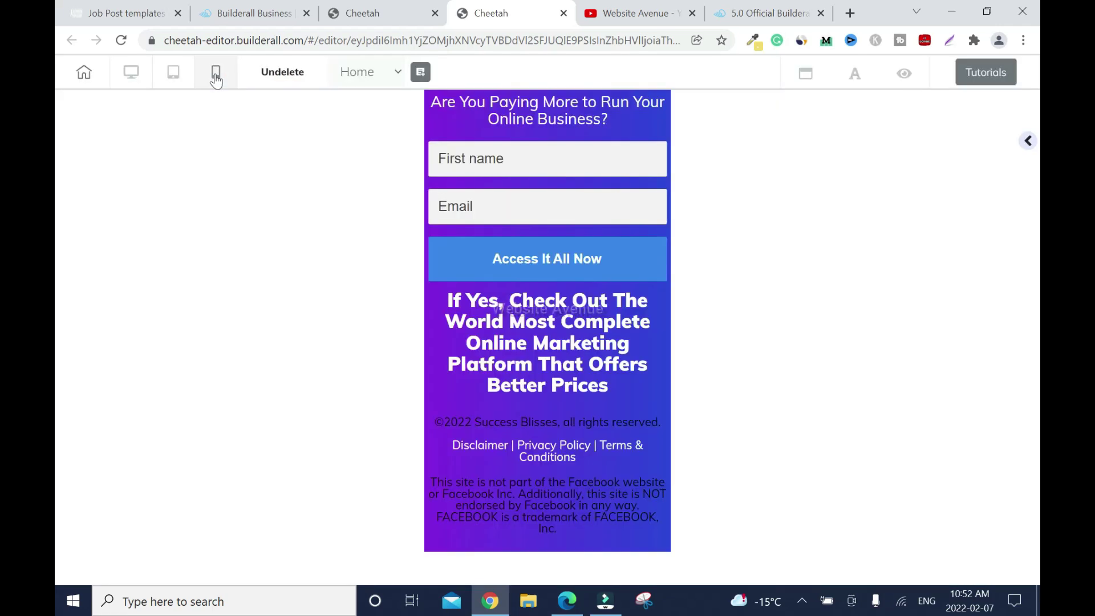
click(581, 336)
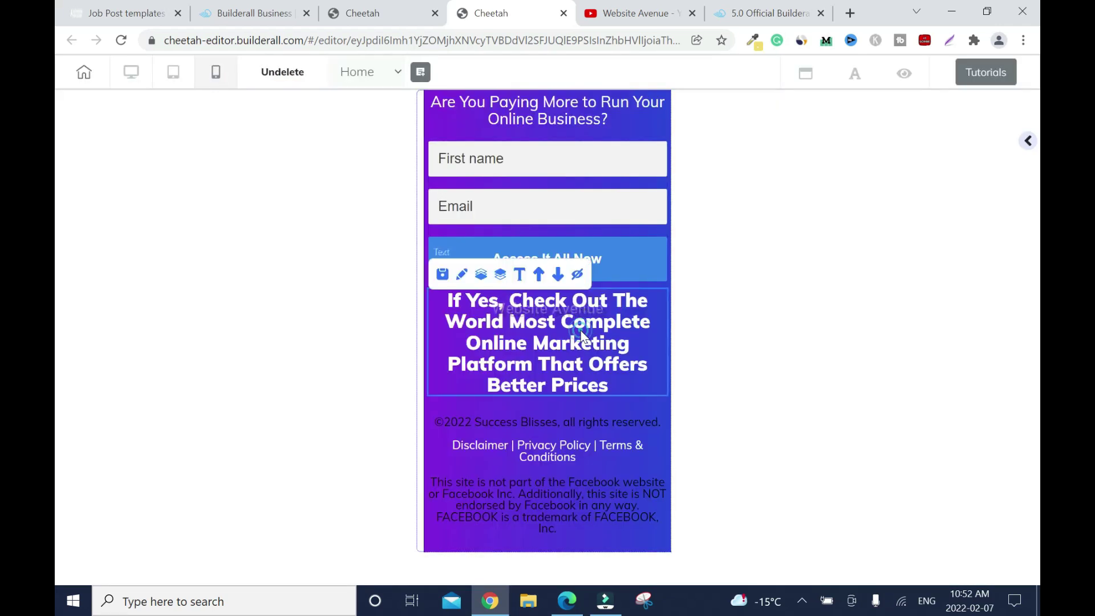
click(545, 274)
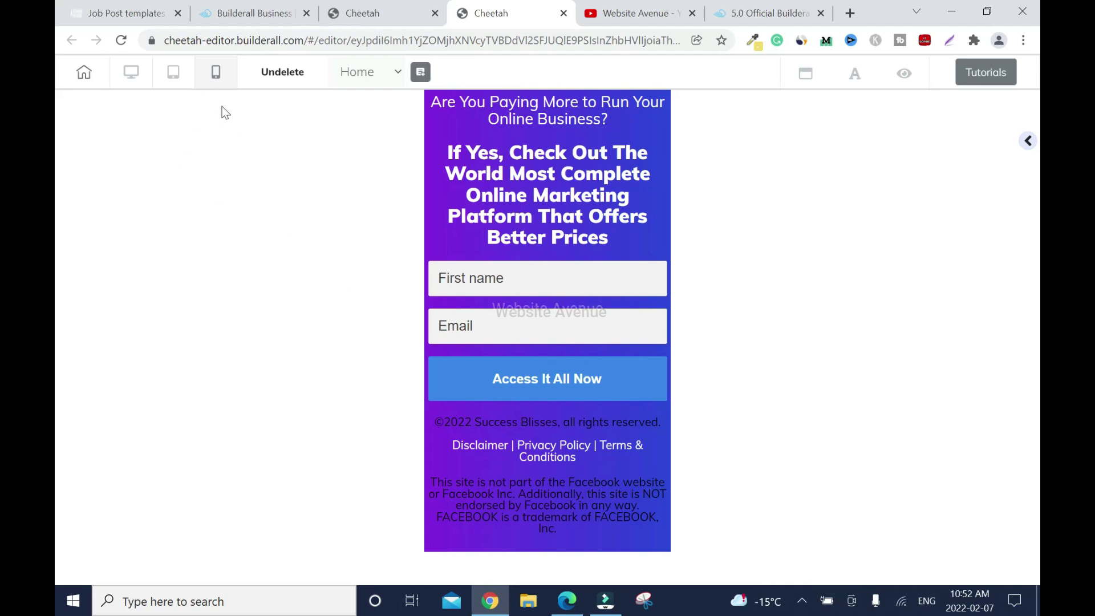
click(174, 76)
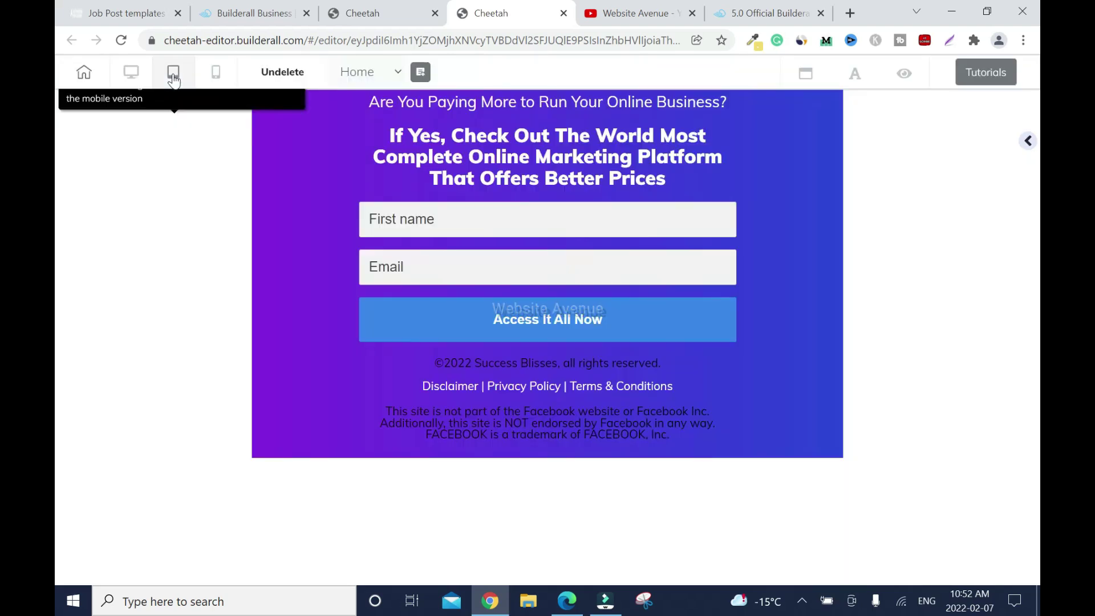
click(139, 71)
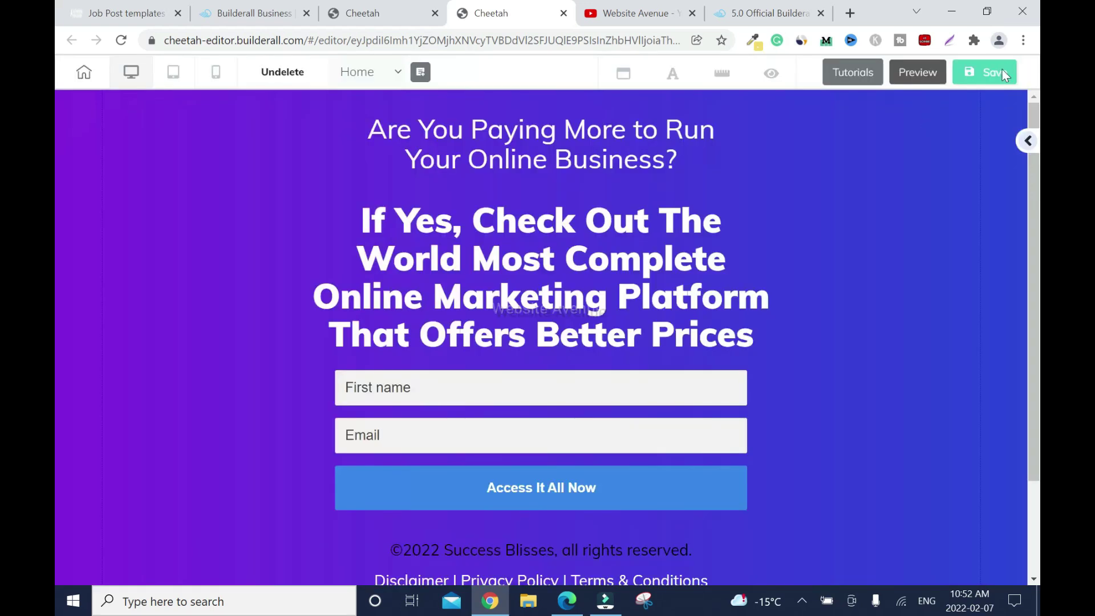
Save and publish the page with the mobile layout change, and republish the whole site from the Cheetah site overview
click(993, 73)
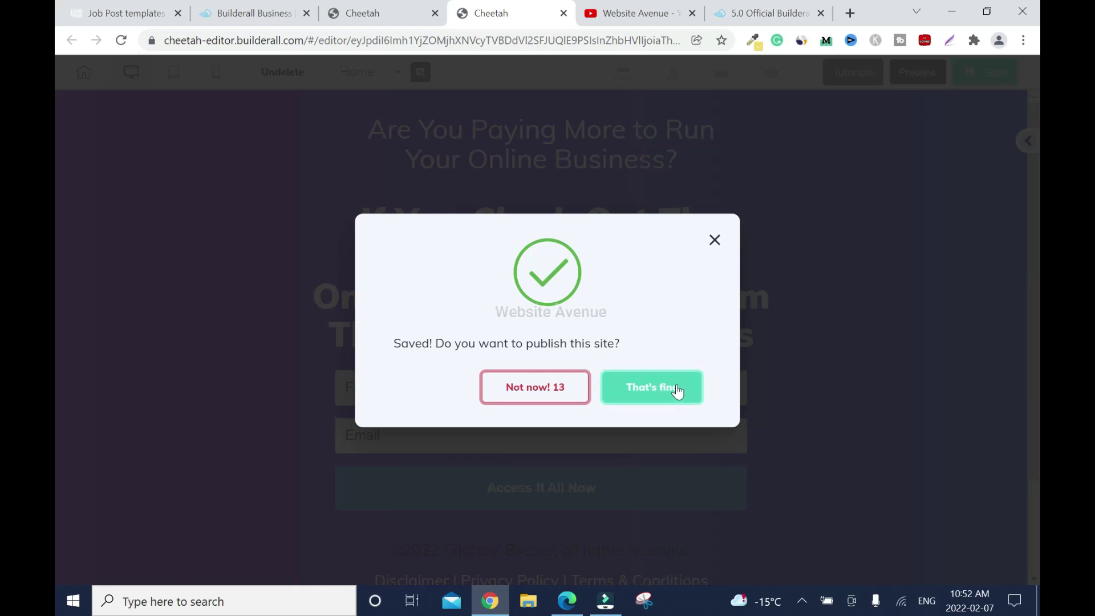
click(678, 391)
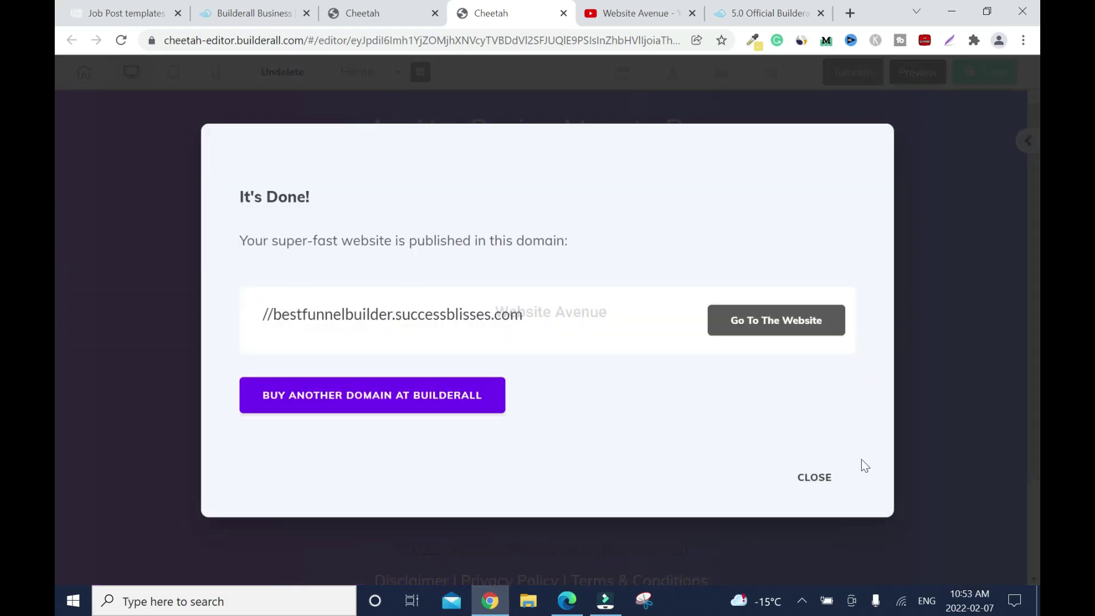
click(814, 480)
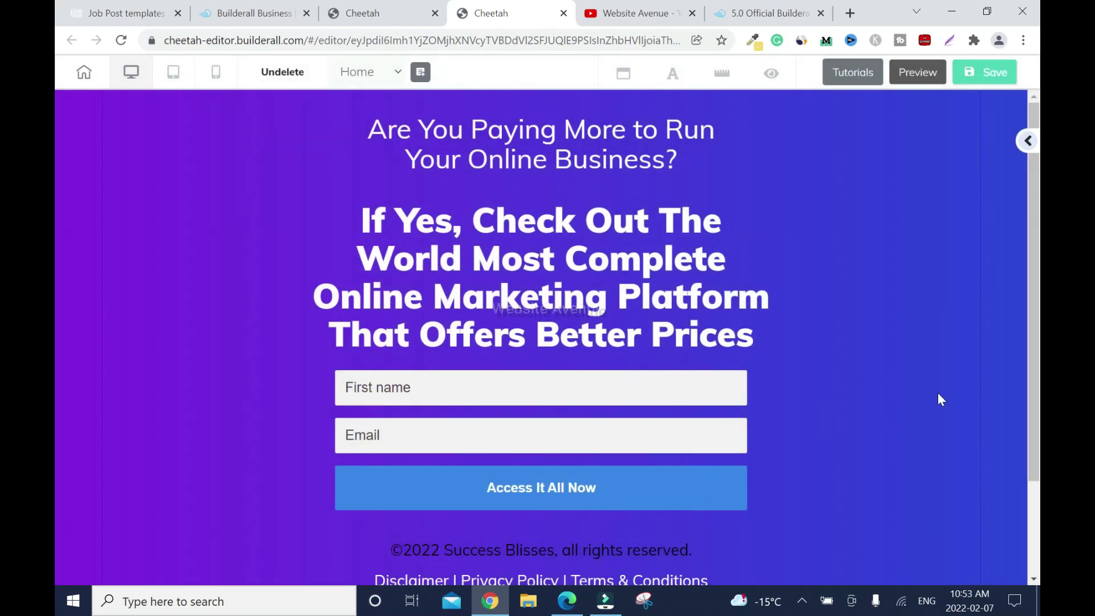
click(370, 18)
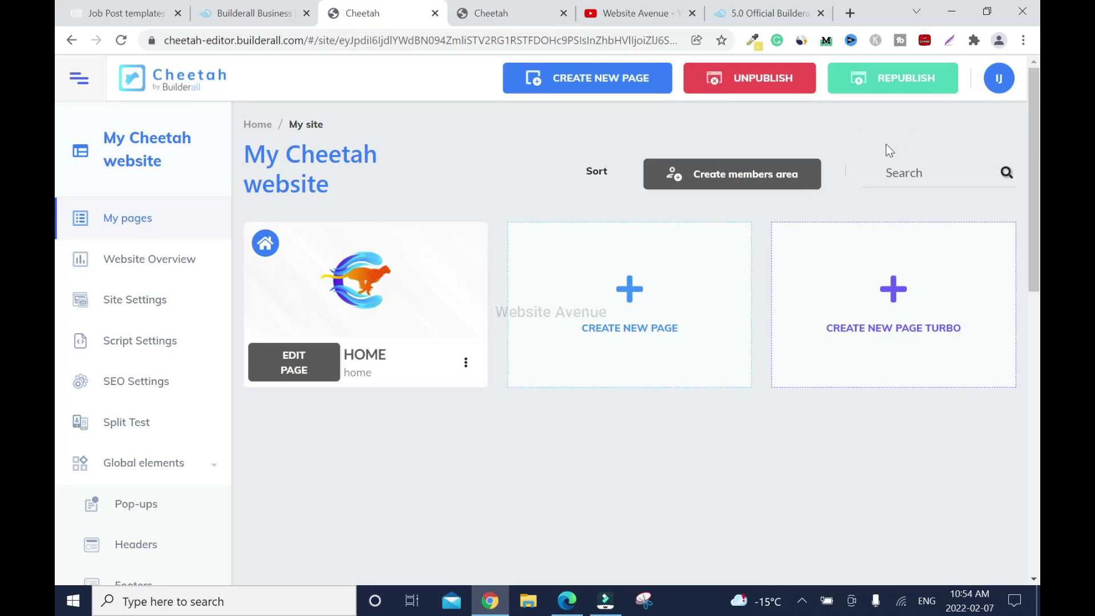
click(896, 77)
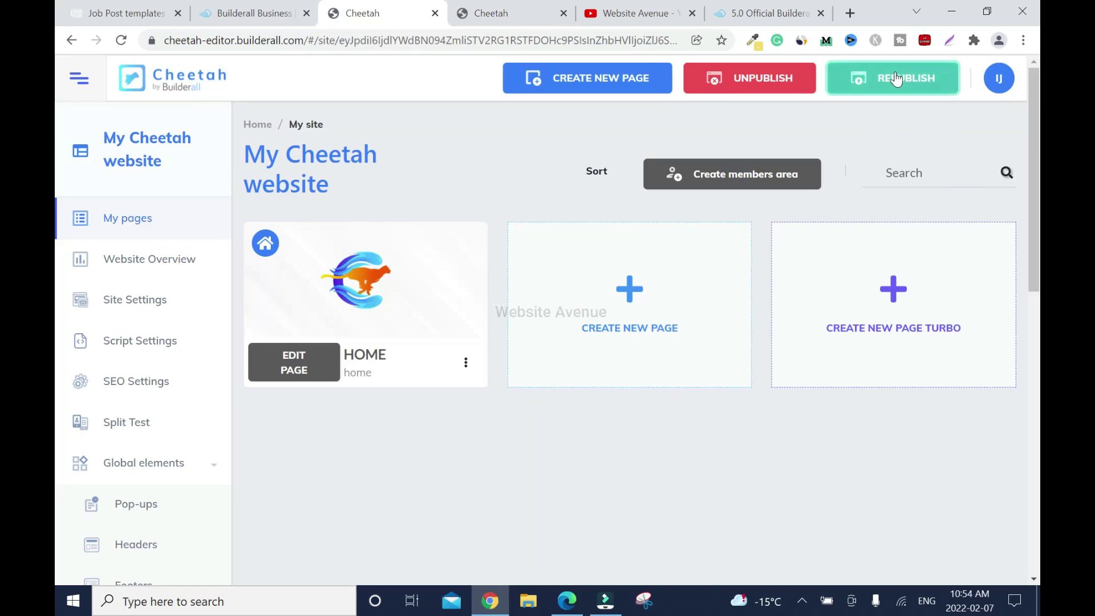
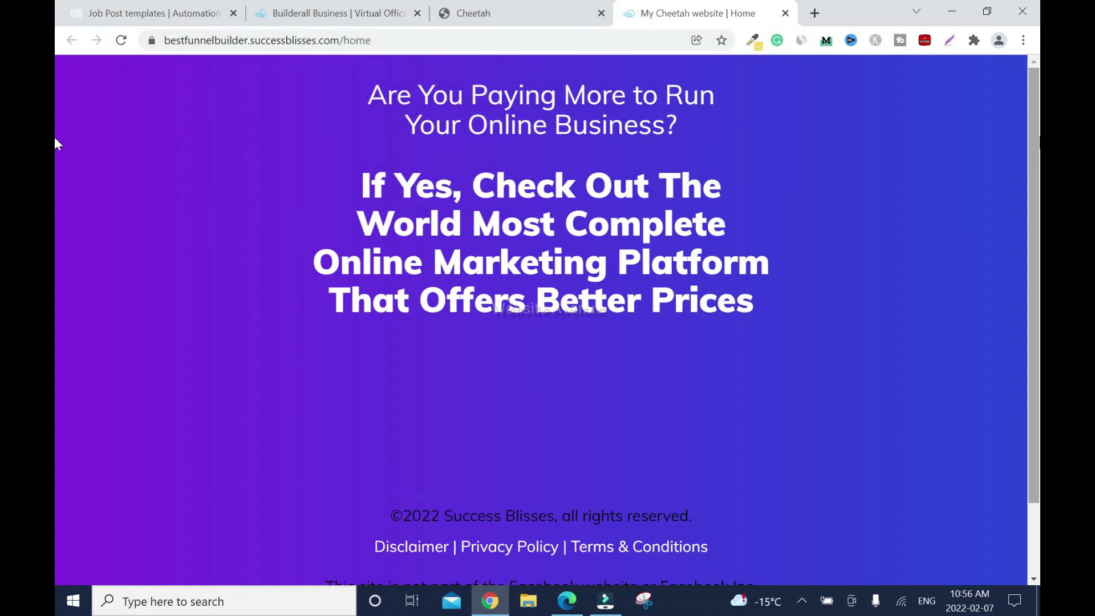
Reload the published landing page and submit its signup form with a test first name and e-mail address
click(121, 45)
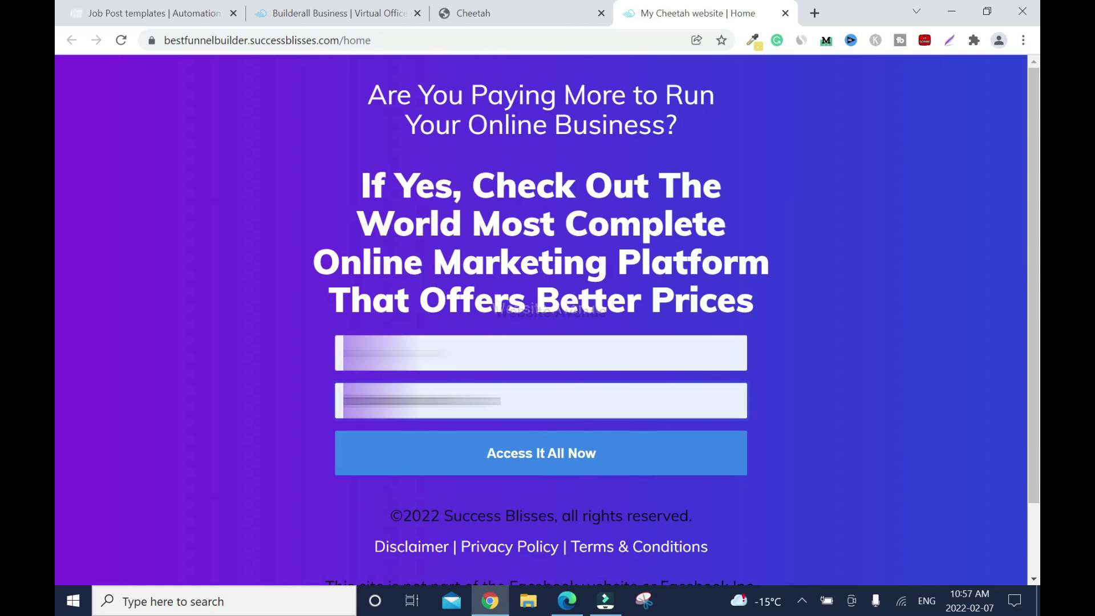
click(581, 455)
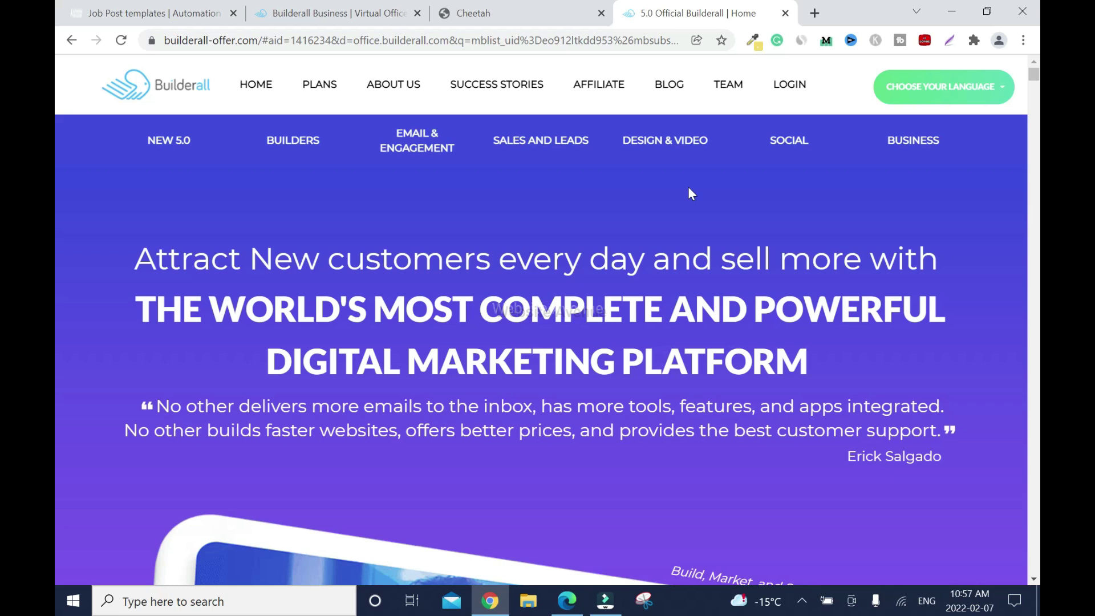
Open MailingBoss from the Builderall office and examine the subscribers of the Builderall List for the test signup
key(ctrl+2)
mouse_move(479, 84)
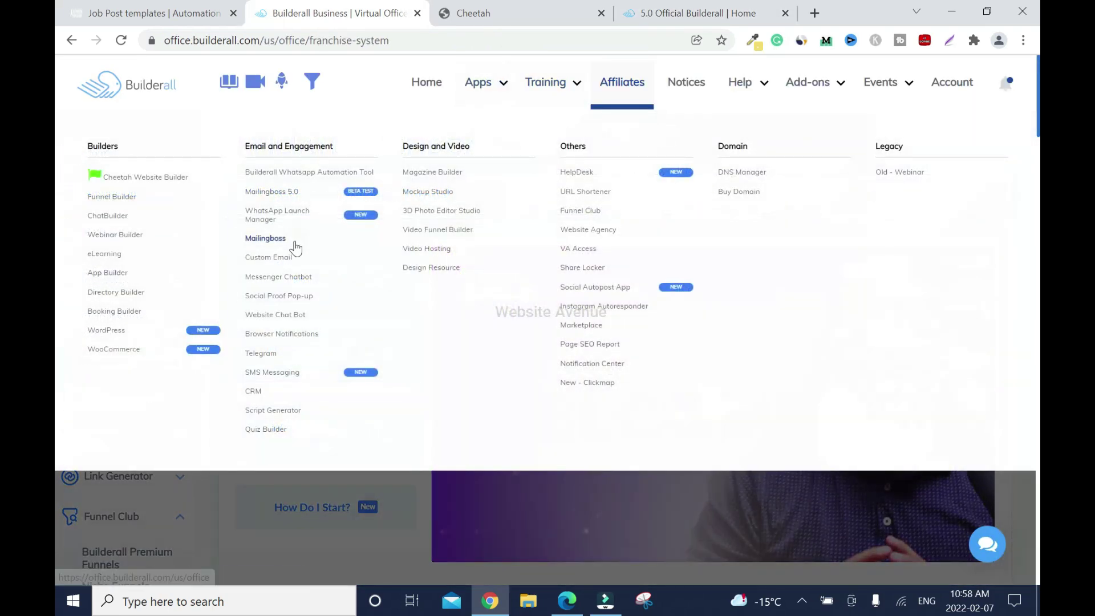
click(277, 238)
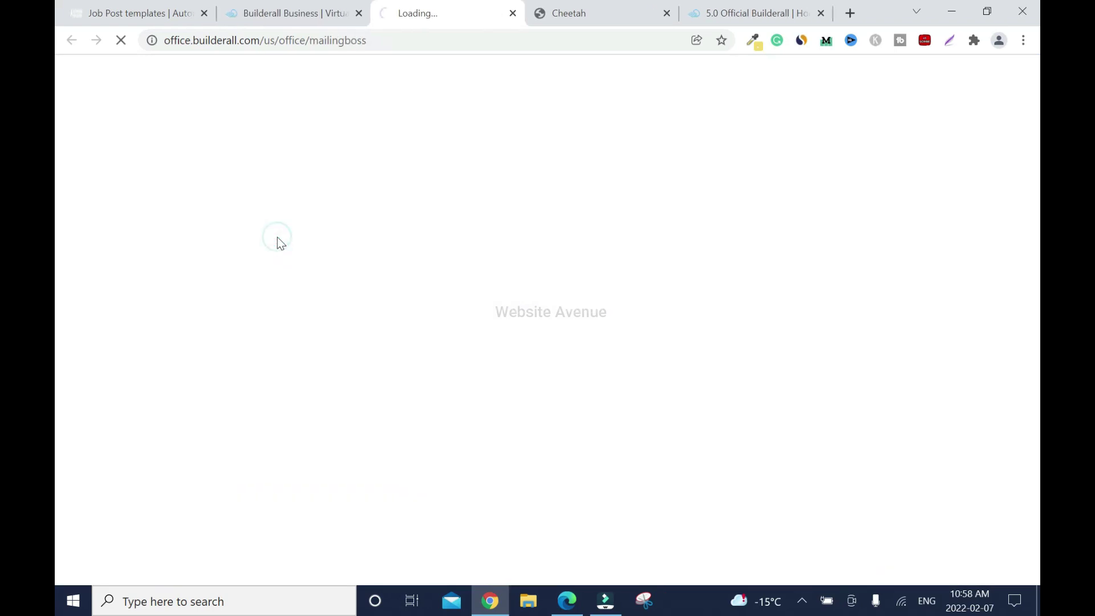
click(420, 85)
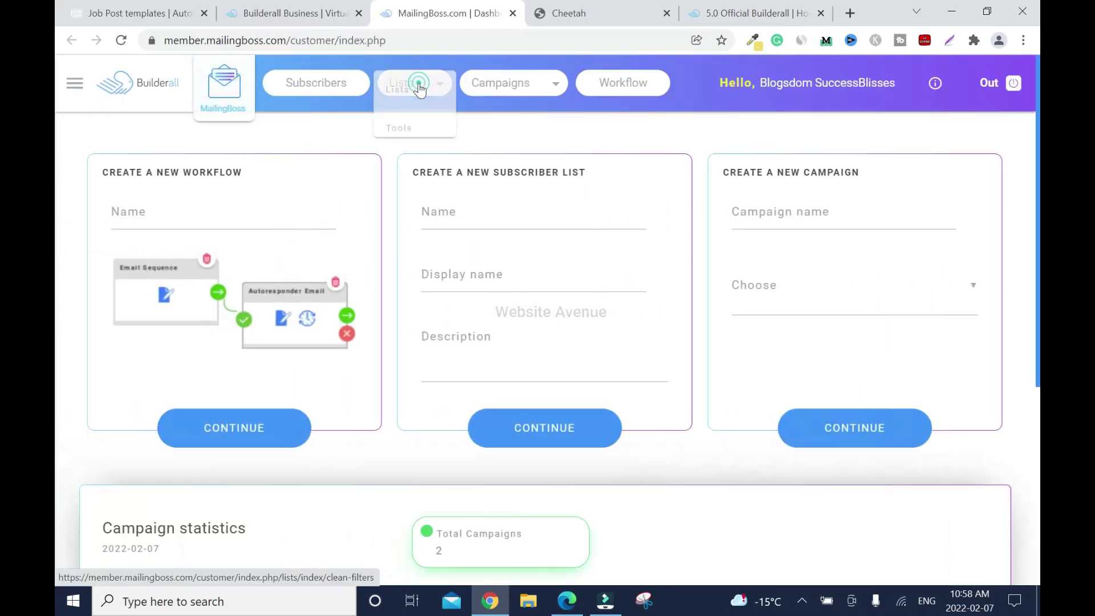
click(414, 100)
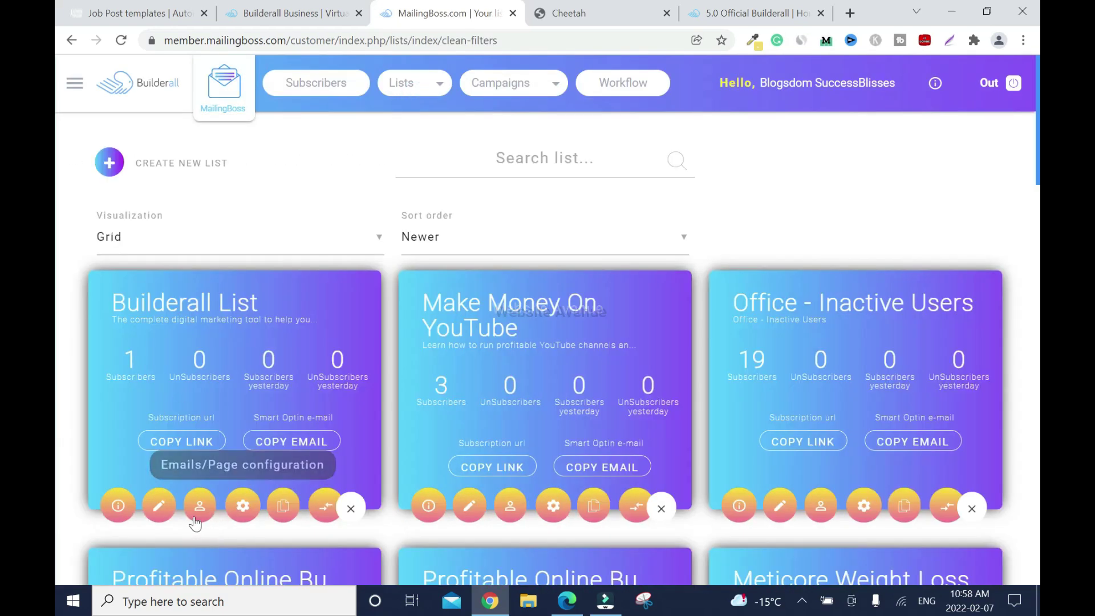
click(200, 507)
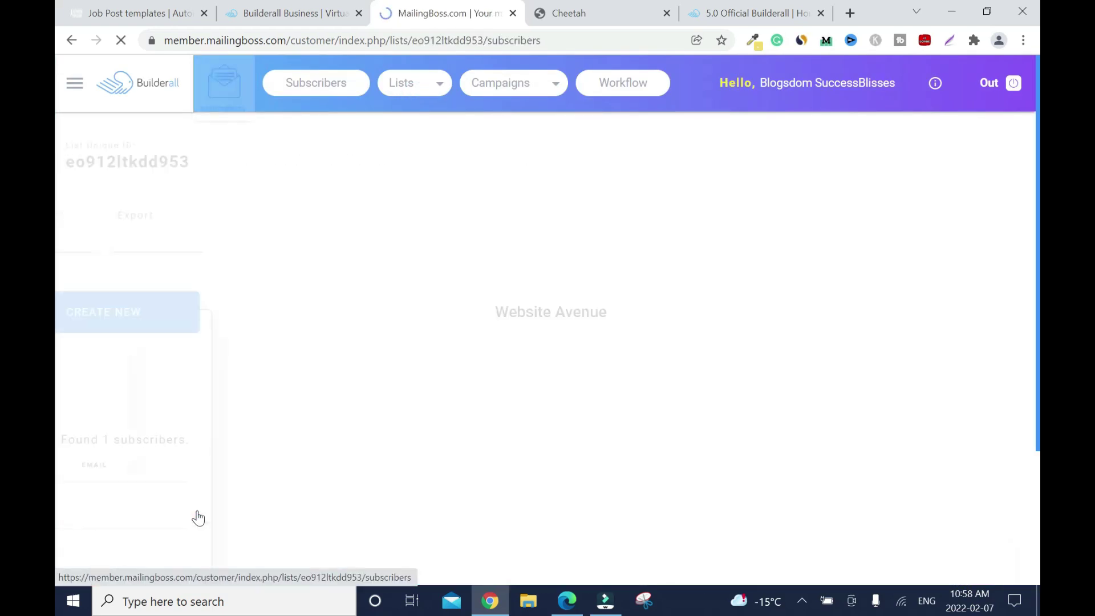
scroll(736, 427, down, 3)
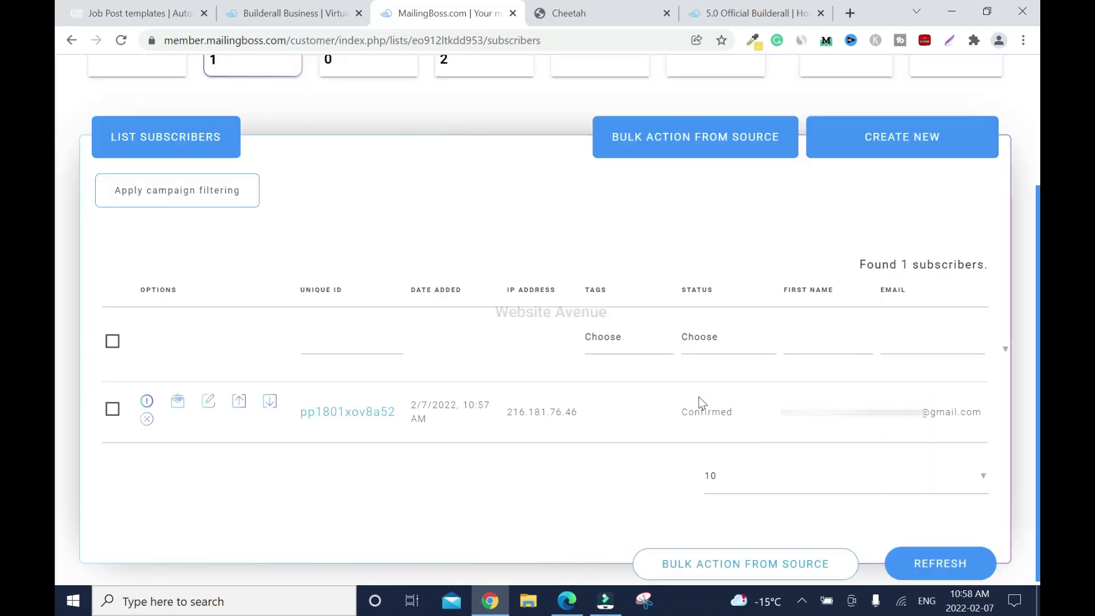